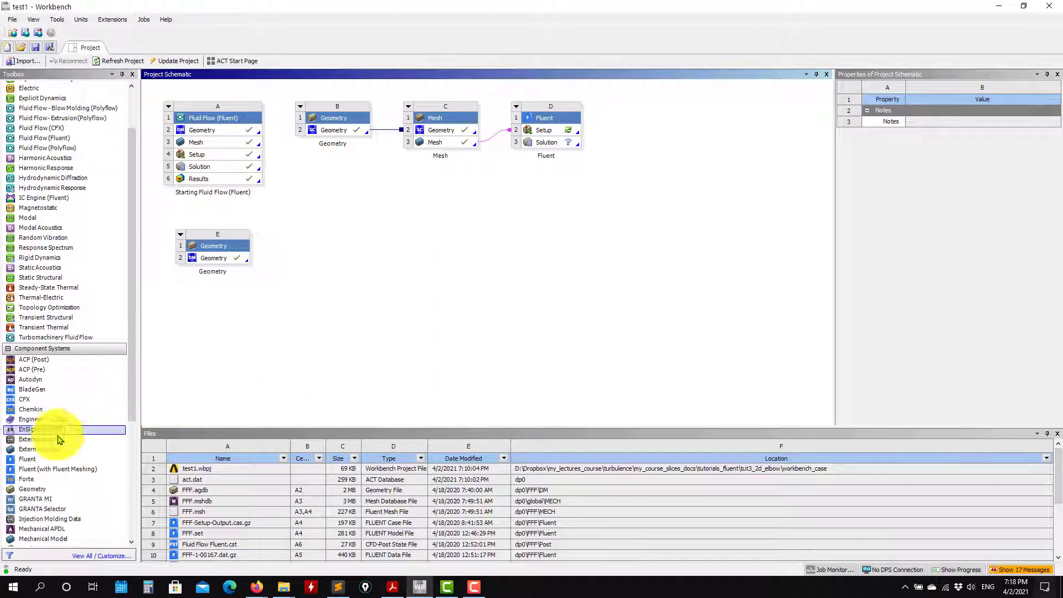
Rename geometry system E in the project schematic as "design modeler"
click(33, 389)
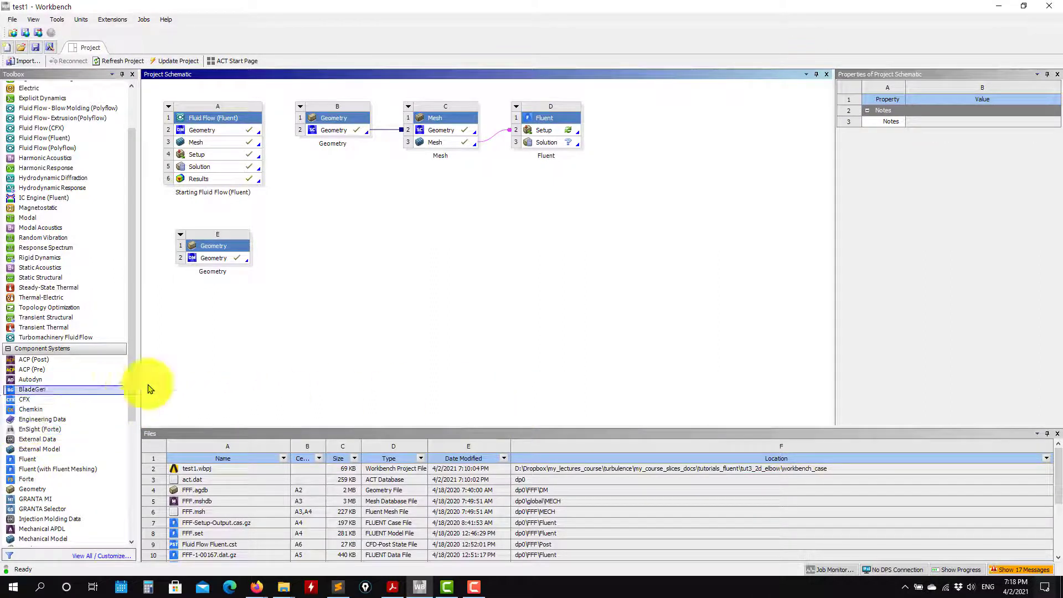
click(182, 236)
click(214, 327)
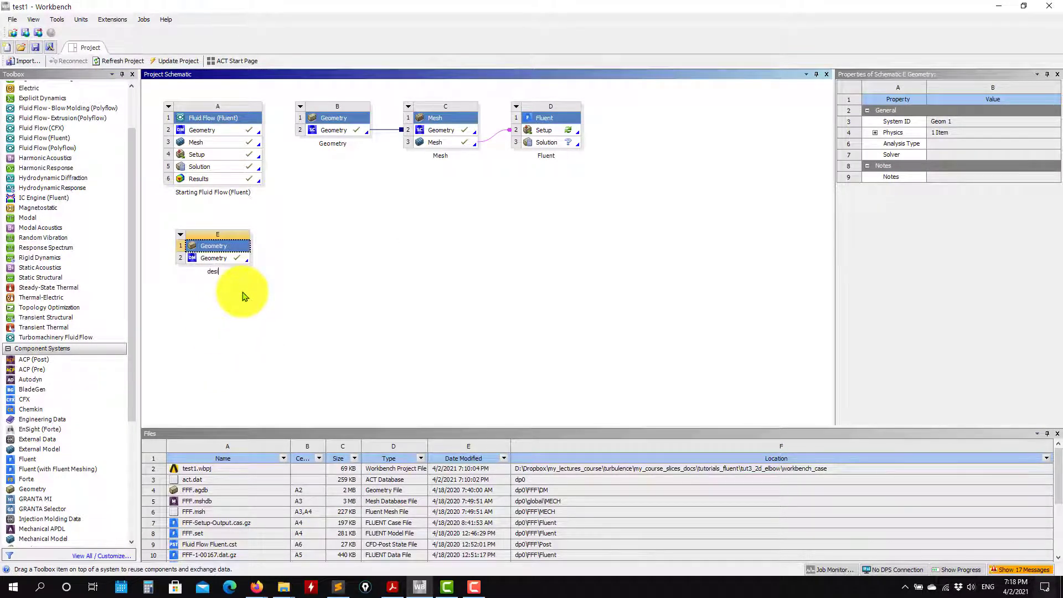
key(Return)
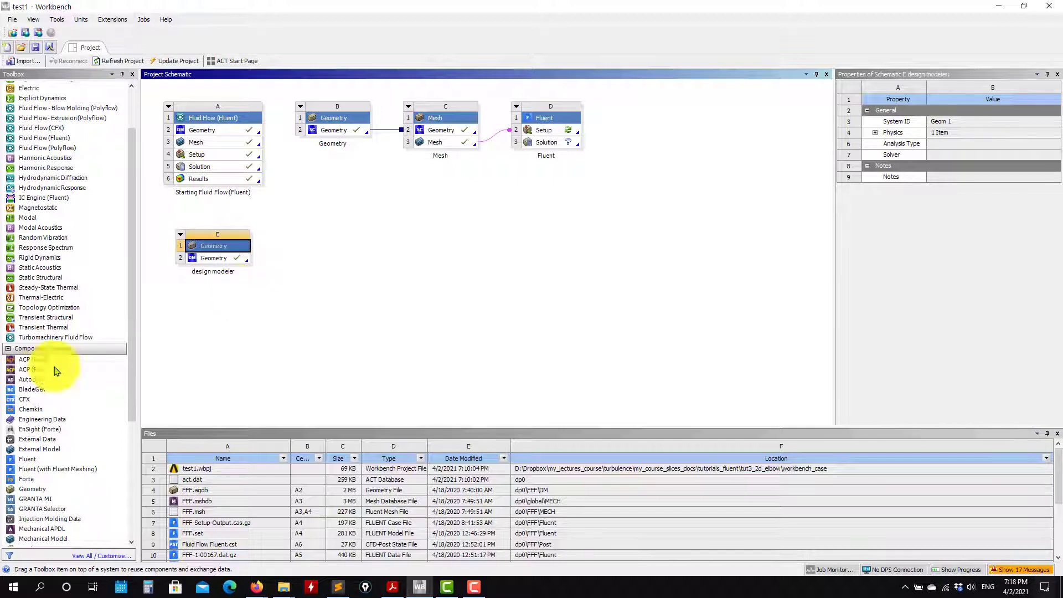
Add a standalone Geometry system below the design modeler one, create a new SpaceClaim geometry in it, and leave sketch mode
drag(33, 489, 208, 301)
right_click(205, 343)
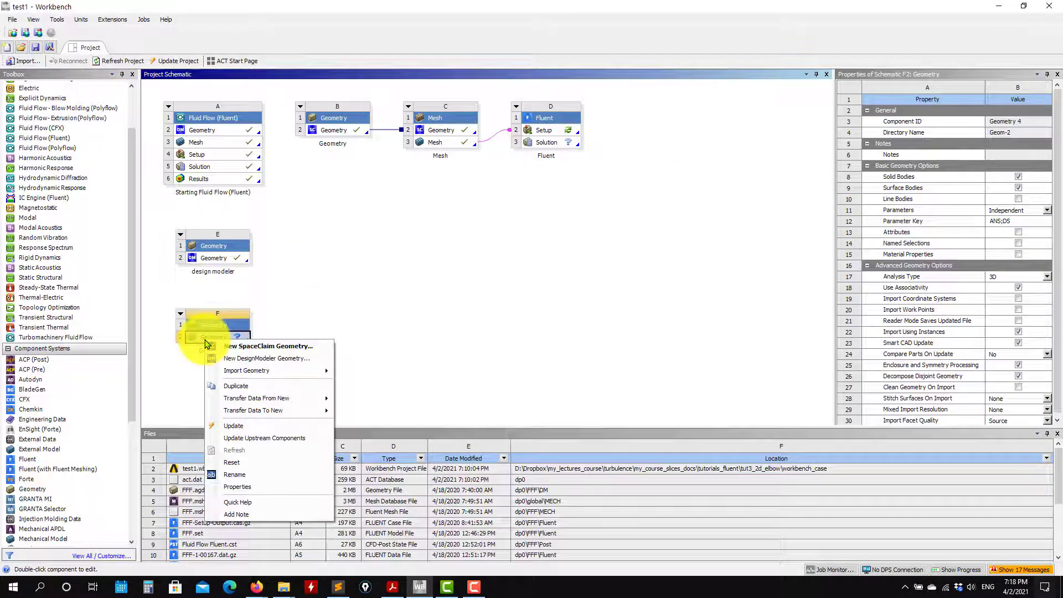
click(262, 347)
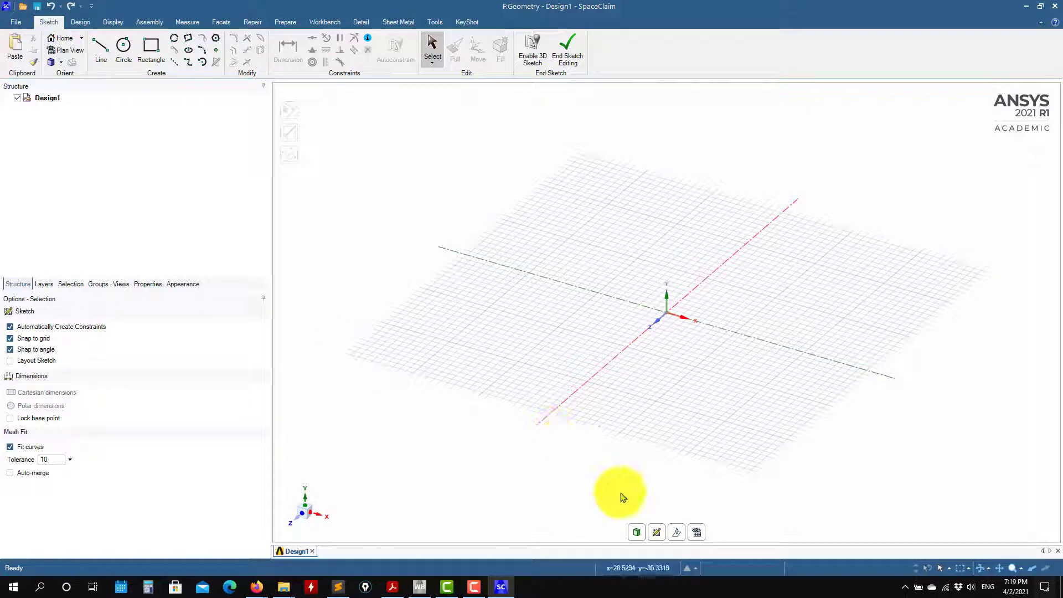
click(635, 537)
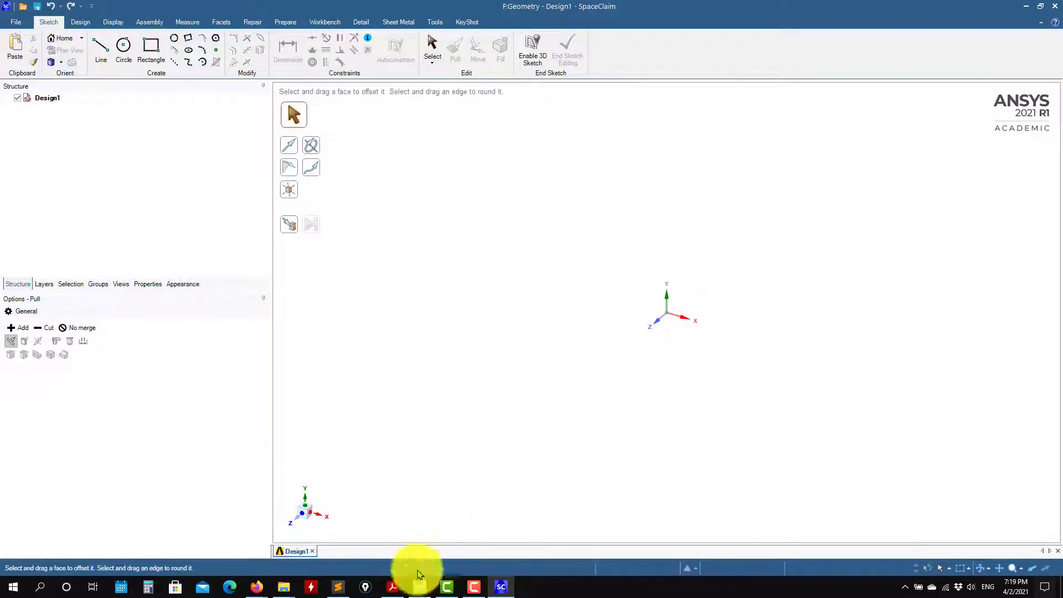
Check the elbow's dimensions in the problem definition PDF and return to SpaceClaim
click(399, 587)
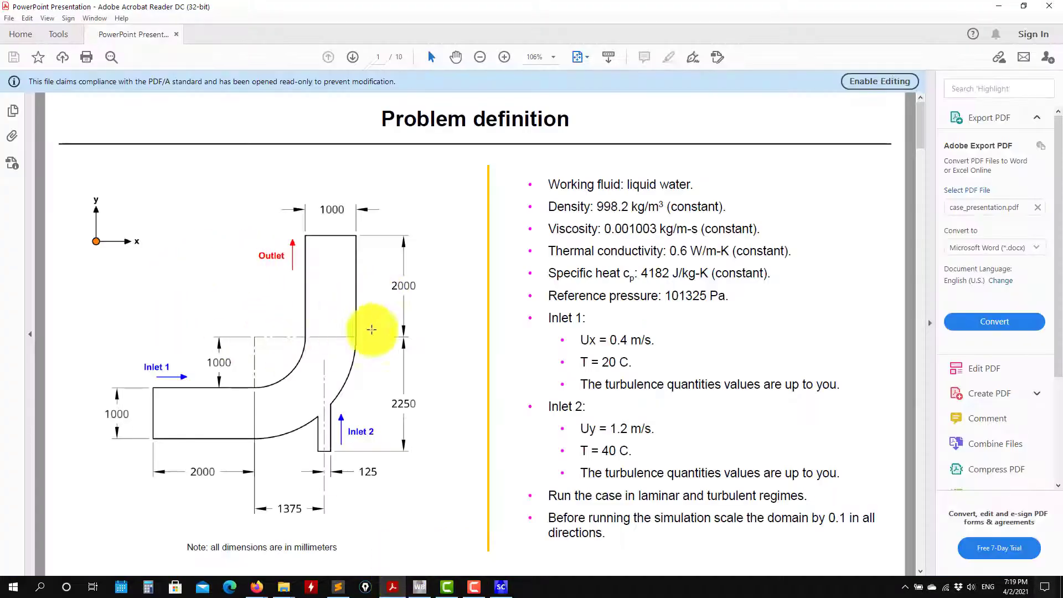
click(999, 7)
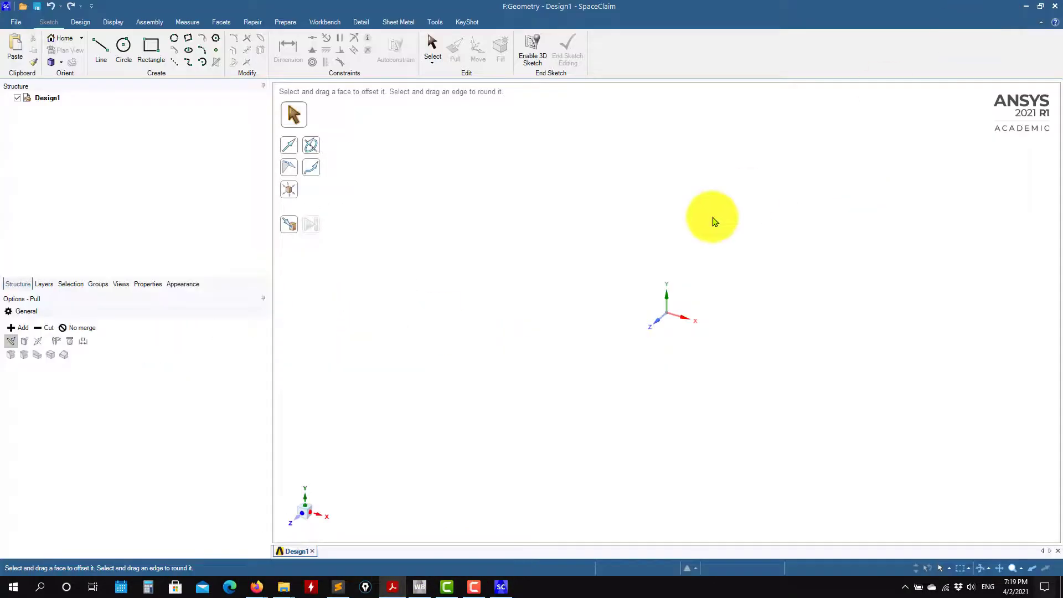
Face the XY plane along the Z axis and start a sketch on it
click(294, 510)
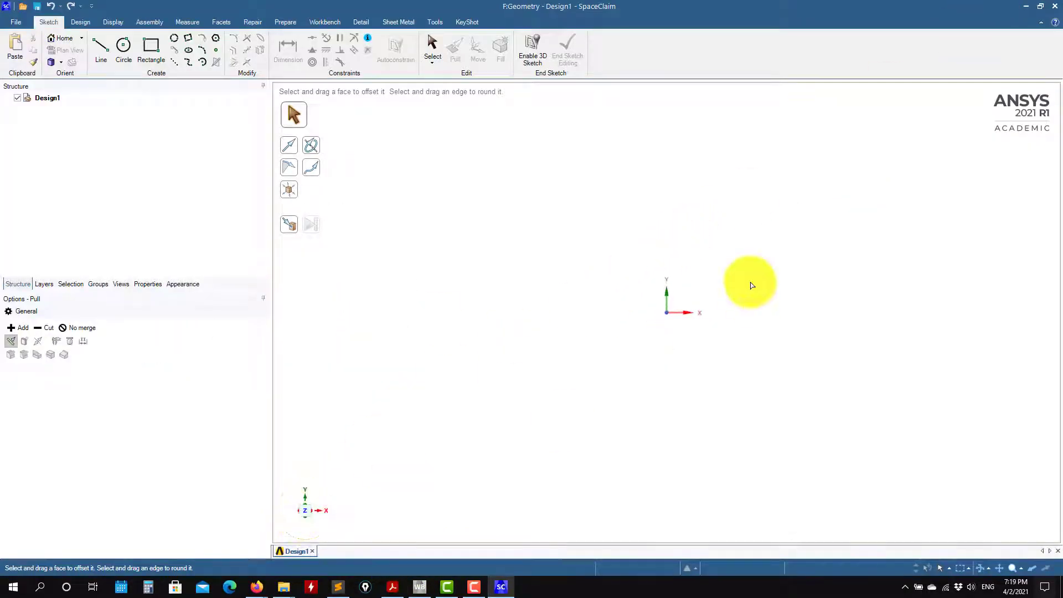
key(s)
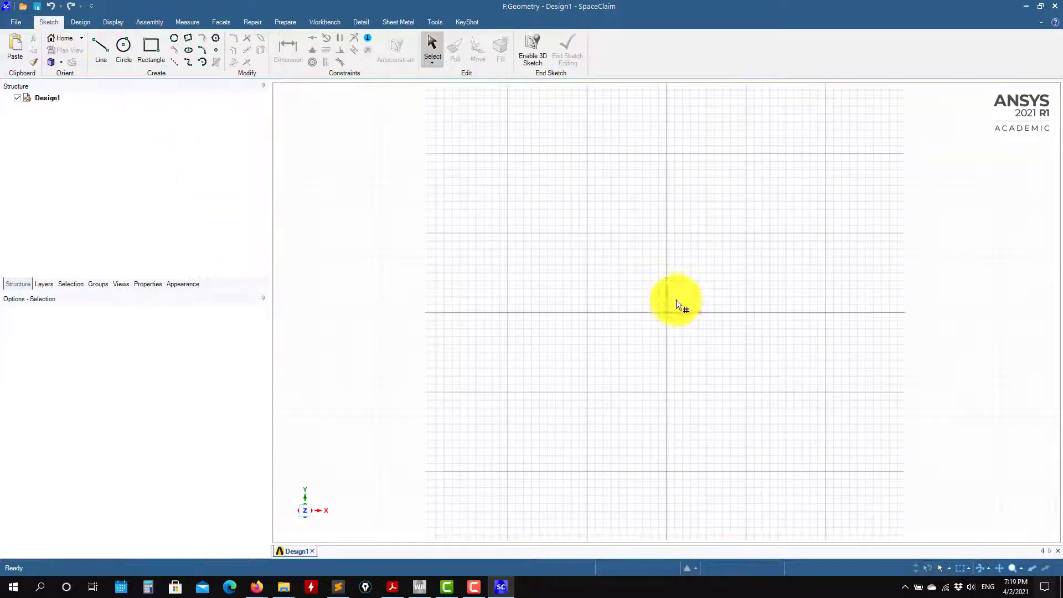
click(677, 304)
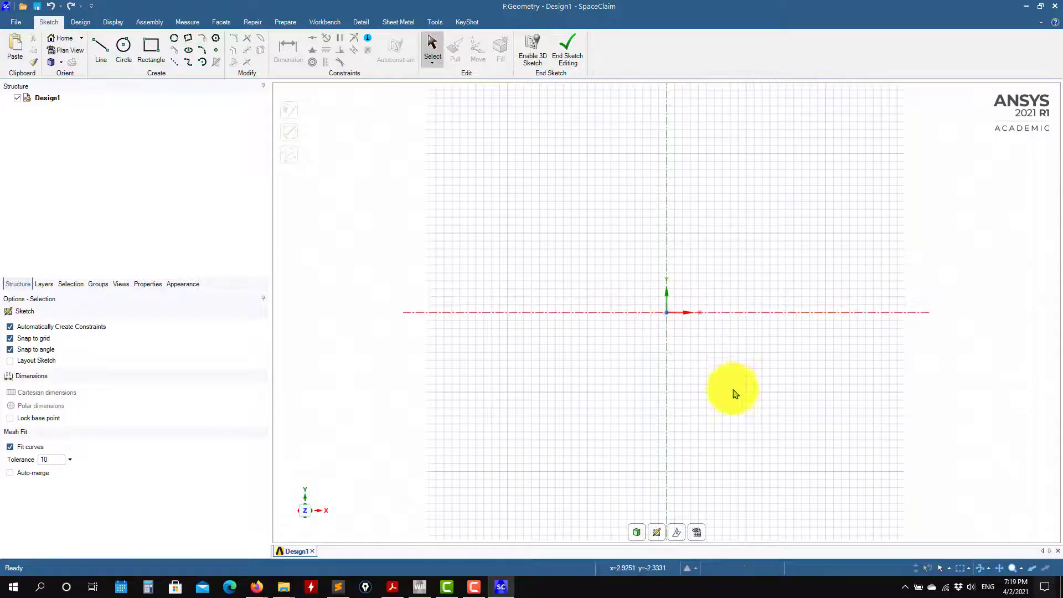
shift+middle_drag(679, 413, 589, 468)
scroll(593, 451, up, 3)
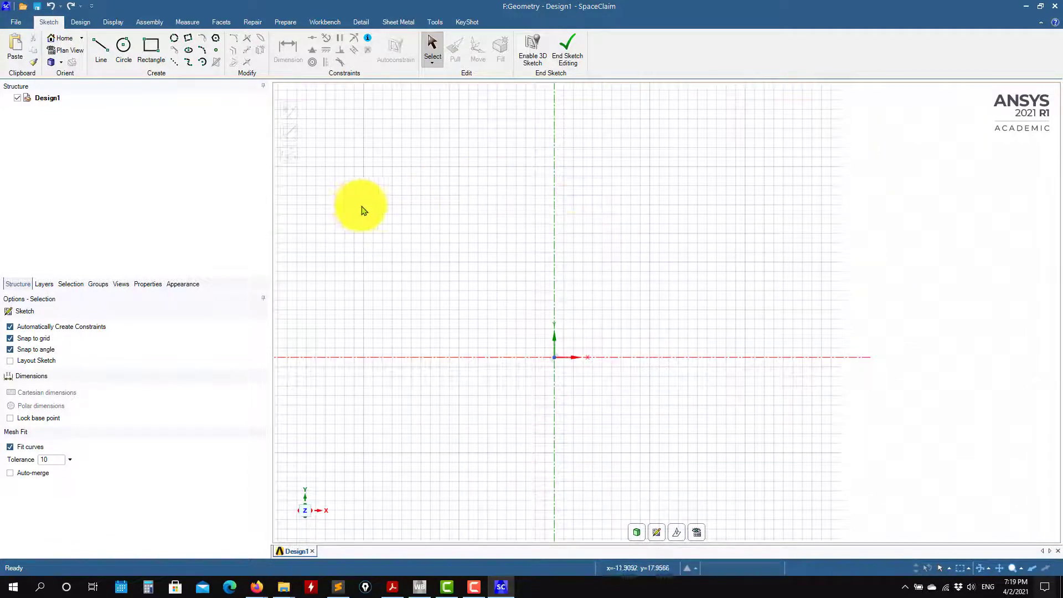
Review the snapping and units settings in the SpaceClaim options and cancel out of them
click(17, 23)
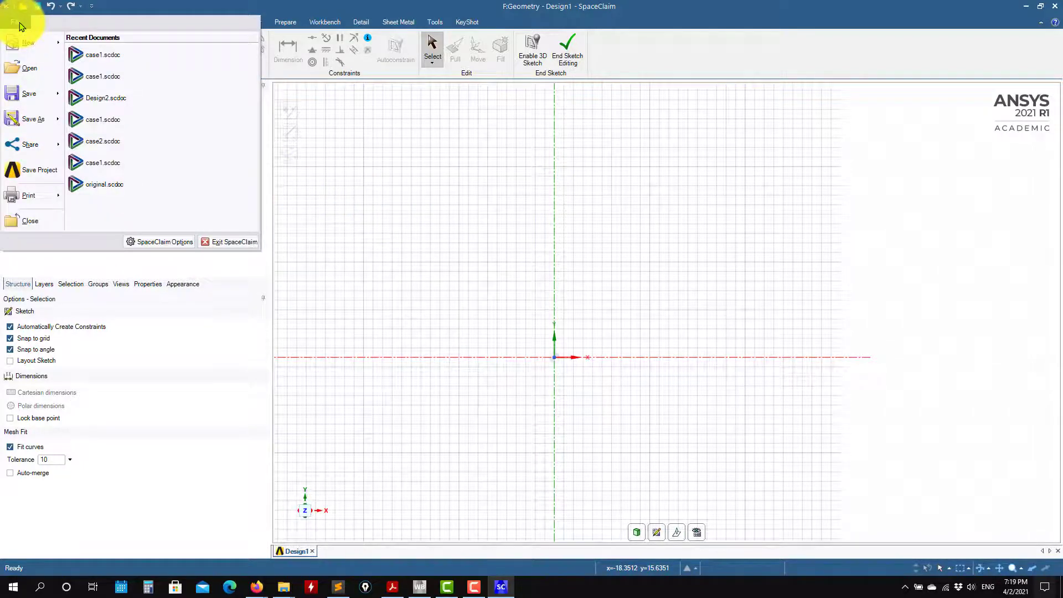
click(161, 248)
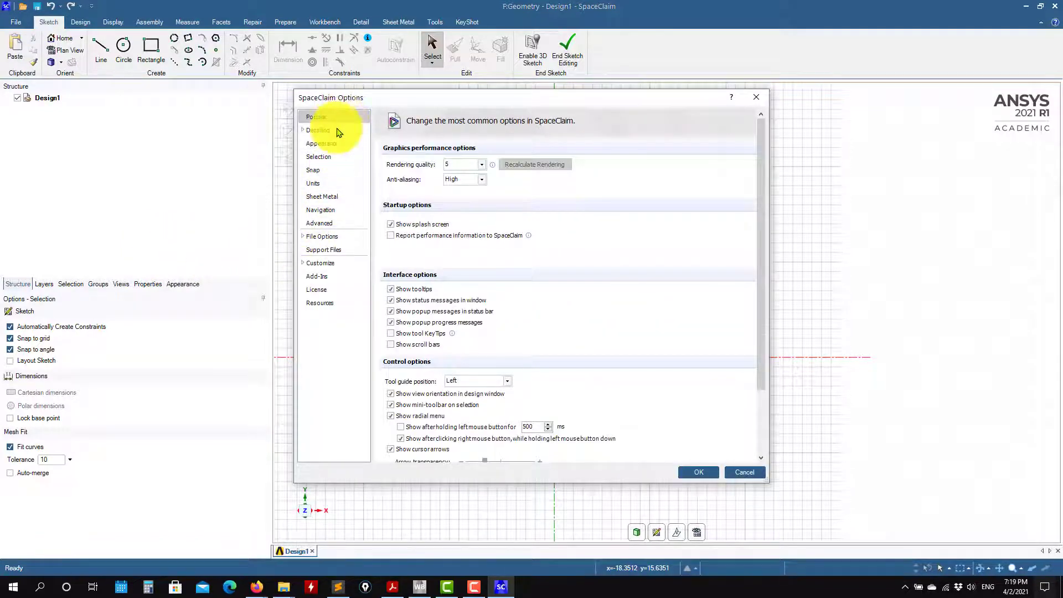
click(323, 171)
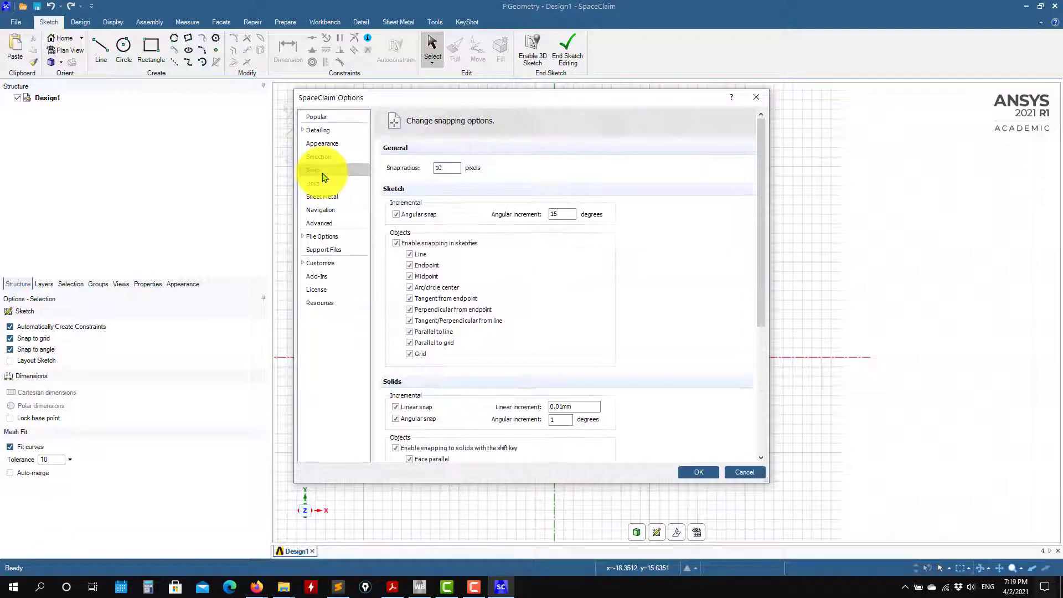
click(319, 184)
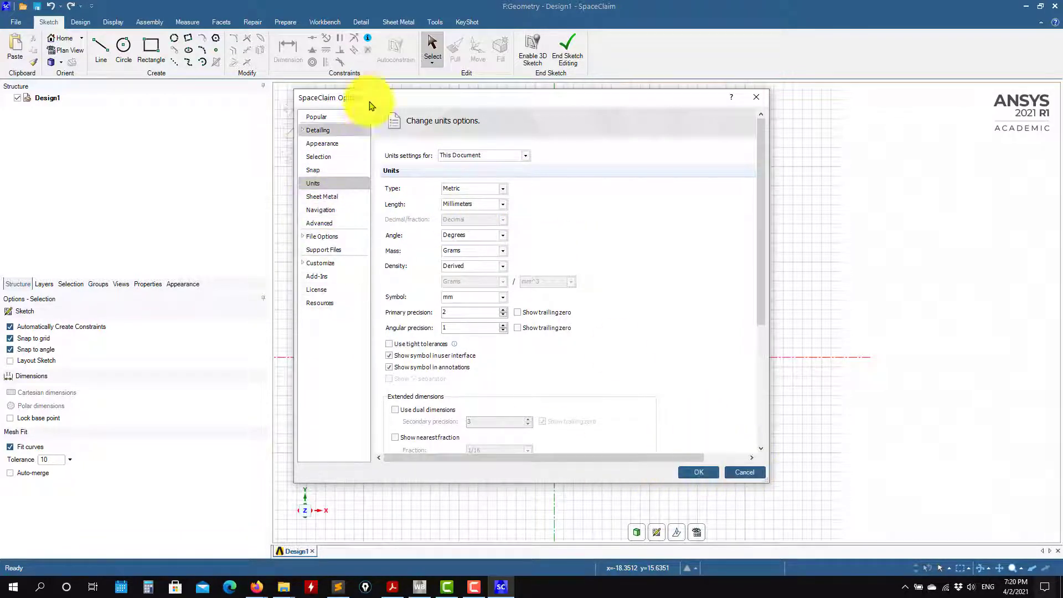
click(745, 472)
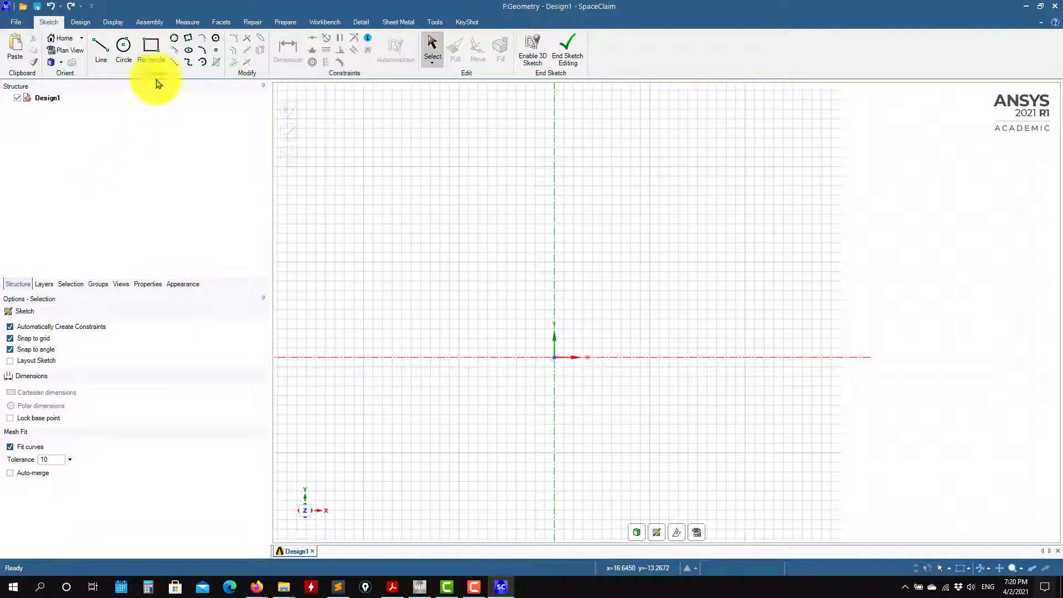
Sketch a rectangle about 28 mm wide and 17 mm high with its lower-left corner at the origin
click(152, 49)
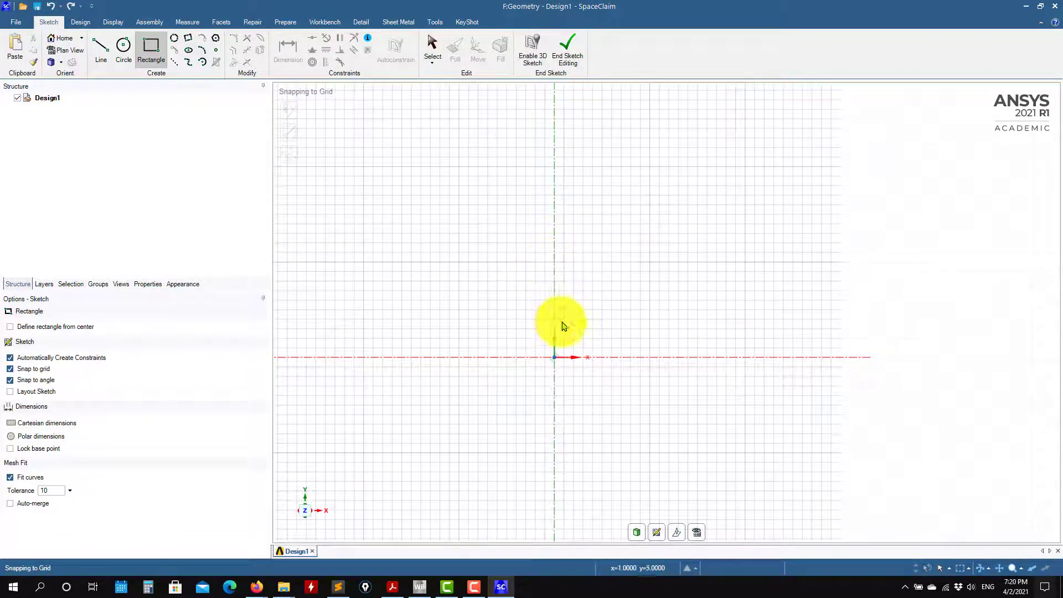
click(554, 358)
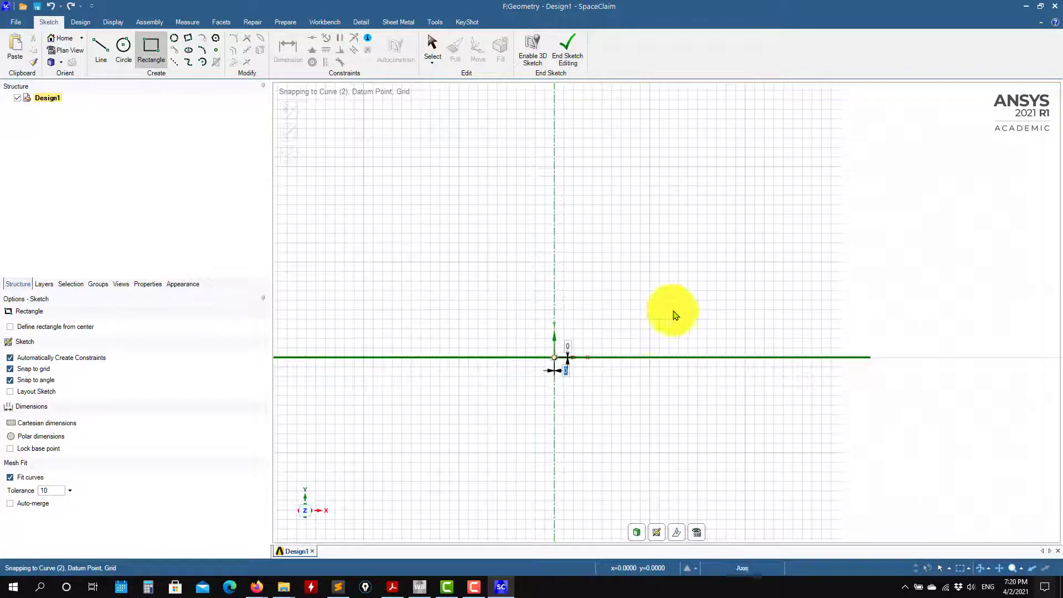
click(825, 198)
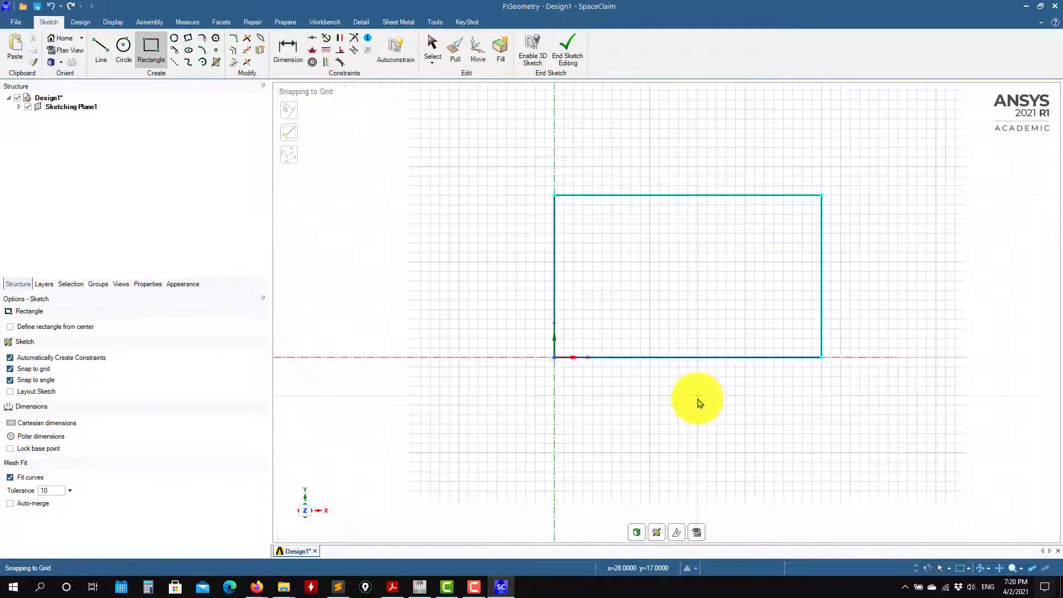
Dimension the rectangle's bottom edge and set its length to 2000 mm
click(288, 48)
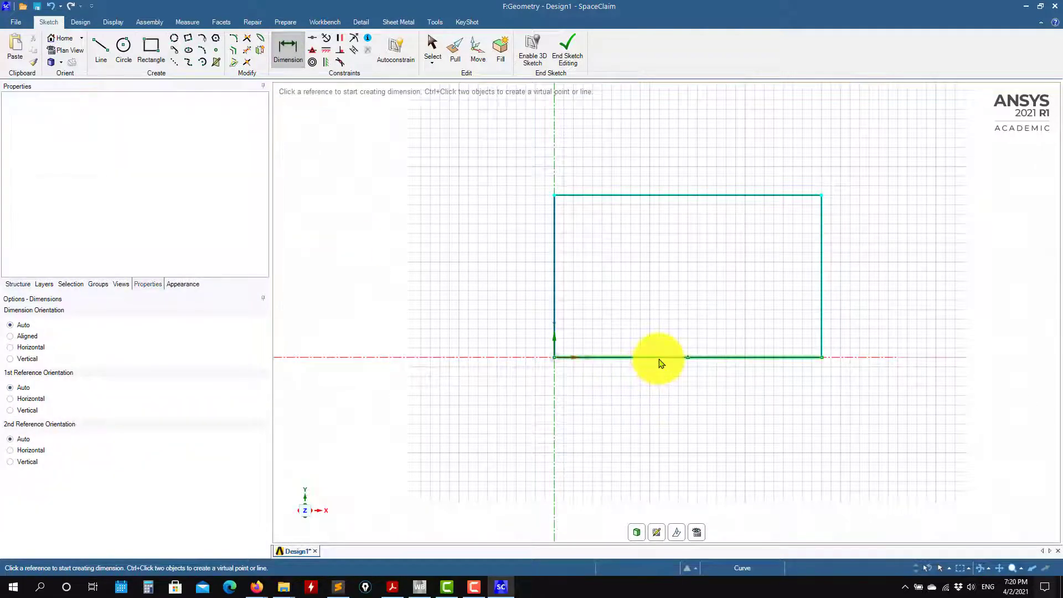
click(667, 400)
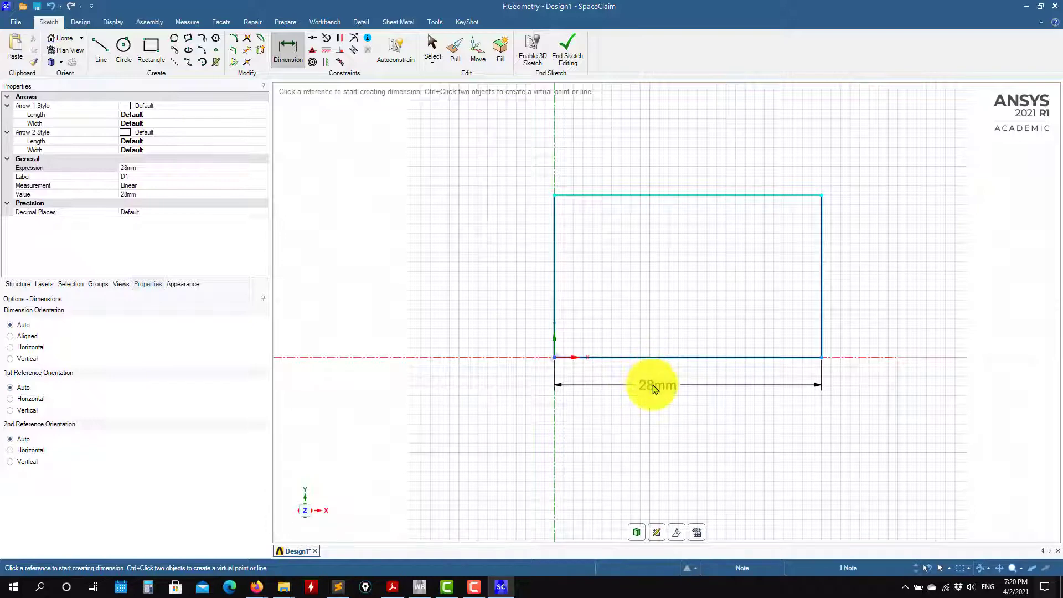
double_click(655, 387)
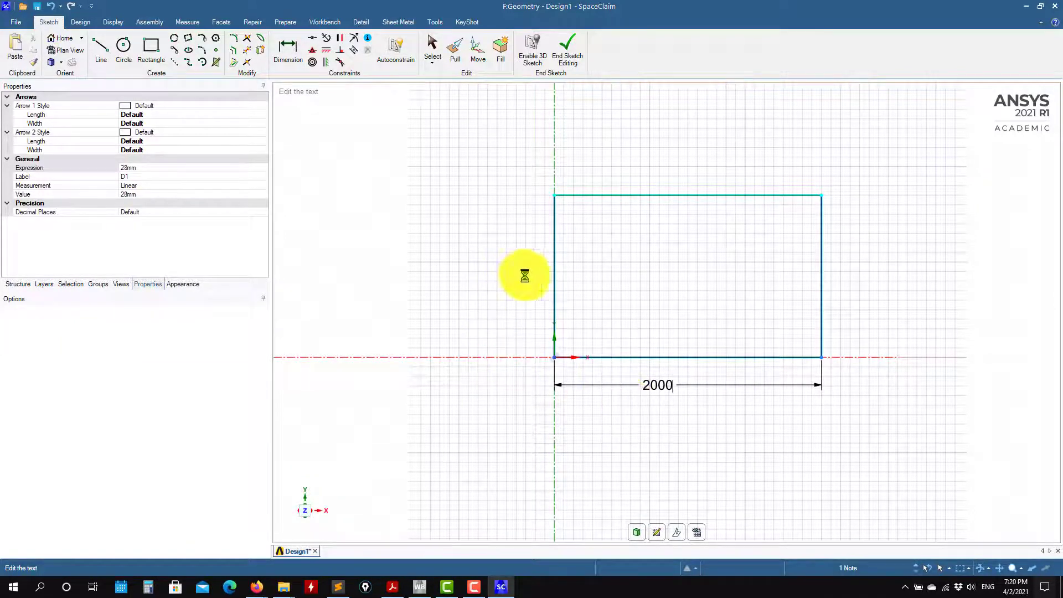
key(Return)
Dimension the rectangle's left edge and set its length to 1000 mm
click(556, 261)
double_click(503, 281)
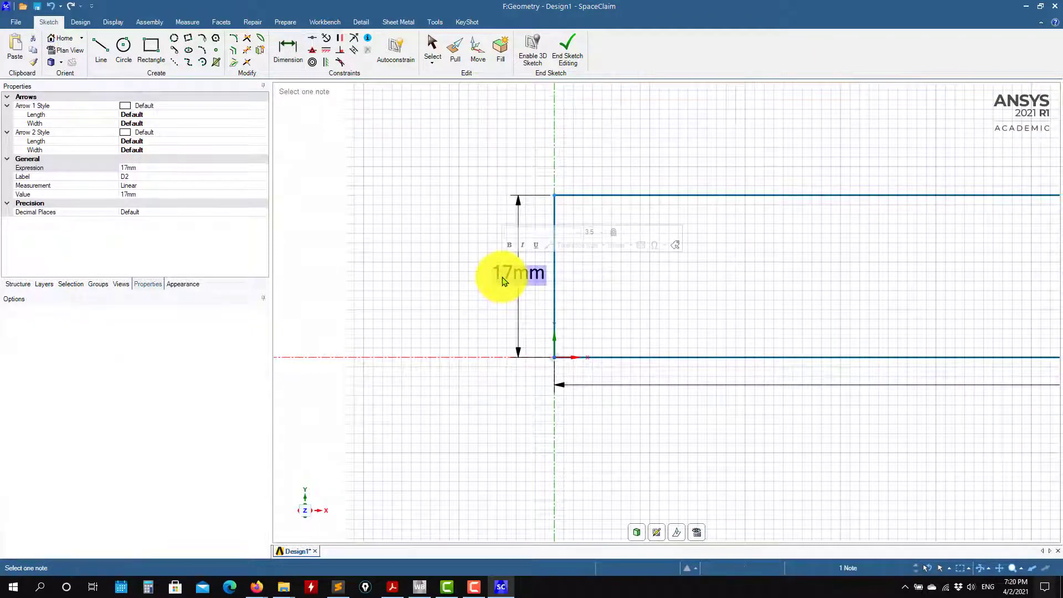
text(1000)
key(Return)
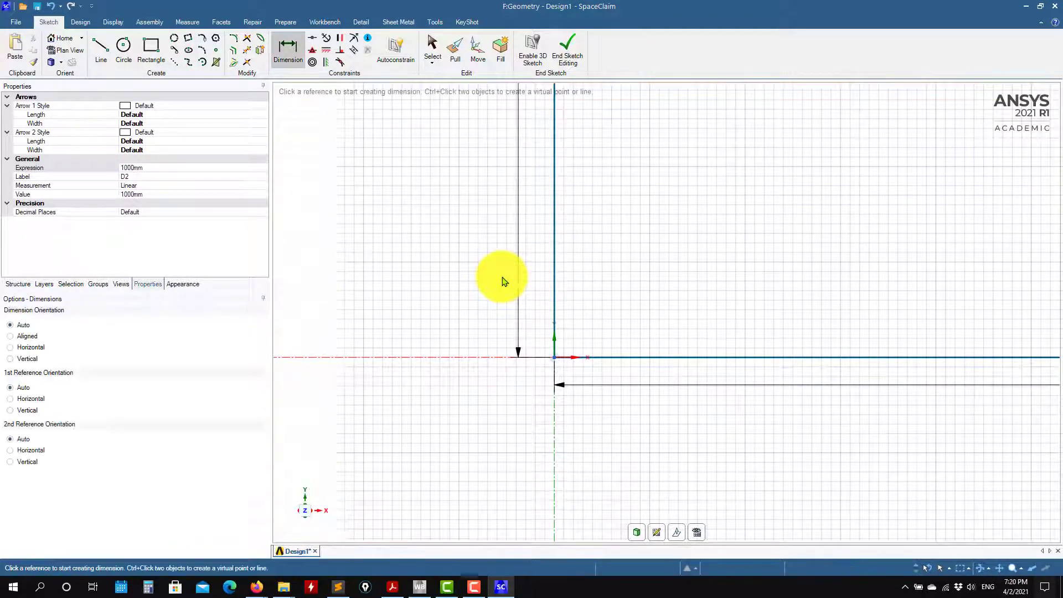
Move the width and height dimensions farther away from the rectangle's bottom and left edges
scroll(581, 276, down, 3)
scroll(527, 427, down, 5)
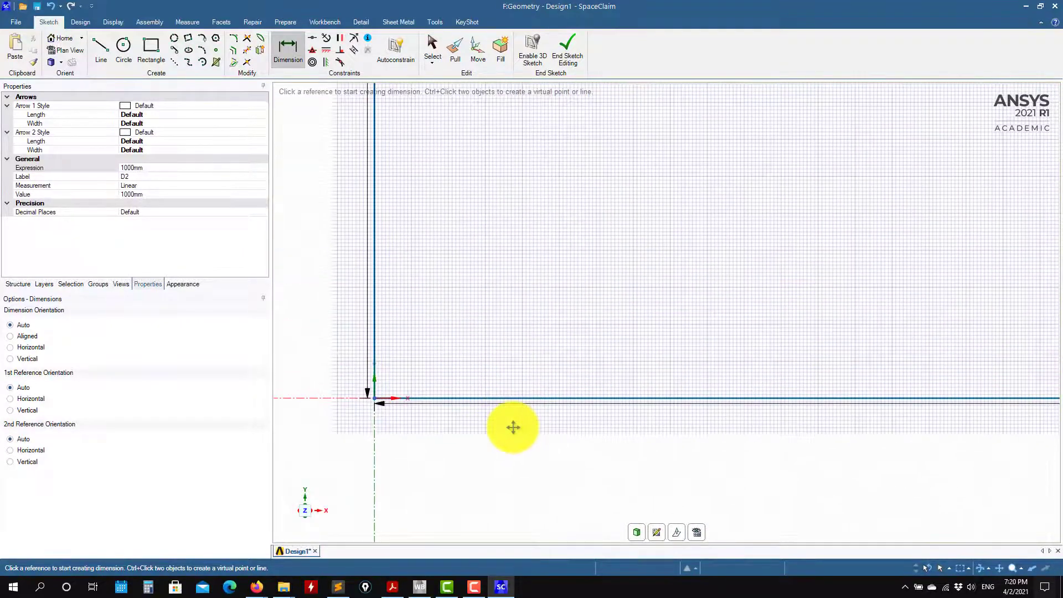
drag(820, 426, 918, 468)
drag(507, 198, 404, 207)
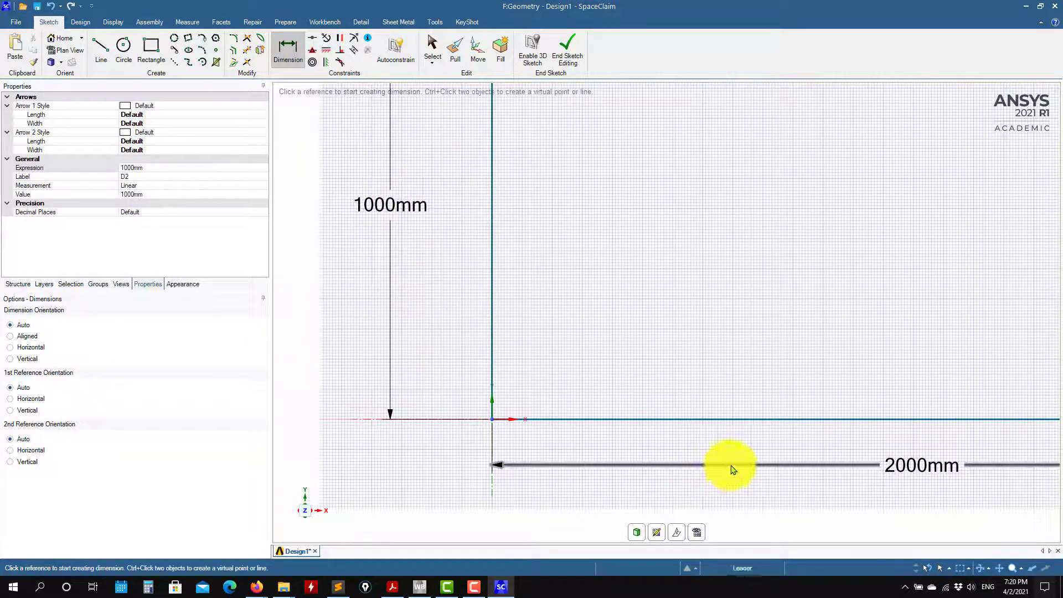
key(z)
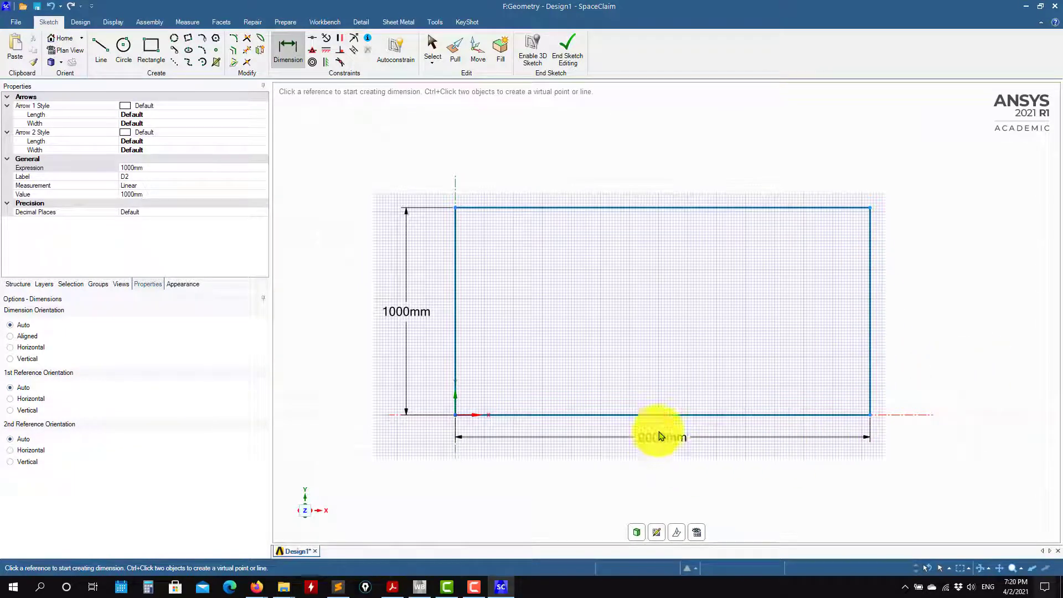
drag(660, 439, 659, 451)
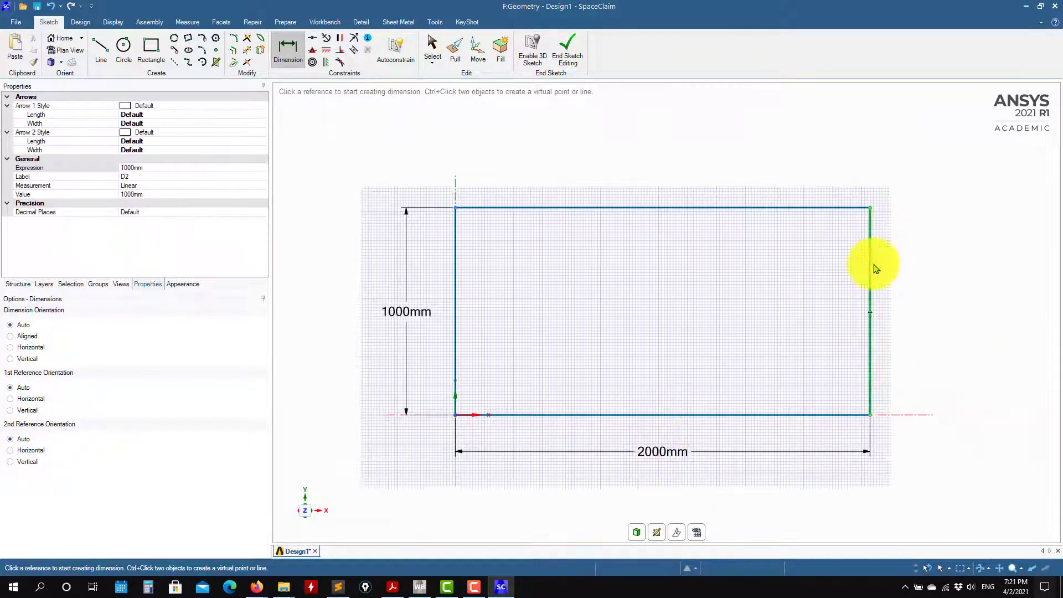
Draw a vertical 1000 mm construction line upward, starting just above the rectangle's upper-right corner
scroll(948, 314, down, 3)
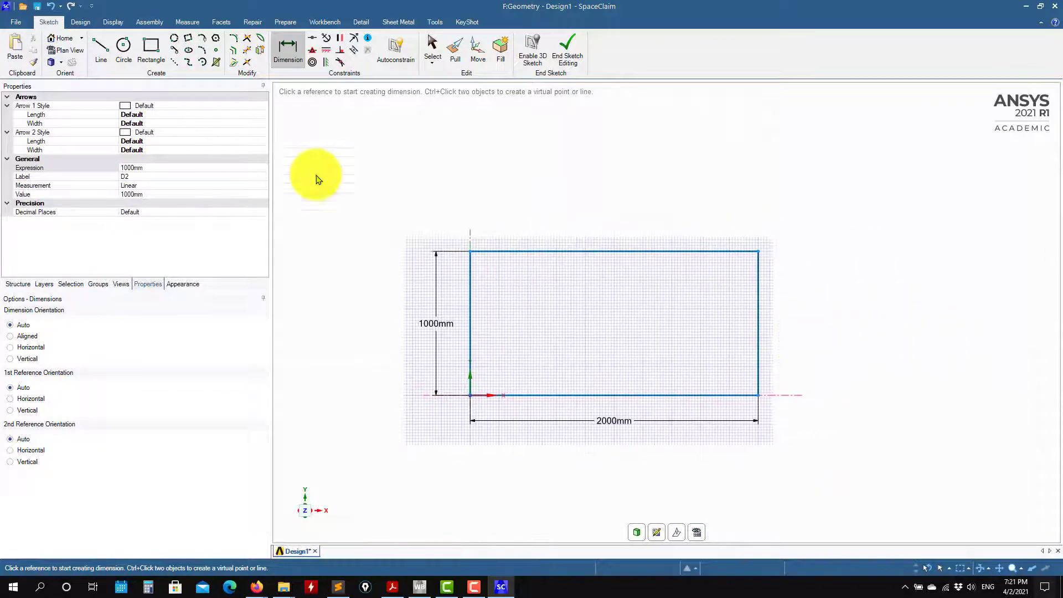
click(126, 49)
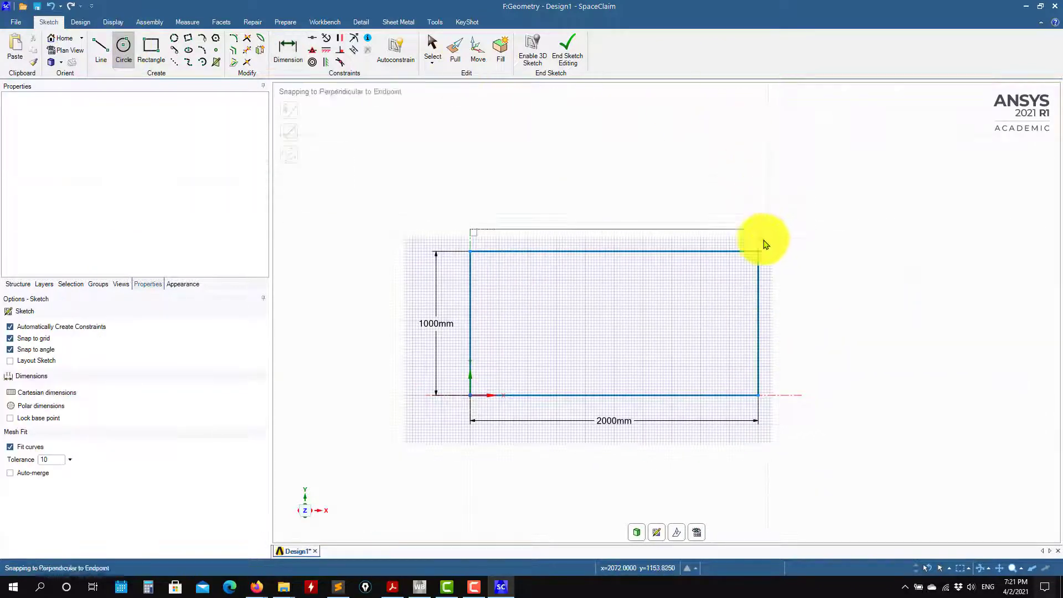
click(174, 62)
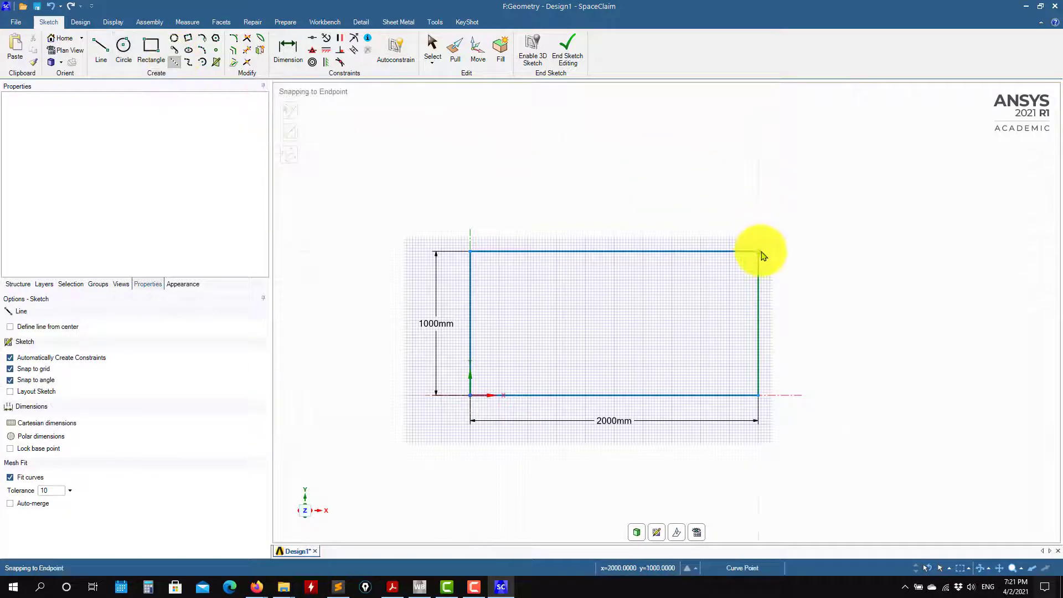
click(759, 251)
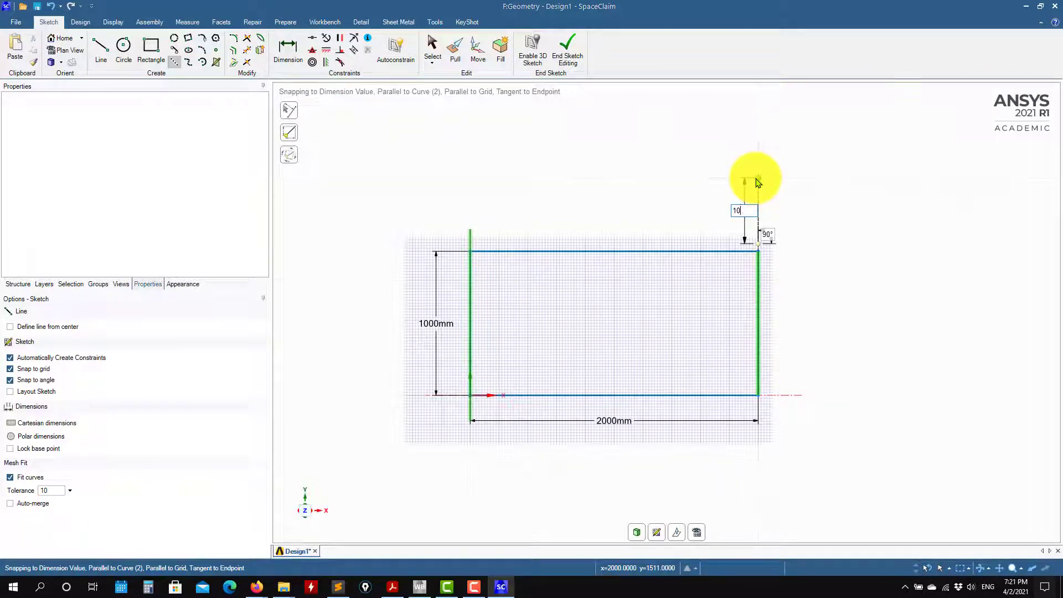
text(1000)
key(Return)
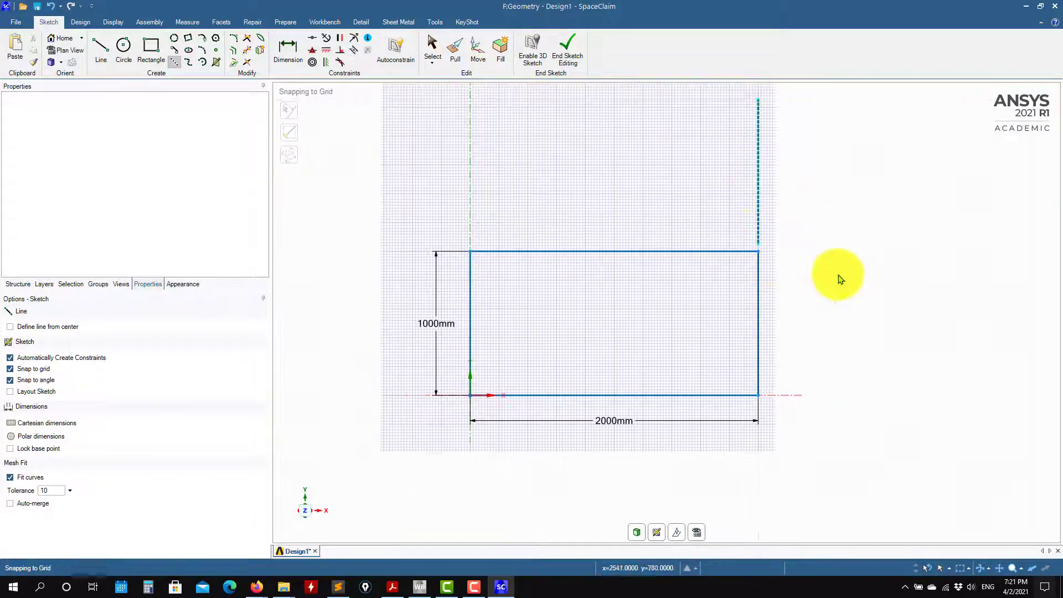
scroll(839, 271, down, 3)
shift+middle_drag(839, 271, 712, 314)
click(123, 47)
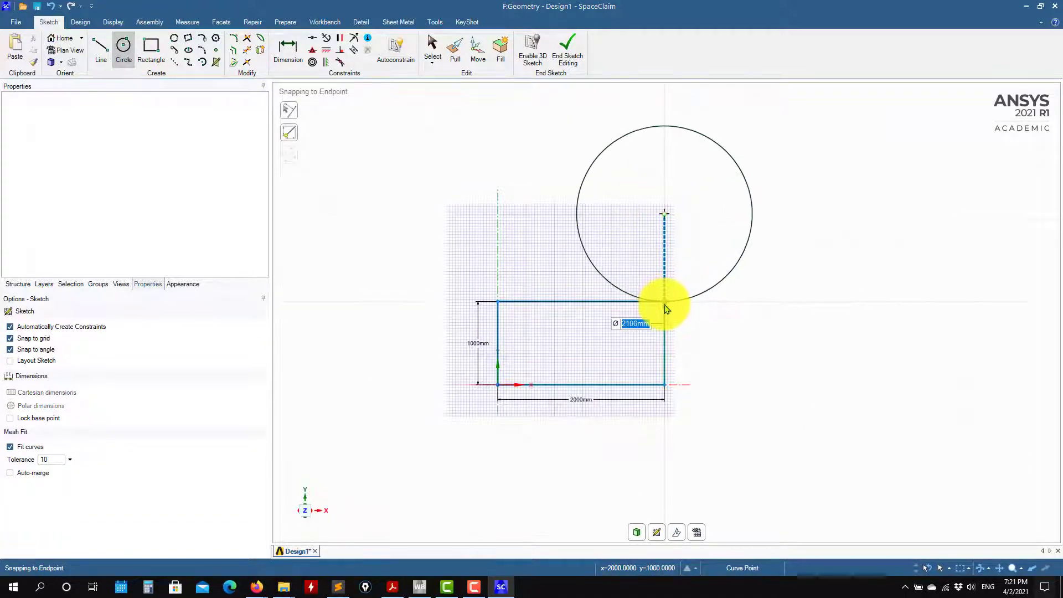
scroll(669, 305, down, 5)
scroll(670, 306, up, 8)
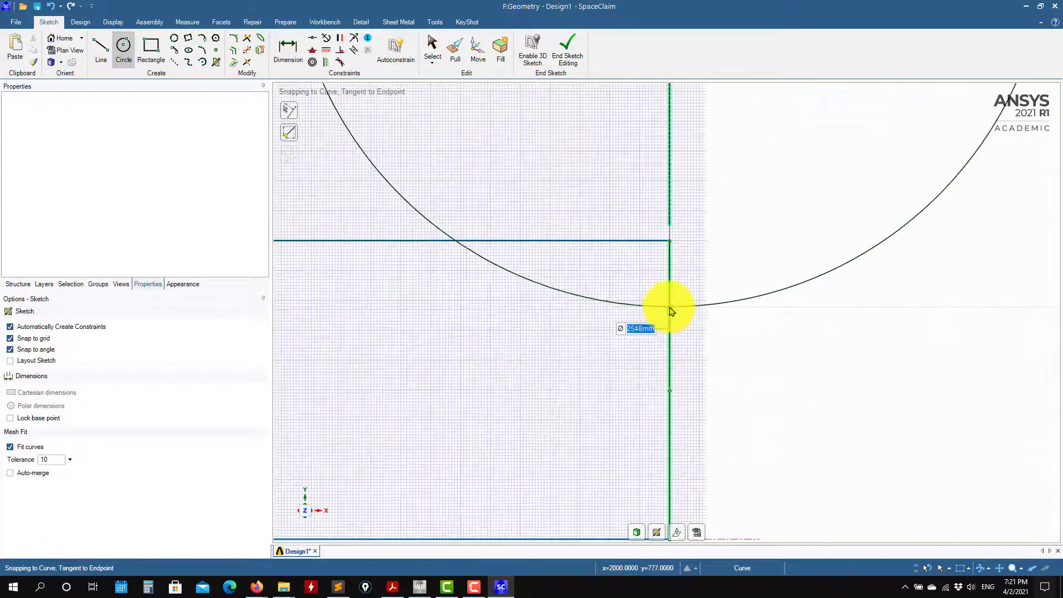
shift+middle_drag(711, 226, 724, 352)
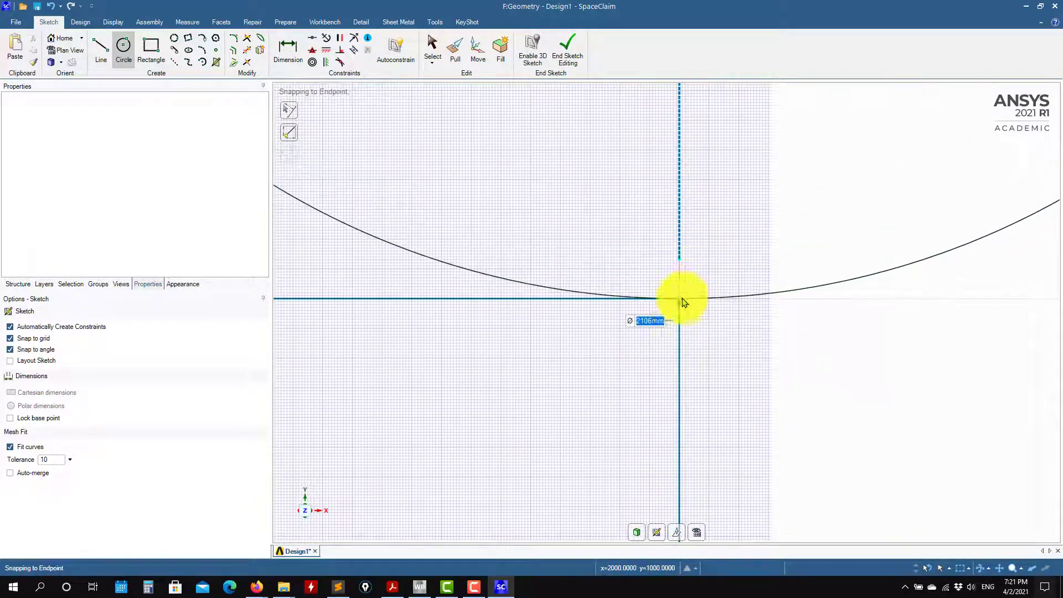
scroll(689, 310, down, 3)
scroll(689, 328, up, 5)
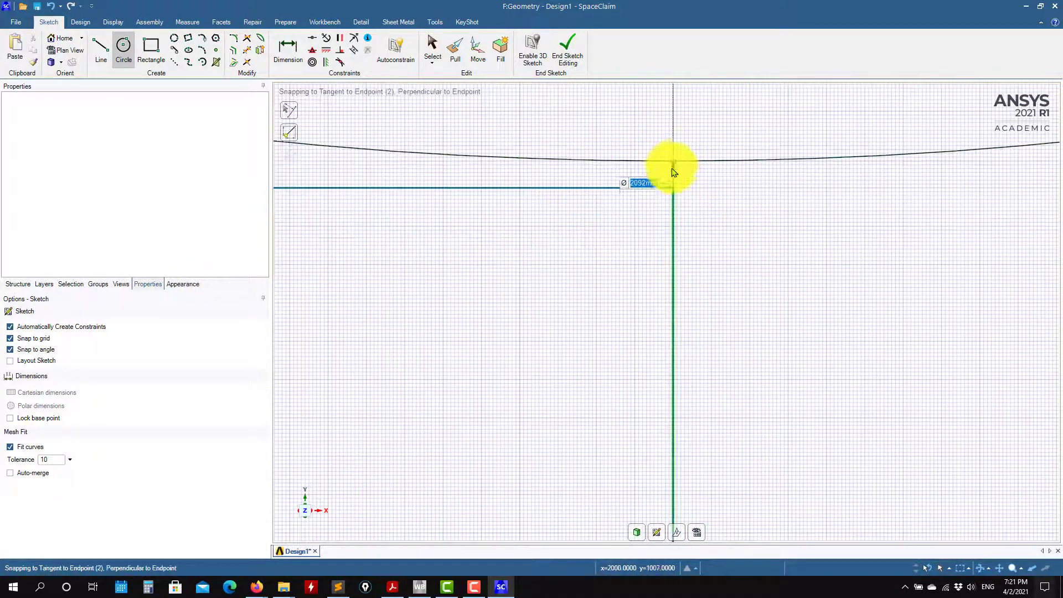
Turn off grid snapping and join the vertical construction line's lower end to the rectangle's upper-right corner with a constraint
click(26, 341)
shift+middle_drag(702, 235, 707, 308)
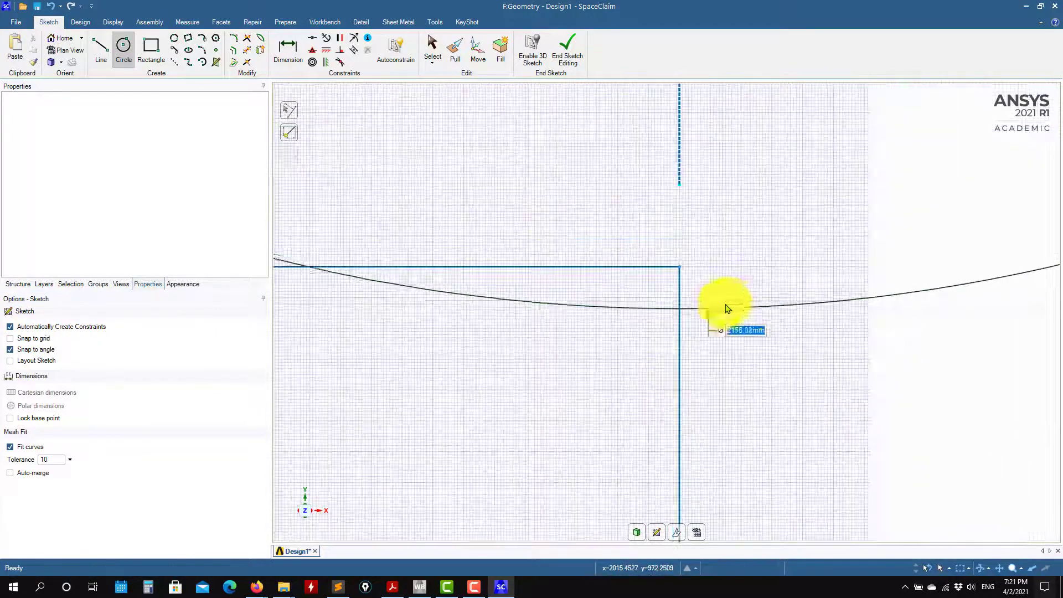
scroll(692, 216, up, 3)
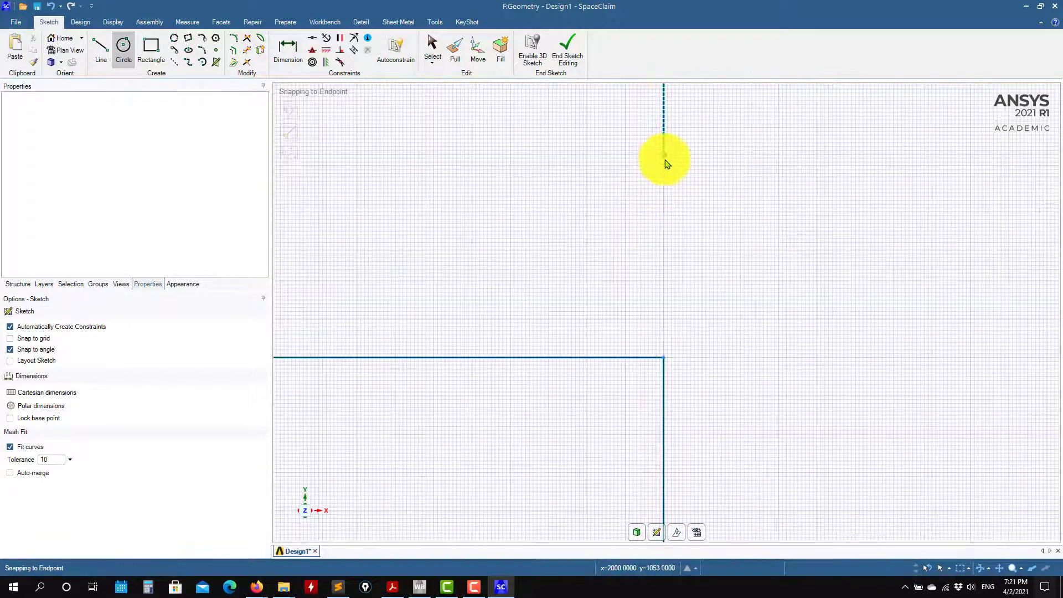
click(314, 63)
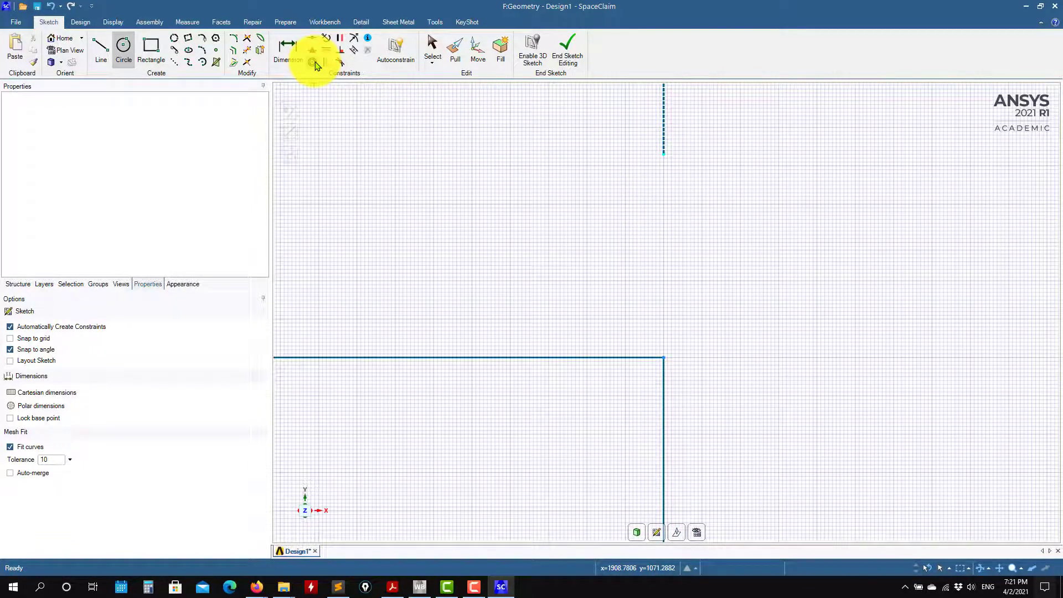
click(666, 159)
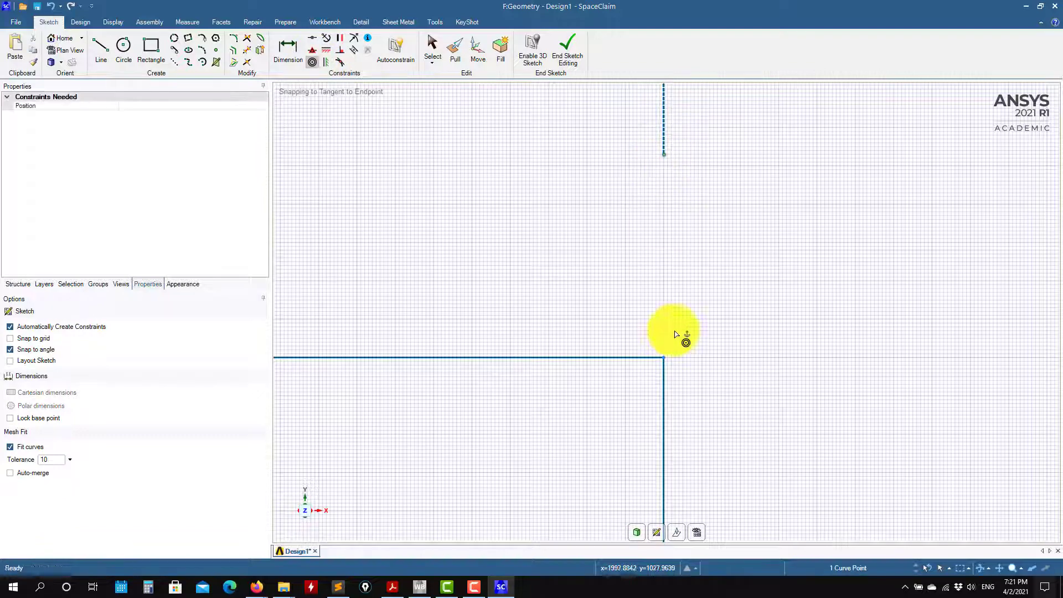
click(665, 361)
scroll(739, 371, down, 4)
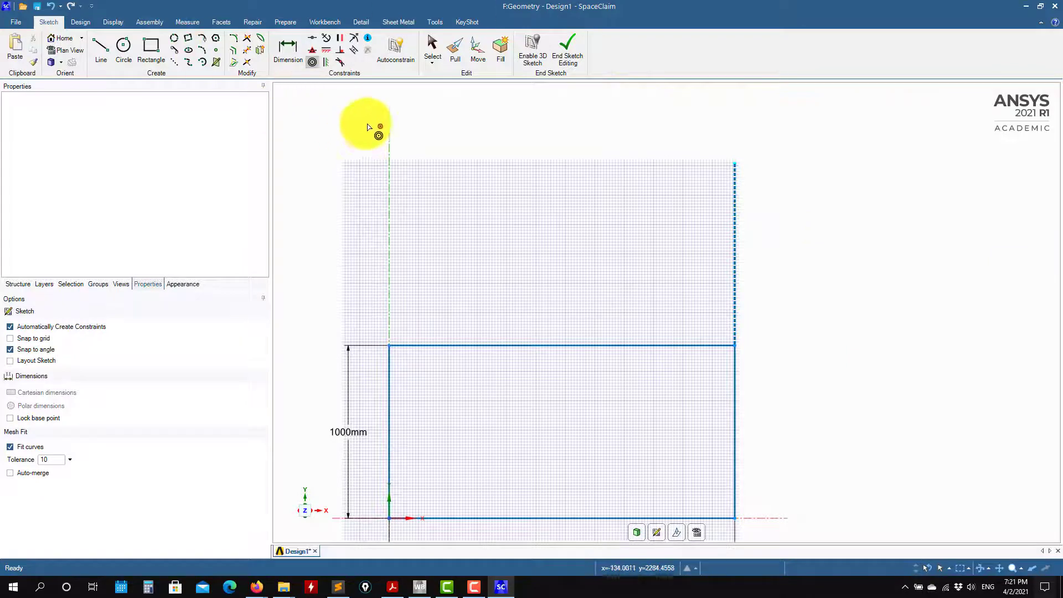
scroll(855, 283, down, 3)
scroll(855, 284, up, 4)
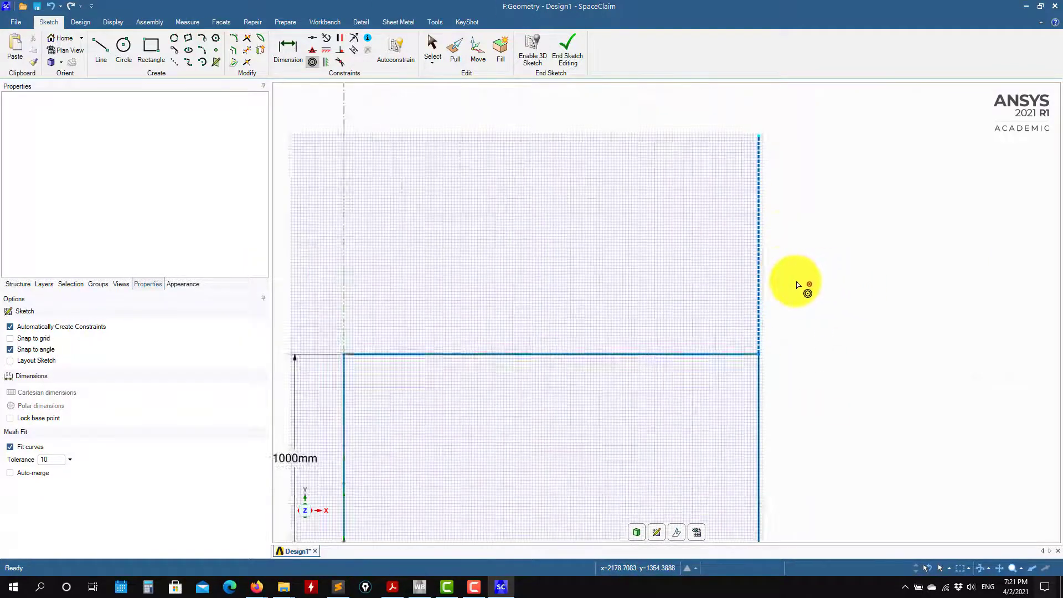
scroll(795, 280, down, 1)
Dimension the vertical construction line and set its length to 1000 mm
click(288, 50)
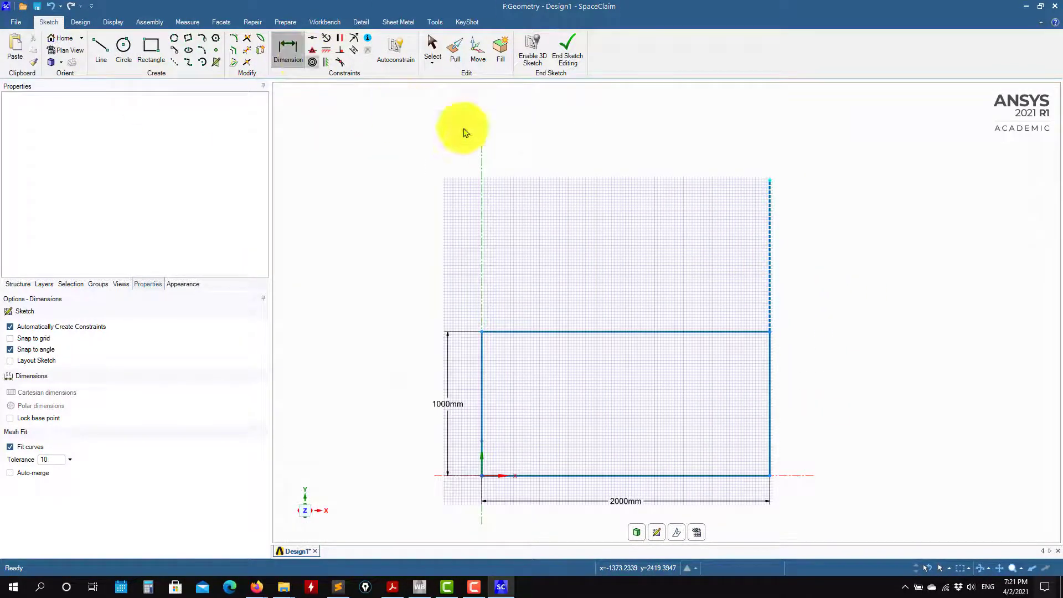
click(770, 244)
click(727, 270)
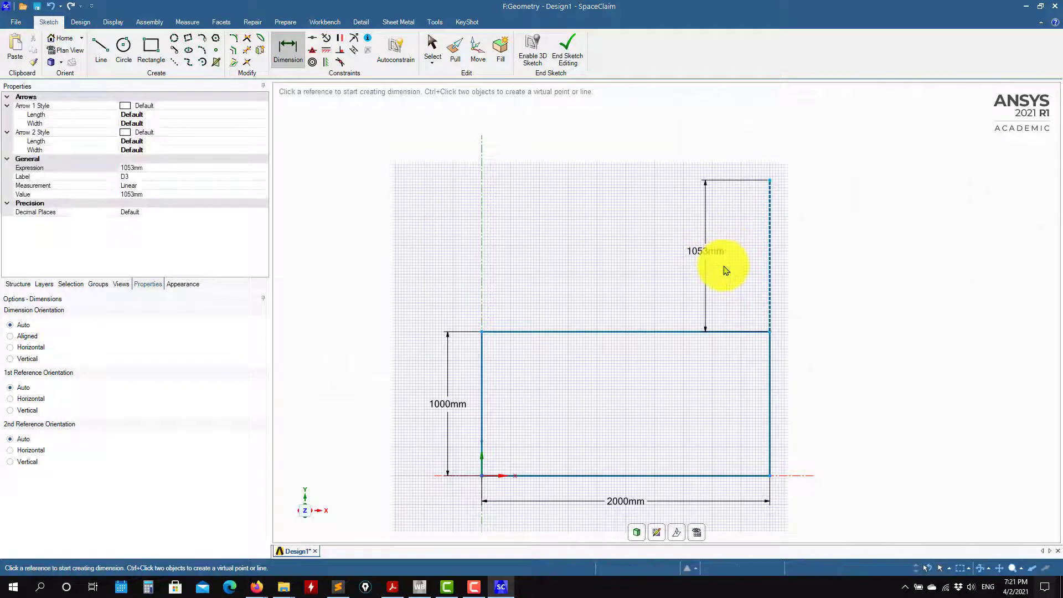
click(712, 261)
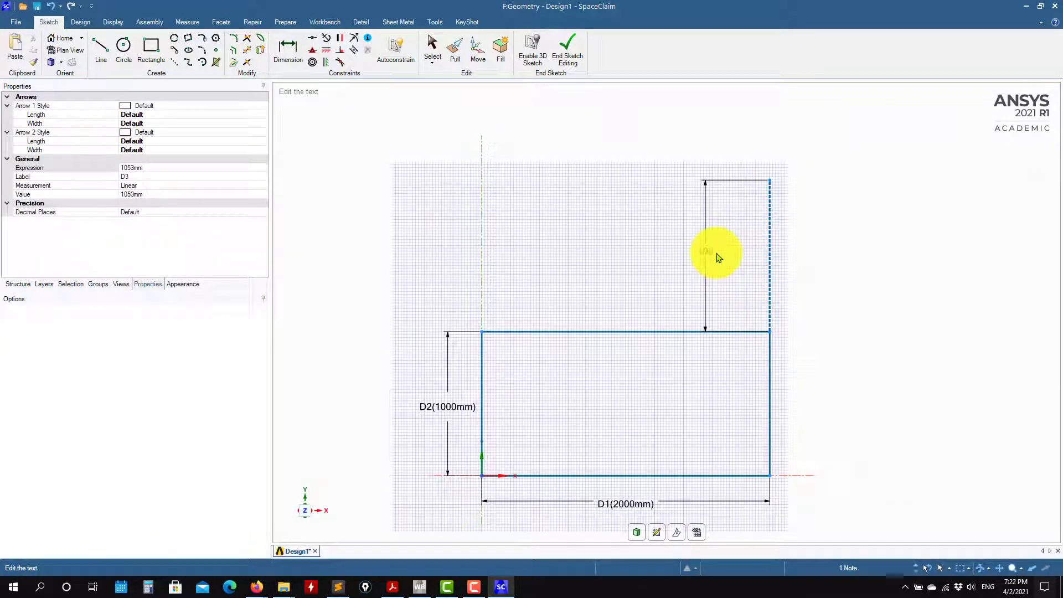
key(Return)
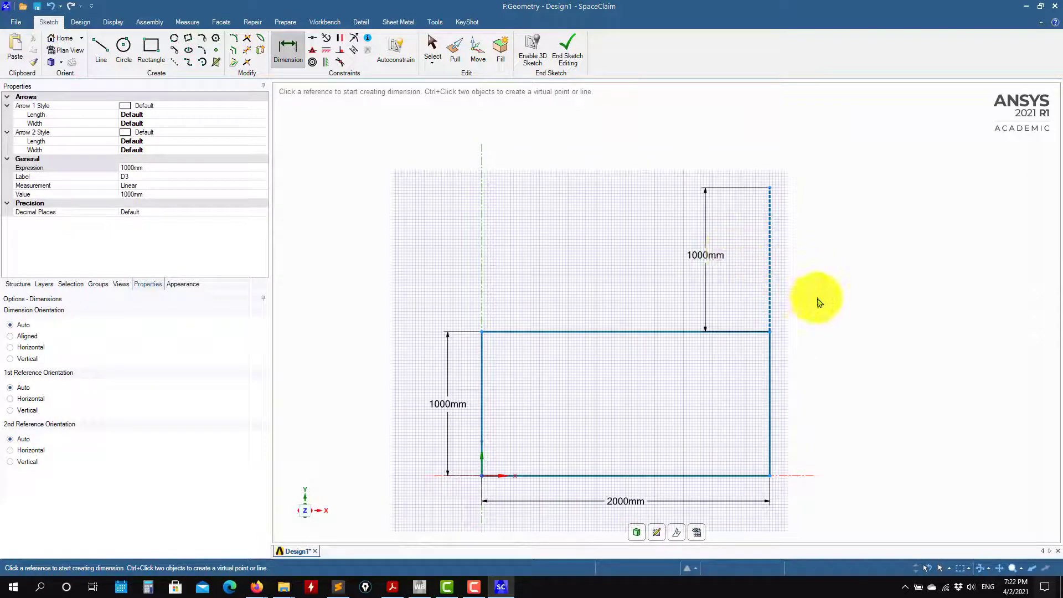
Draw two concentric circles centered on the construction line's upper end, passing through the rectangle's upper-right and lower-right corners
click(123, 47)
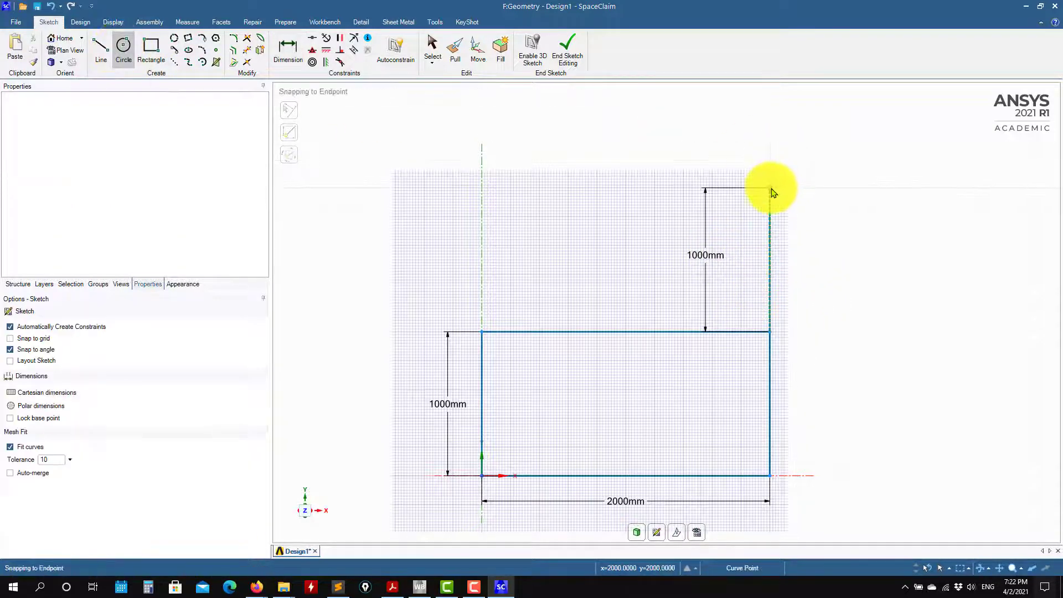
click(770, 332)
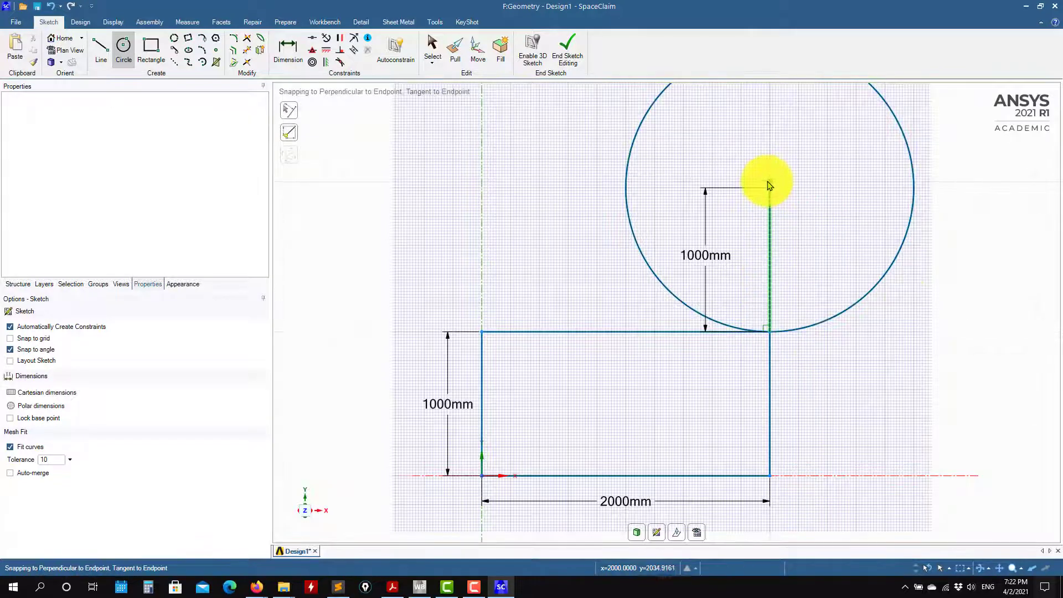
click(770, 189)
click(770, 475)
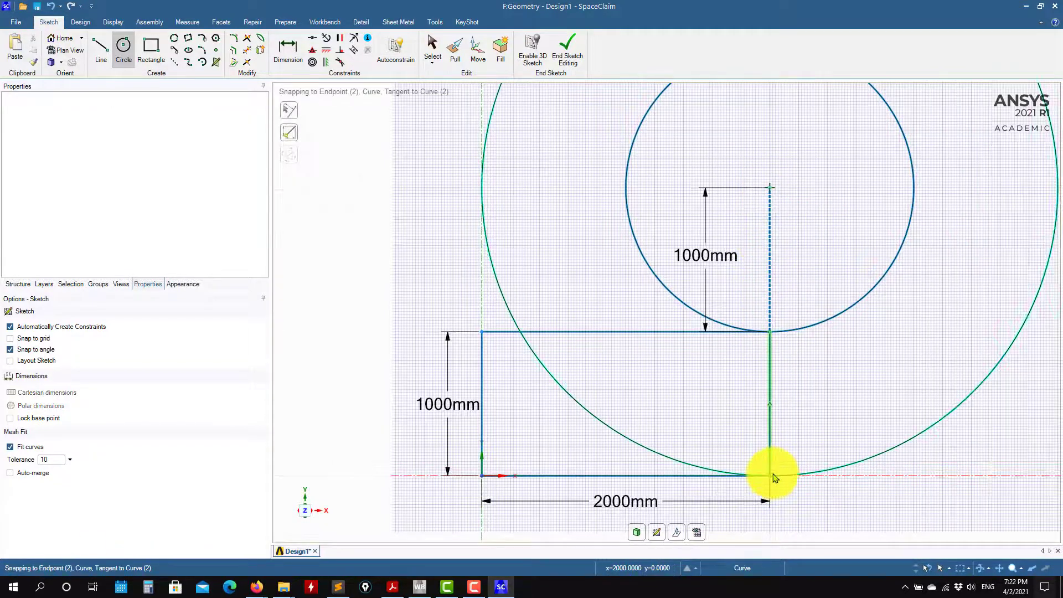
shift+middle_drag(912, 403, 746, 414)
Draw a horizontal construction line from beside the circles' center to the rightmost point of the outer circle
click(100, 47)
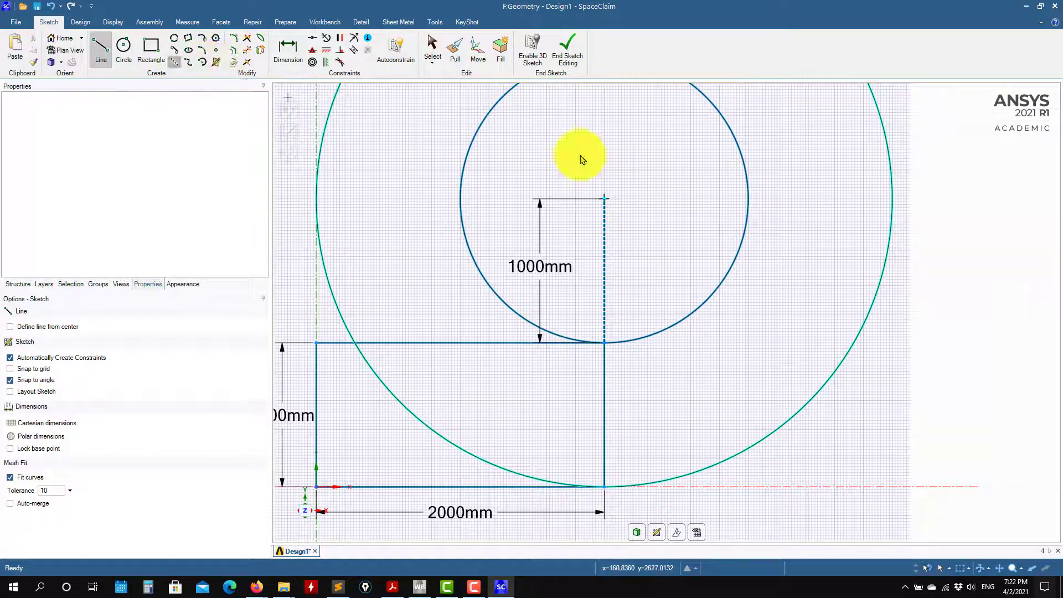
click(606, 198)
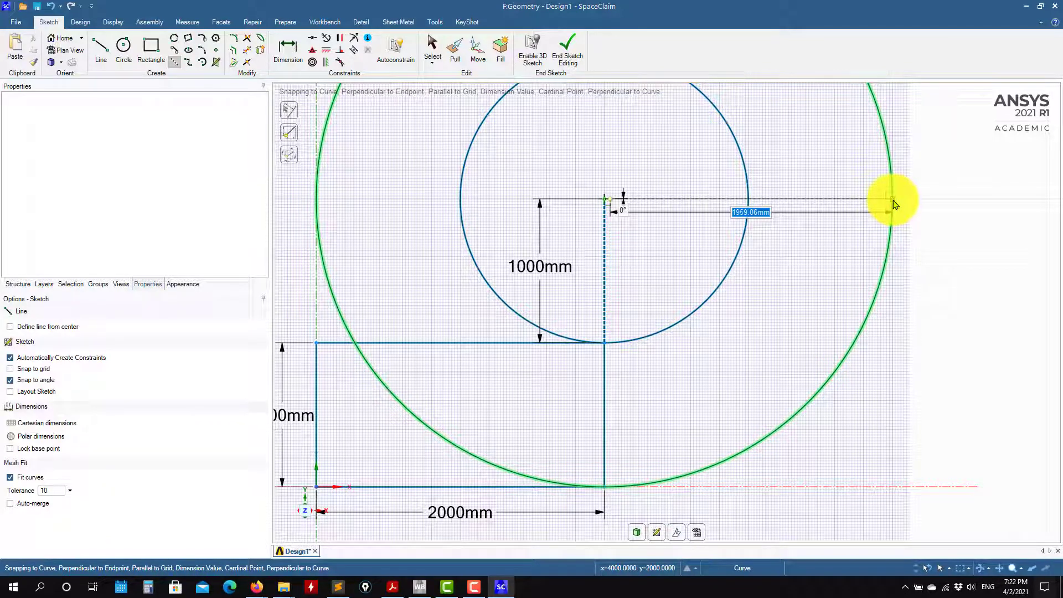
click(894, 203)
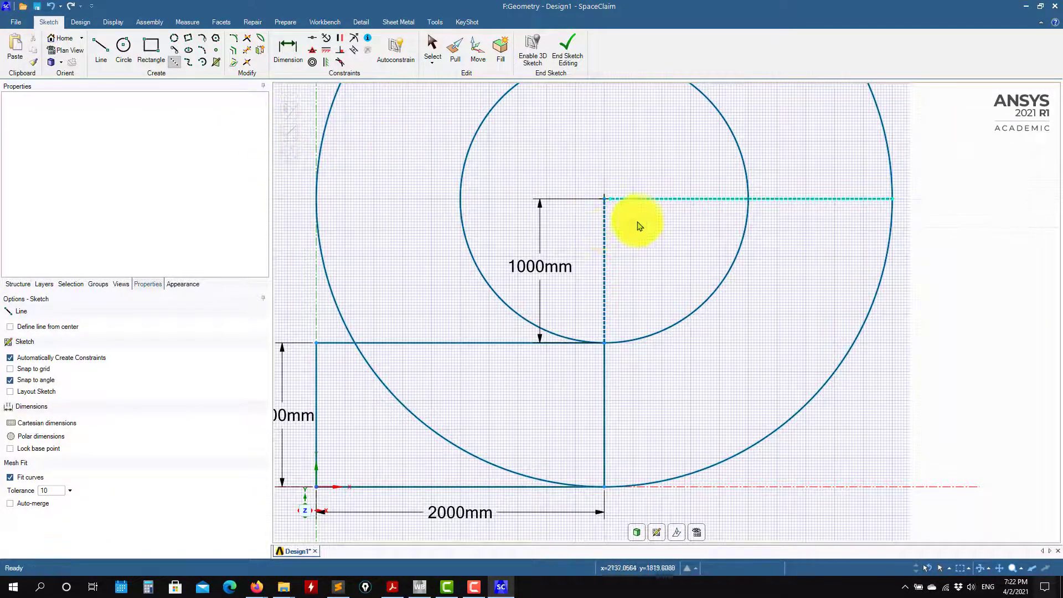
Draw a 2000 mm vertical line upward from the outer circle's rightmost point
shift+middle_drag(632, 228, 553, 344)
scroll(557, 327, down, 5)
click(98, 48)
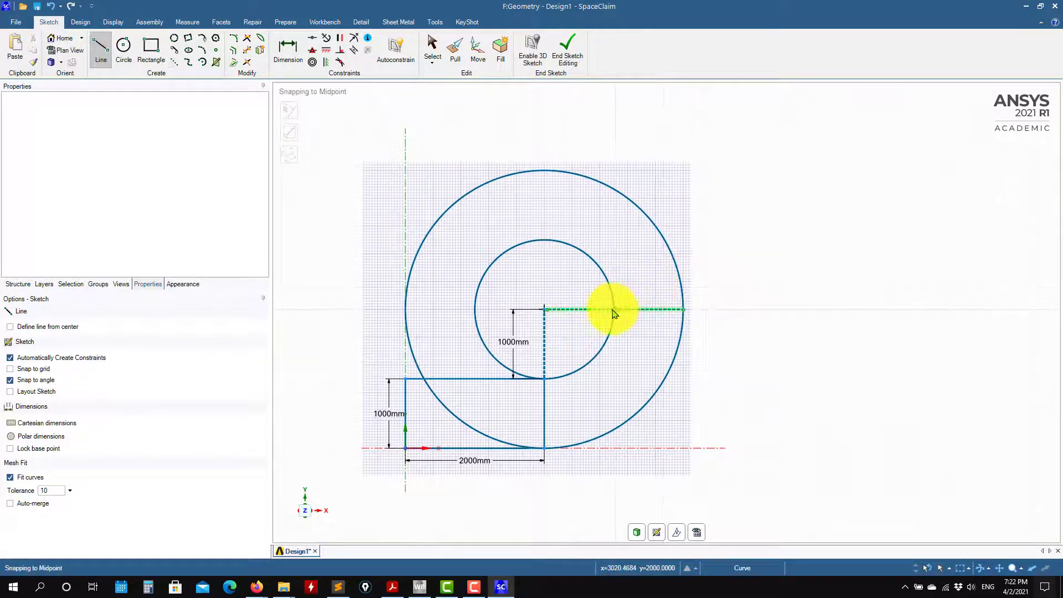
scroll(698, 313, up, 6)
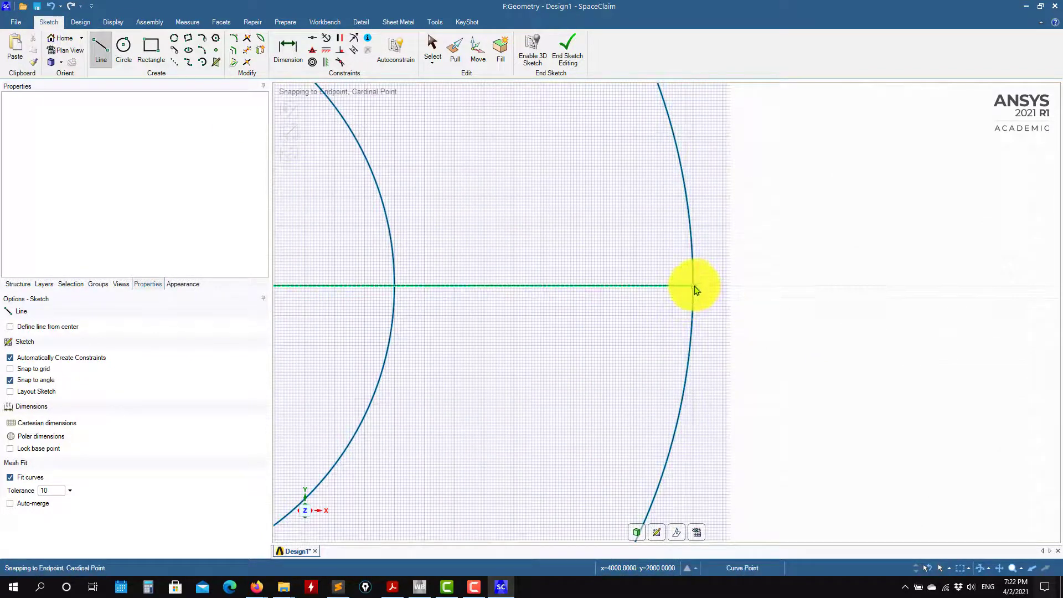
click(706, 268)
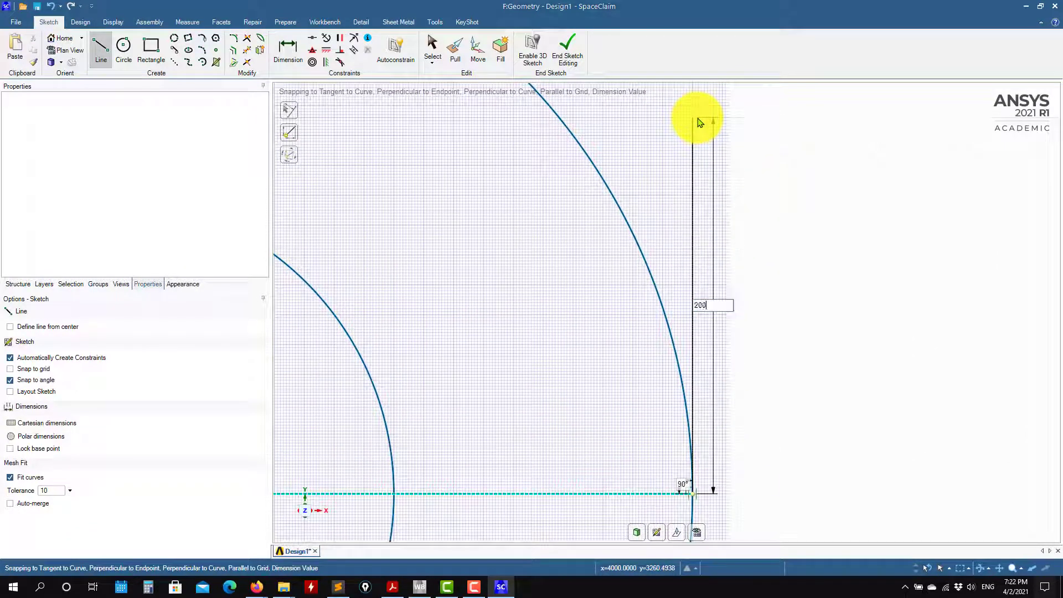
scroll(699, 122, down, 6)
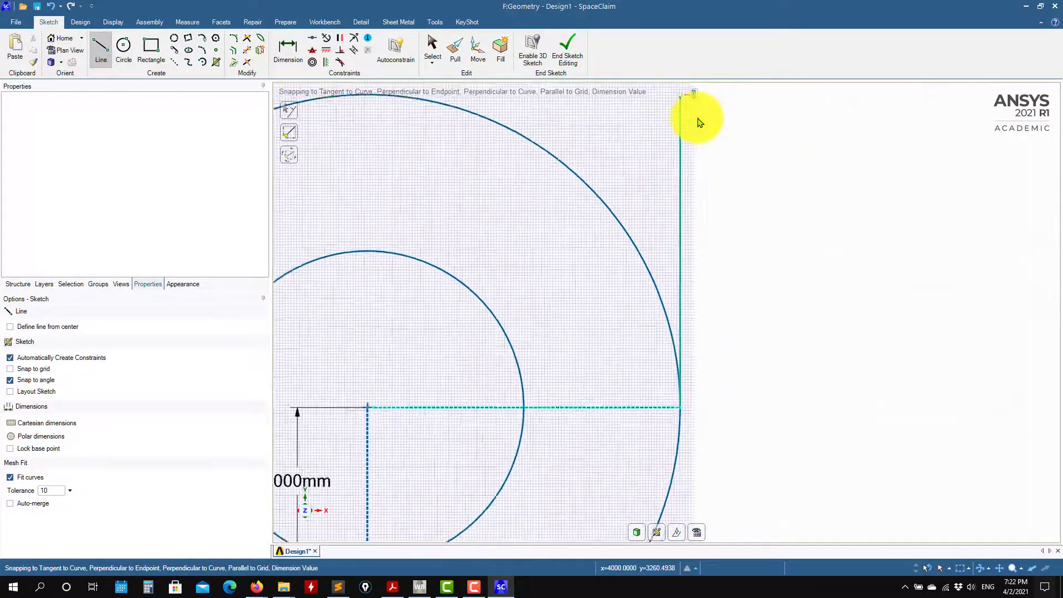
click(676, 145)
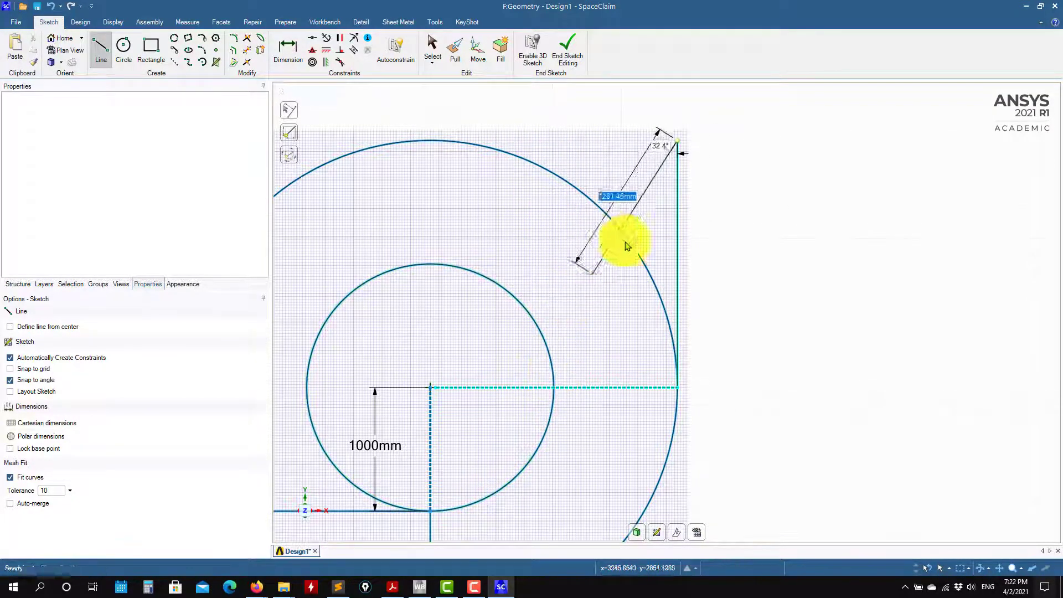
key(Escape)
Draw a matching vertical line upward from the inner circle's rightmost point and close the top of the outlet with a horizontal line
click(554, 390)
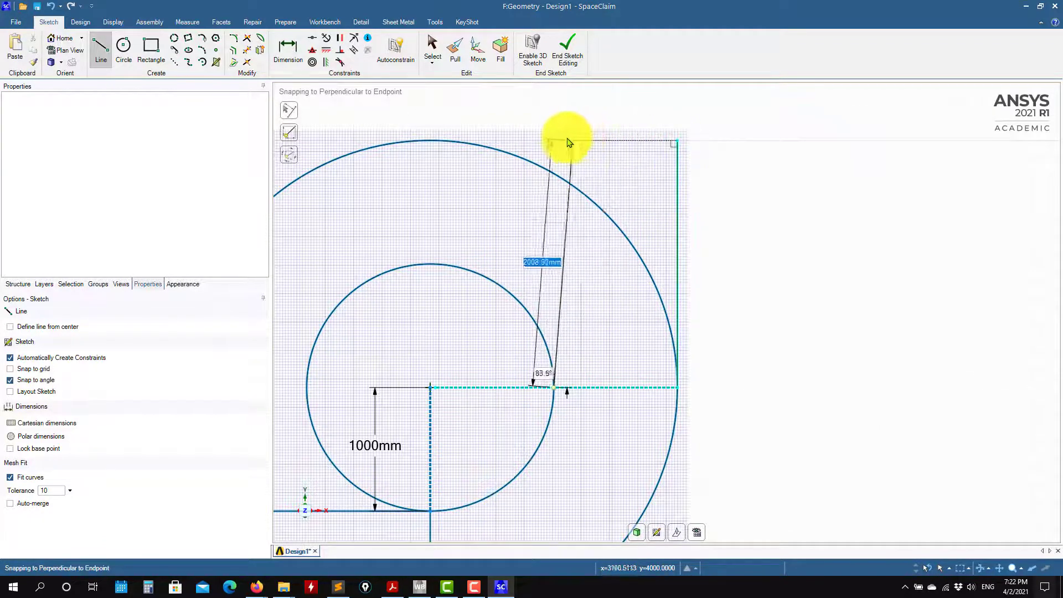
click(554, 143)
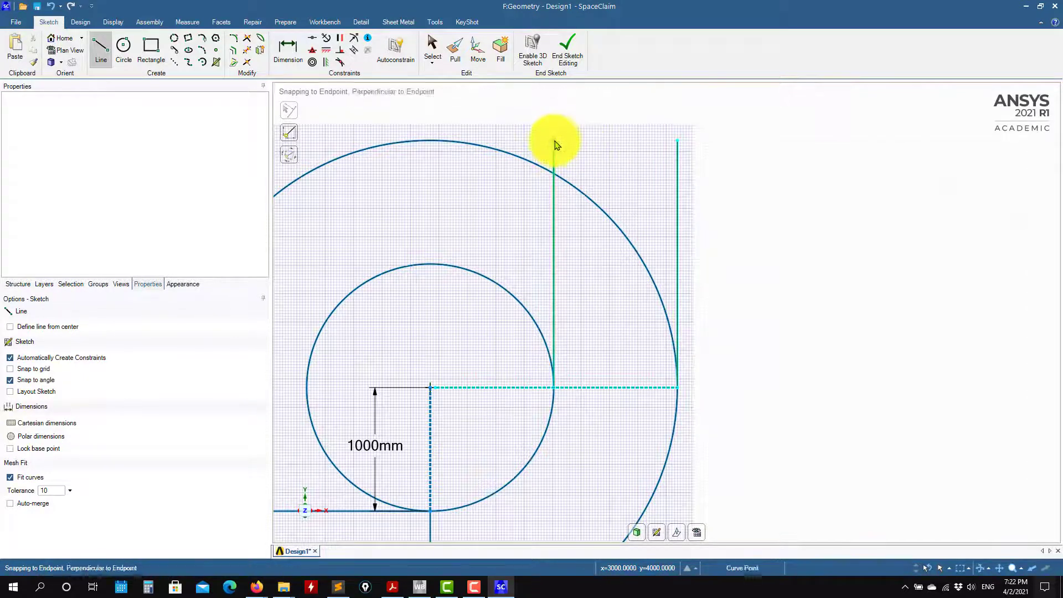
click(678, 143)
key(Escape)
scroll(759, 290, down, 4)
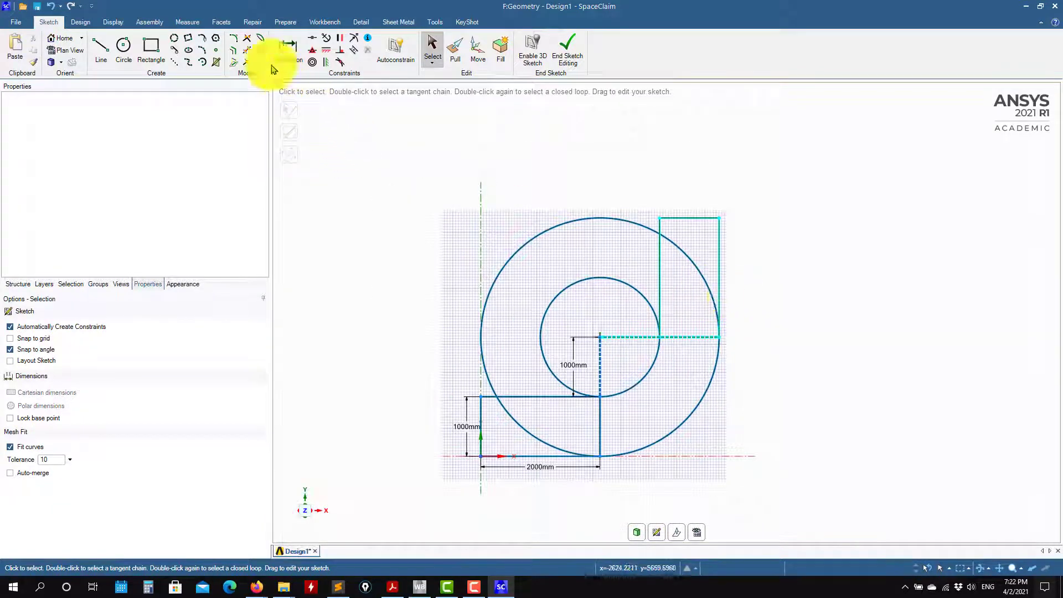
Trim both circles to their lower-right quarter arcs, and trim away the rectangle's right edge and the construction line segment crossing the elbow
click(561, 229)
click(562, 300)
click(544, 437)
click(601, 433)
click(709, 283)
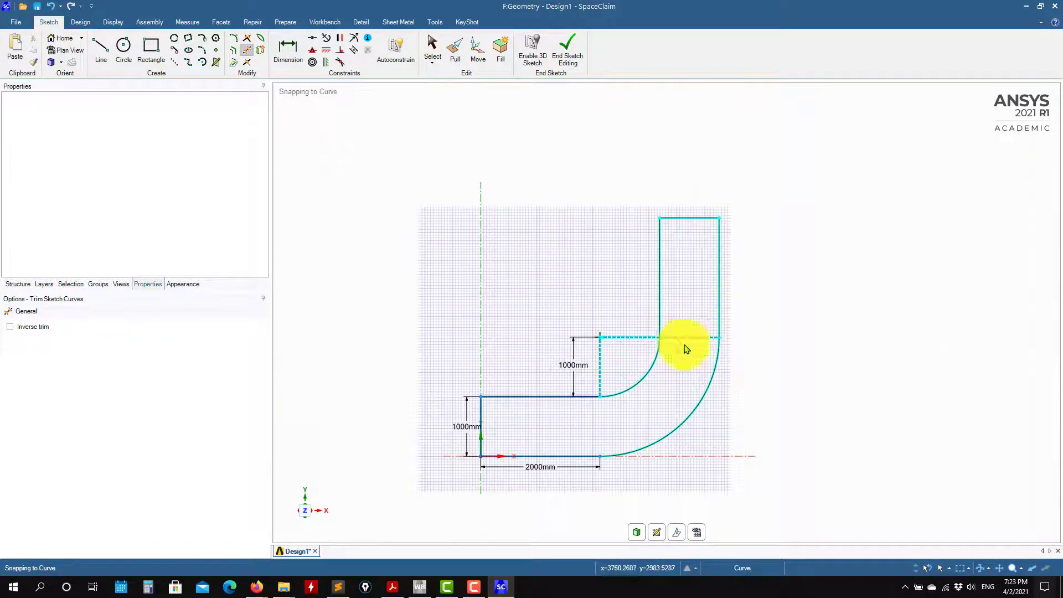
click(686, 337)
Dimension the length of the outlet section's outer vertical wall
scroll(743, 388, up, 4)
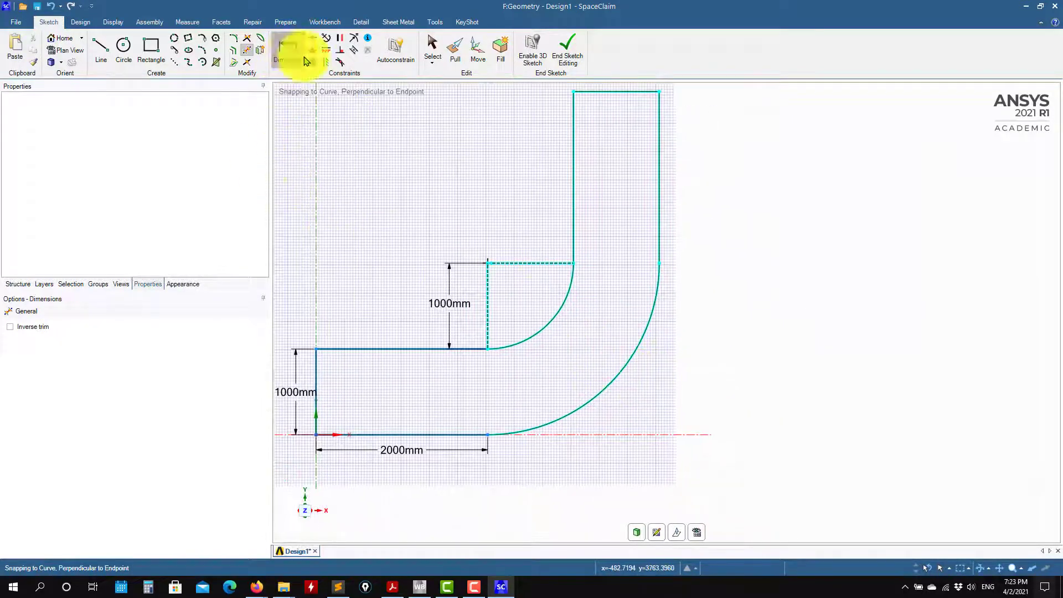
click(287, 48)
click(660, 154)
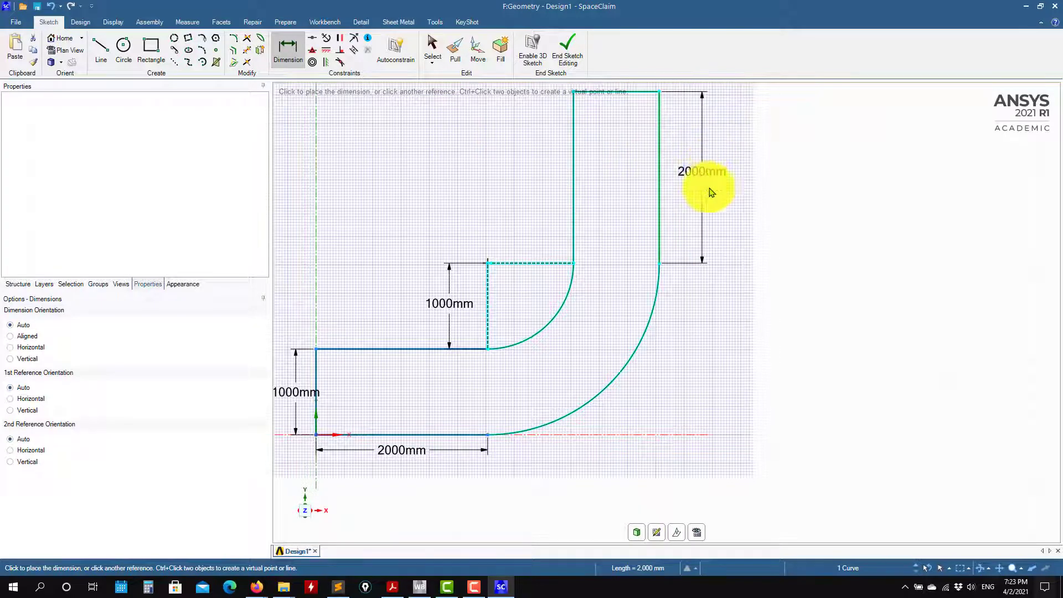
click(708, 185)
Check the elbow dimensions in the problem definition PDF in Acrobat Reader and return to the SpaceClaim sketch
scroll(778, 237, down, 3)
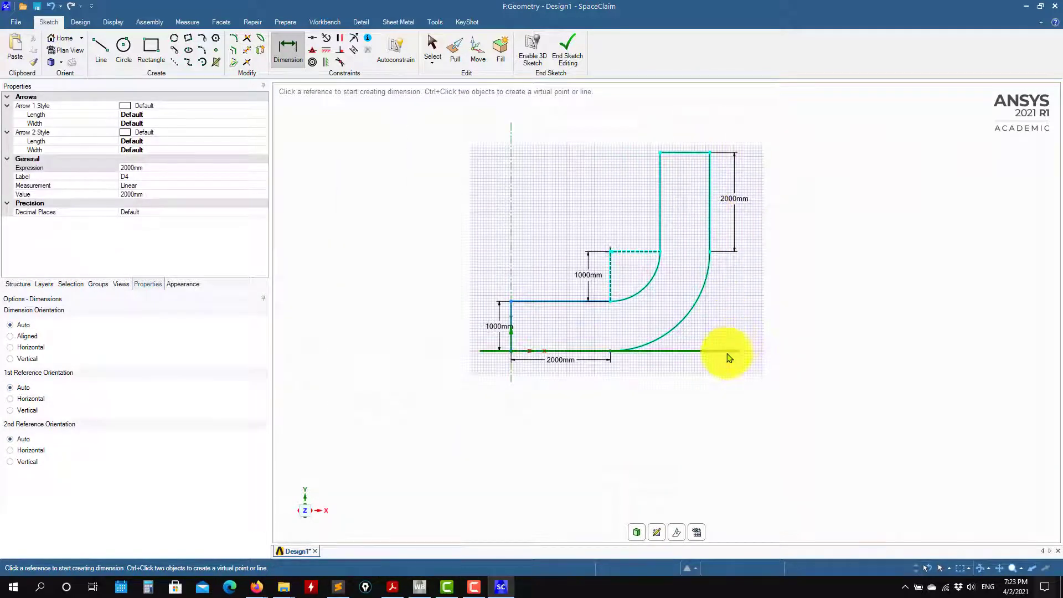
scroll(731, 349, up, 3)
click(392, 586)
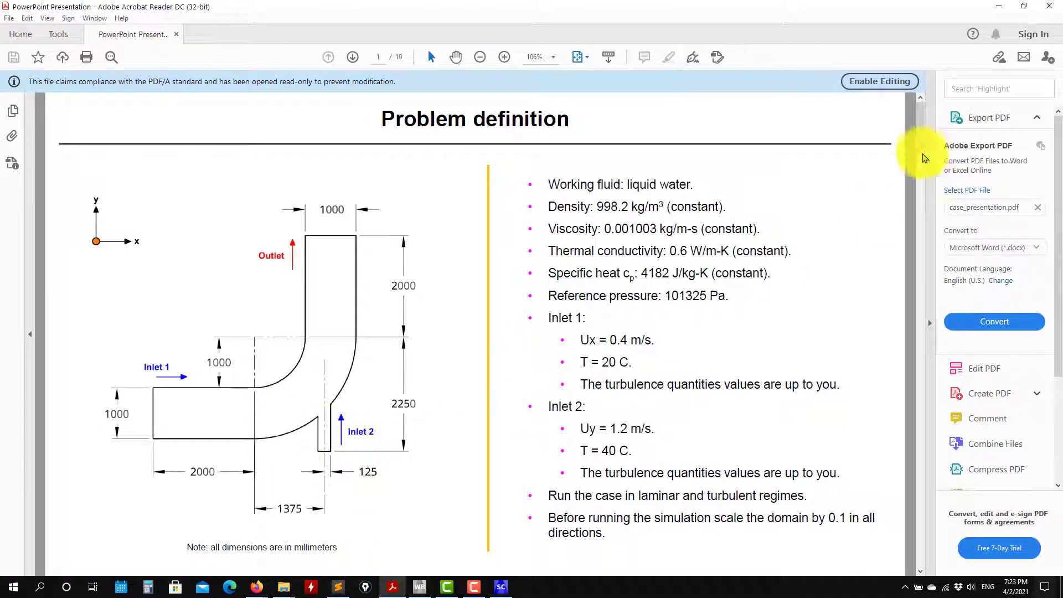
click(999, 7)
scroll(700, 285, down, 2)
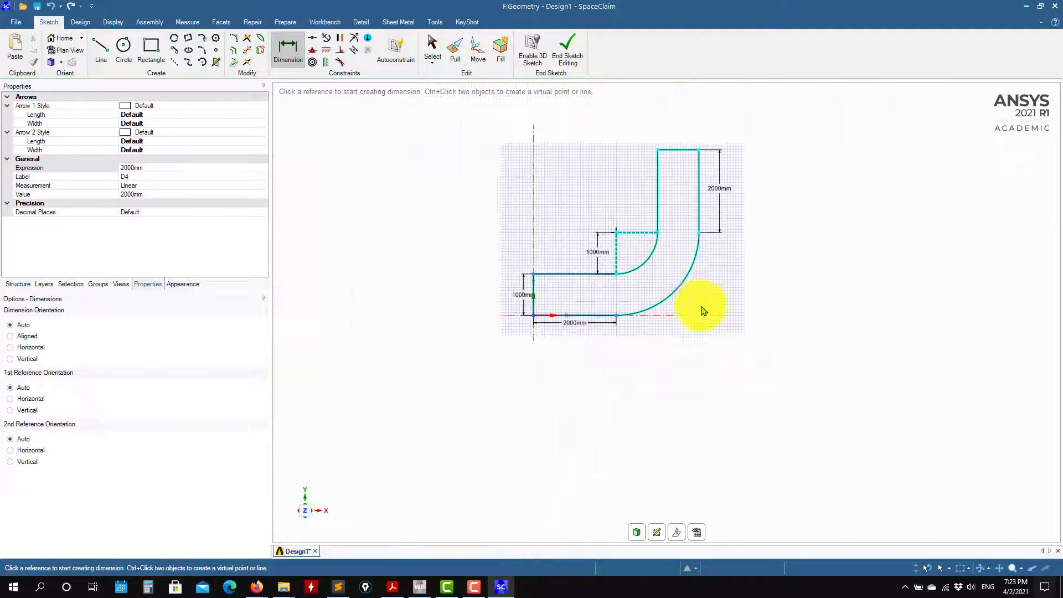
scroll(725, 290, up, 2)
shift+middle_drag(725, 290, 754, 416)
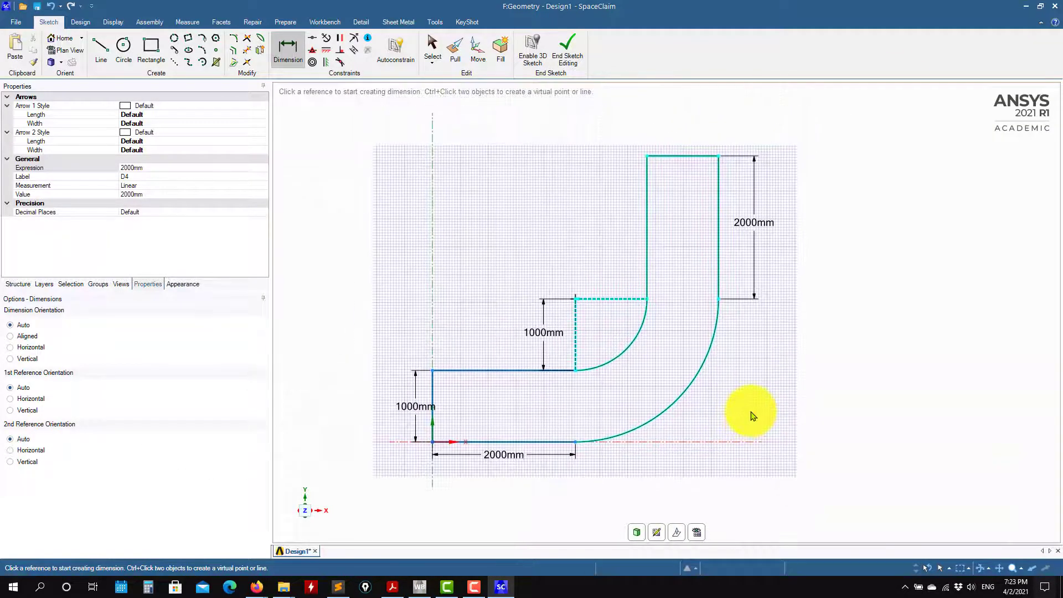
scroll(704, 431, up, 1)
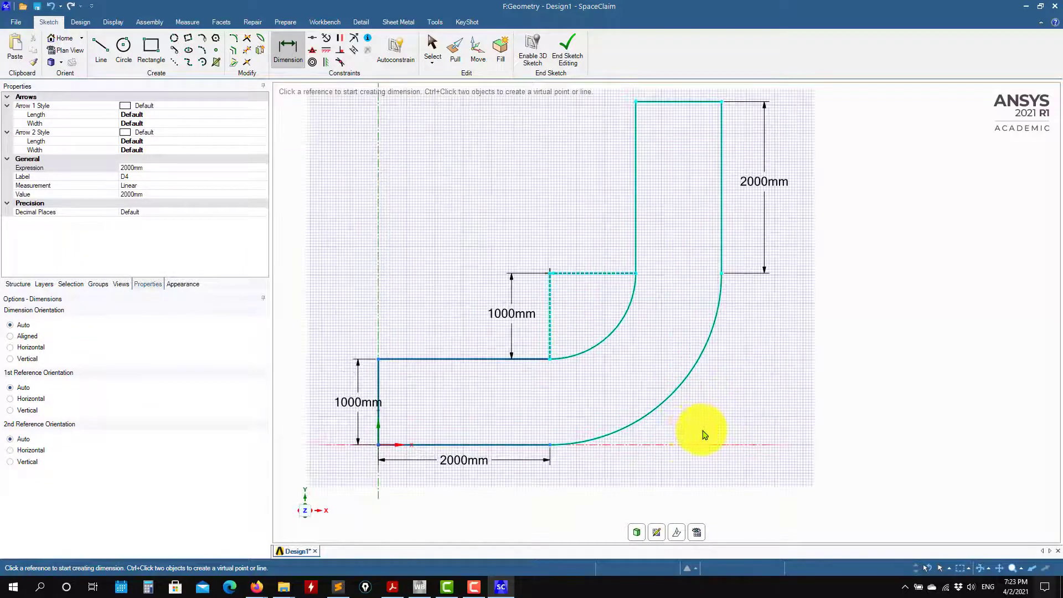
click(149, 47)
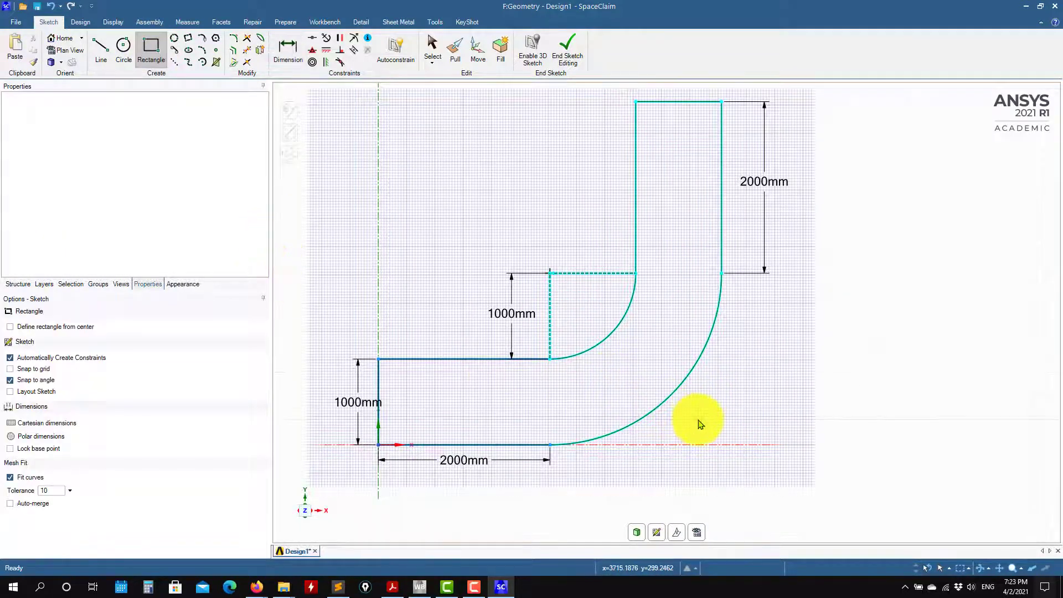
click(102, 47)
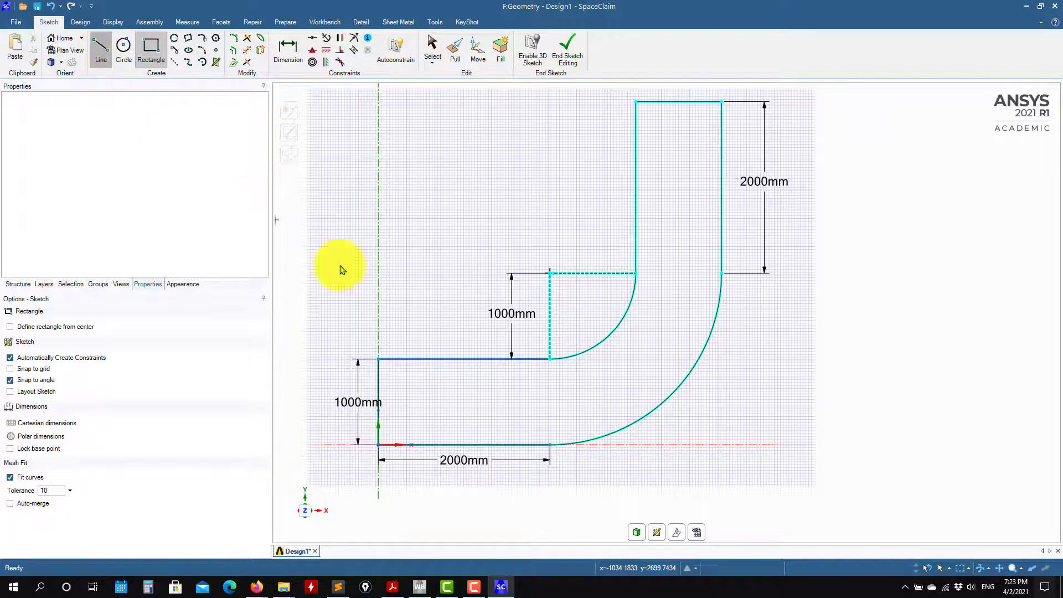
click(661, 334)
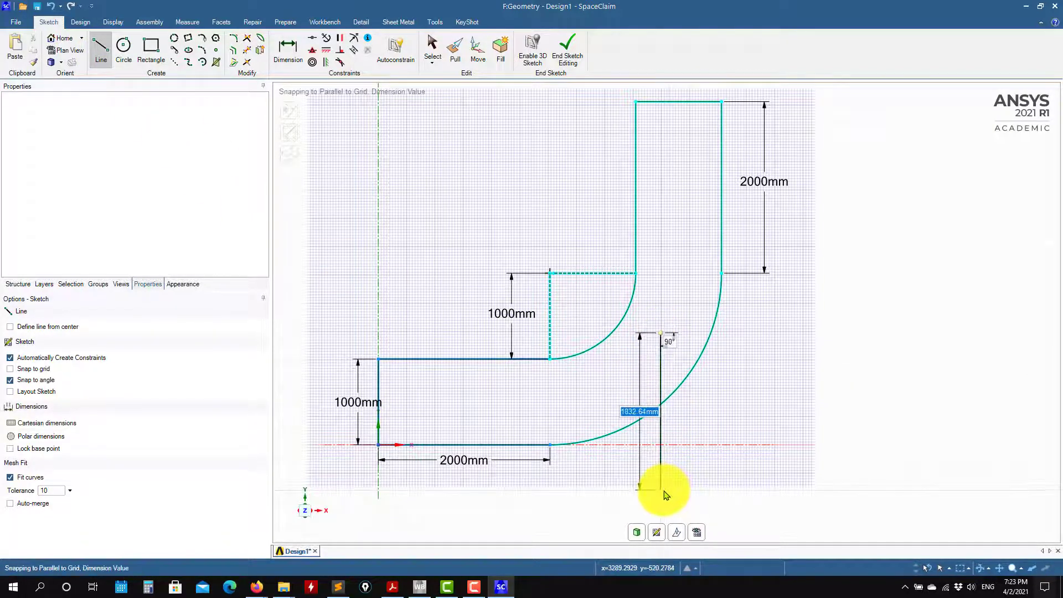
click(744, 493)
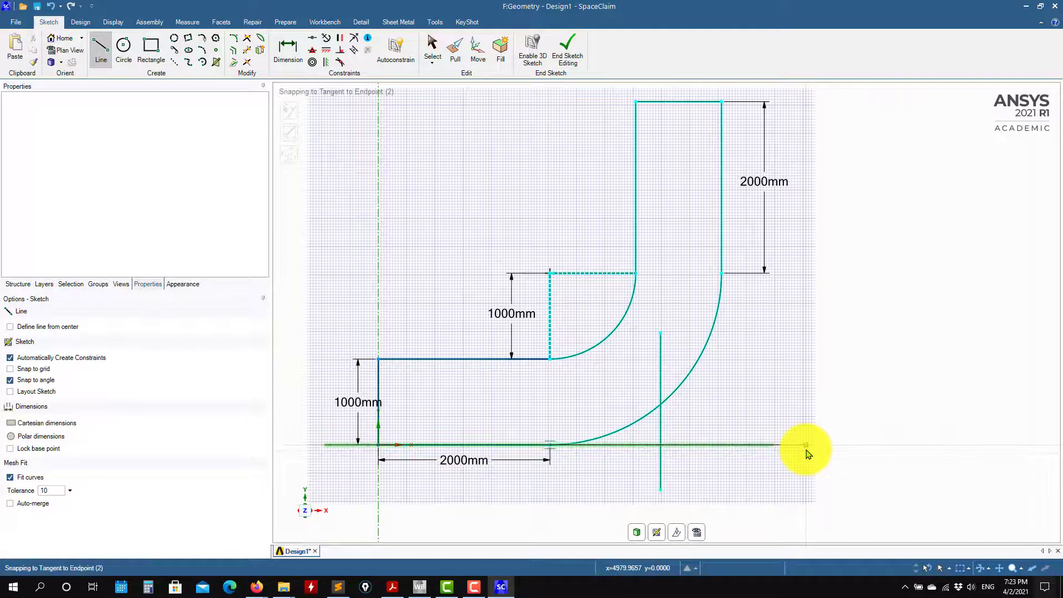
key(ctrl+z)
Draw a vertical construction line about 1960 mm long through the elbow's outer arc as the inlet 2 centerline
click(174, 62)
click(666, 324)
click(666, 490)
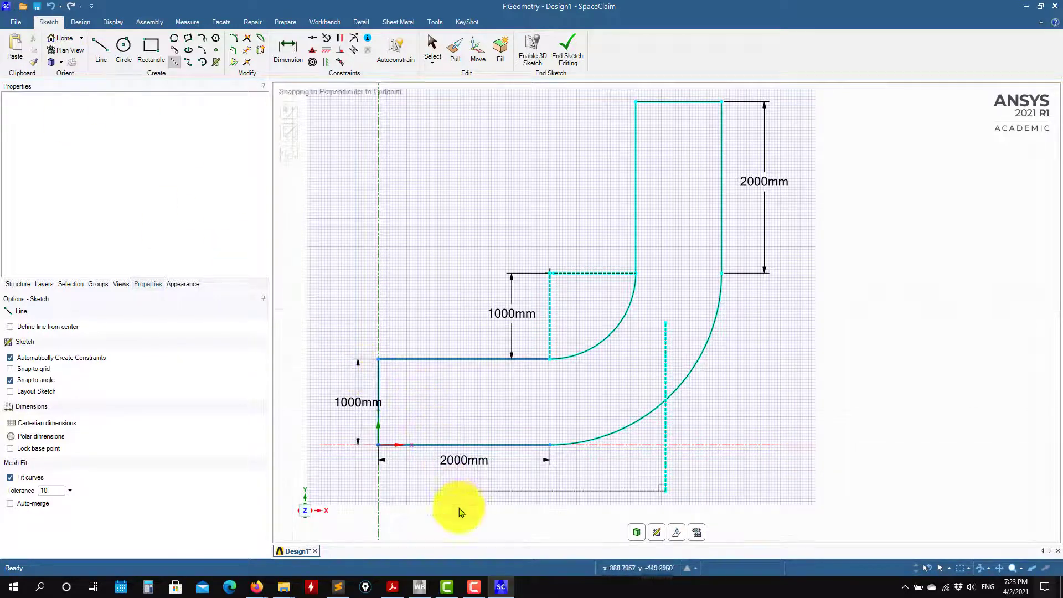
Consult the problem definition PDF, then dimension the horizontal distance from the outer arc's start point to the inlet 2 construction line
click(393, 588)
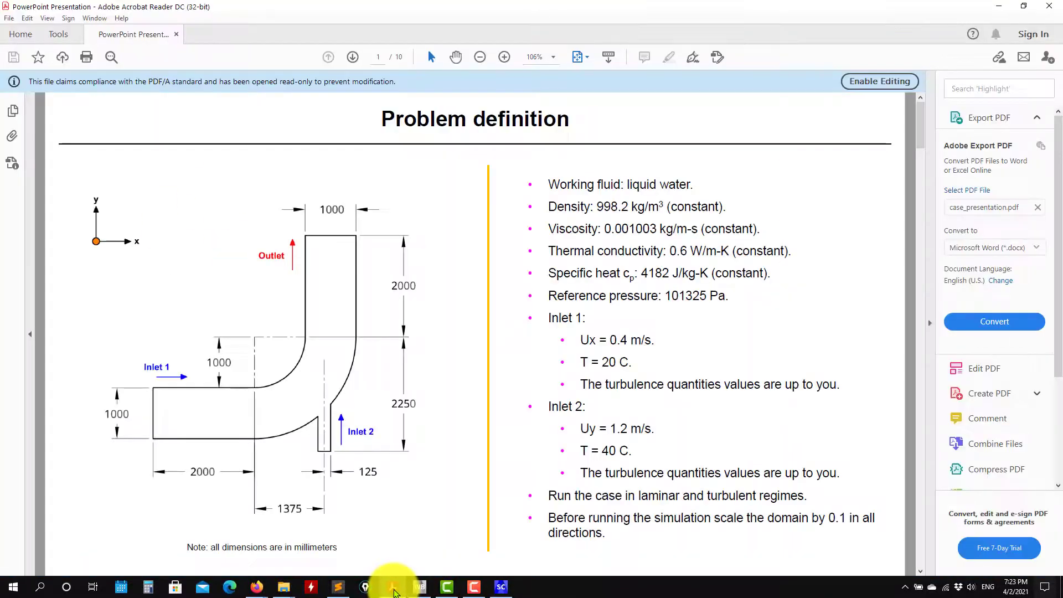
click(393, 588)
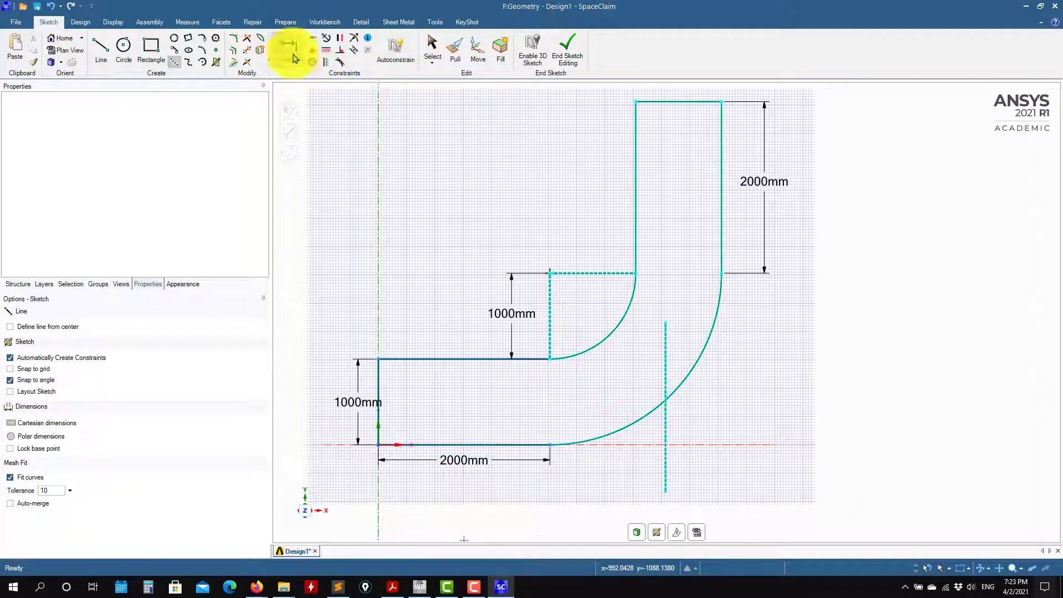
click(294, 56)
click(550, 446)
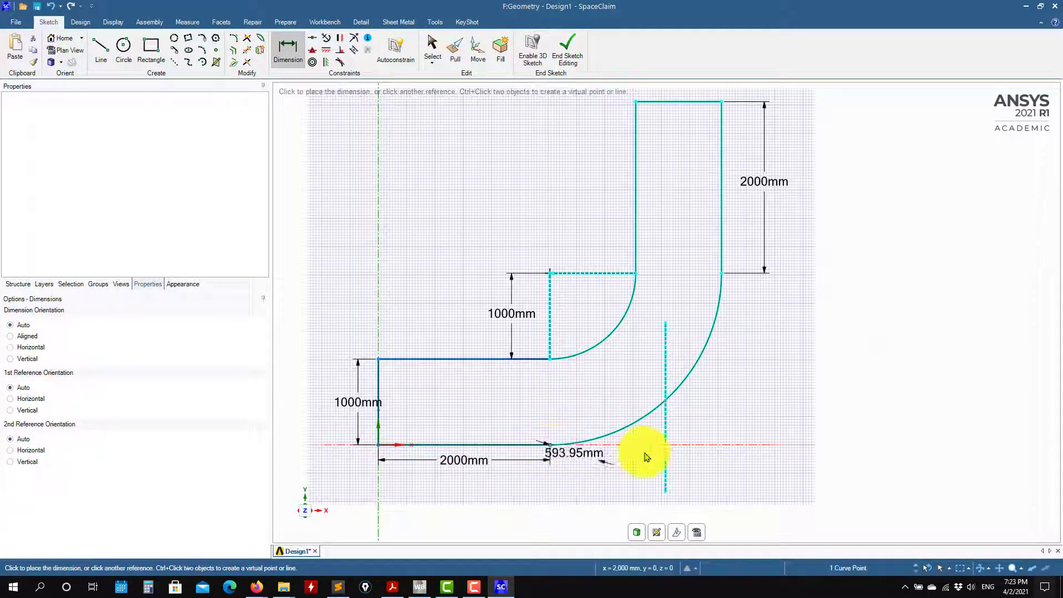
click(666, 430)
click(602, 508)
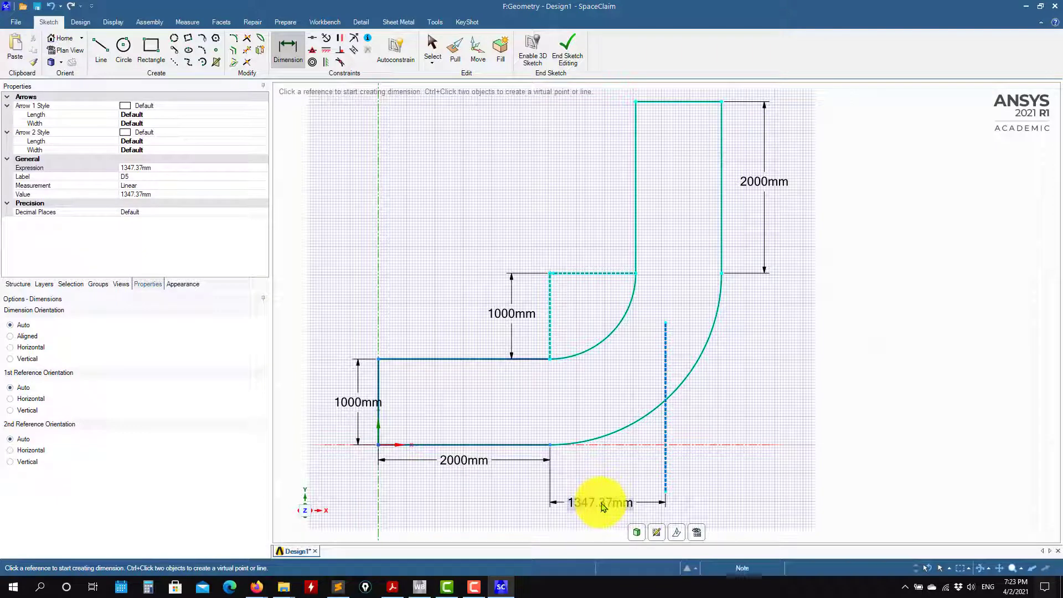
Set the horizontal distance from the outer arc's start point to the construction line to 1325 mm
double_click(602, 508)
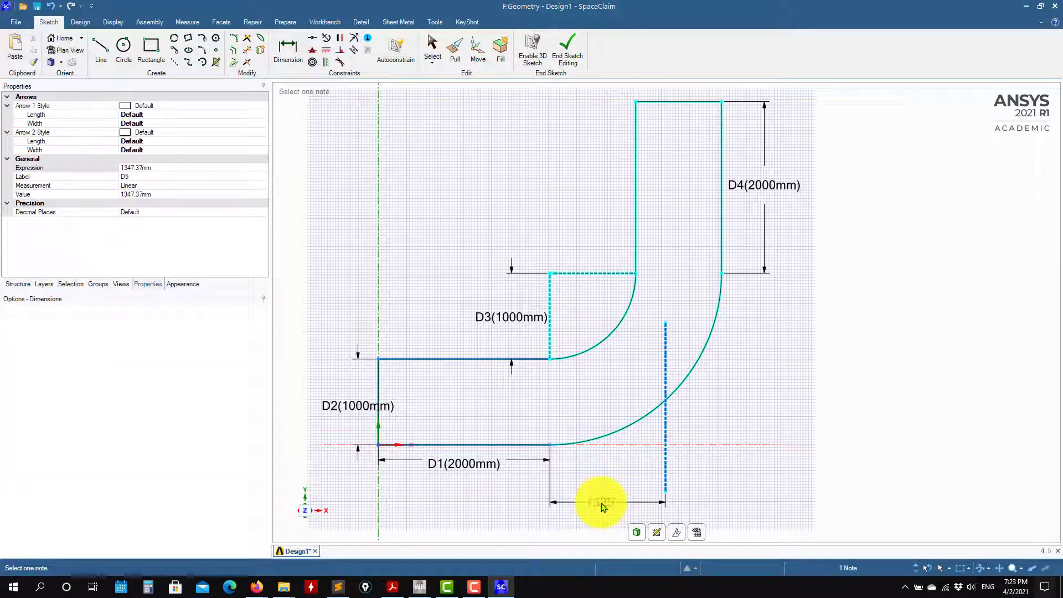
text(1325)
key(Return)
Recheck the centerline offset in the problem definition PDF and set the construction line's distance to 1375 mm
click(392, 587)
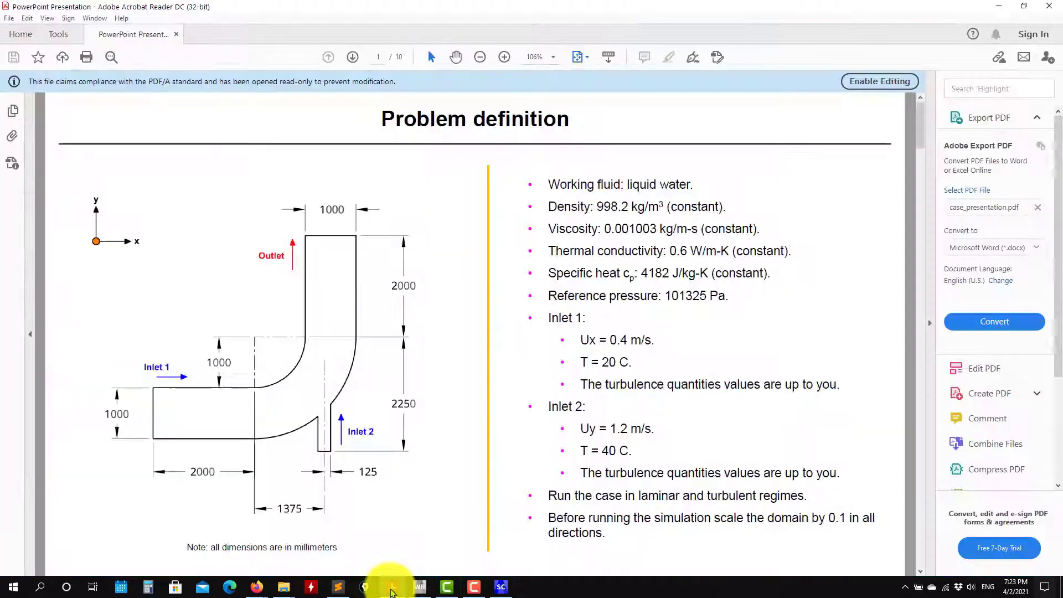
click(392, 587)
double_click(603, 504)
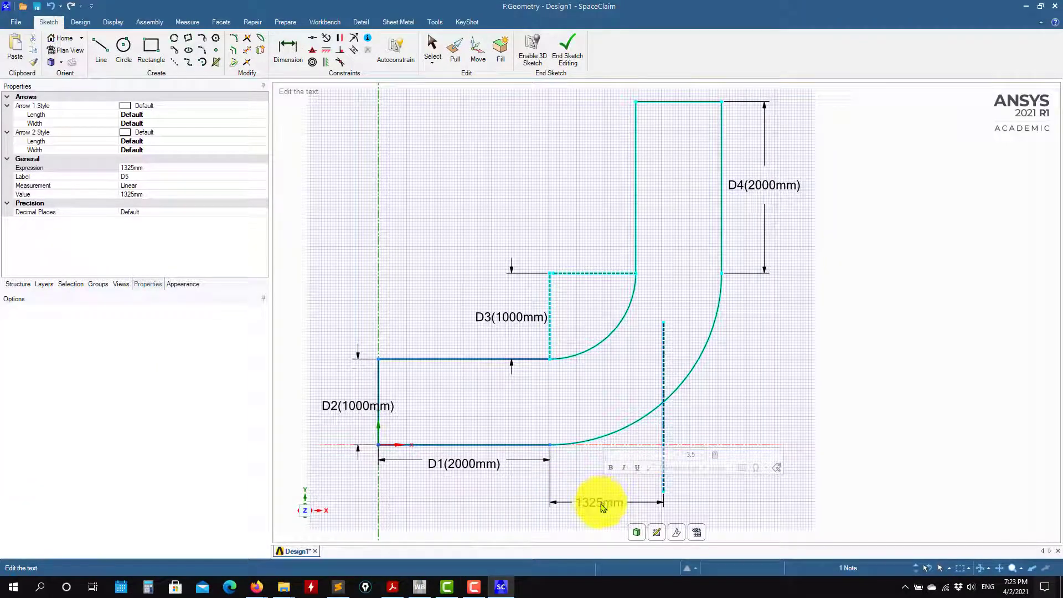
key(Return)
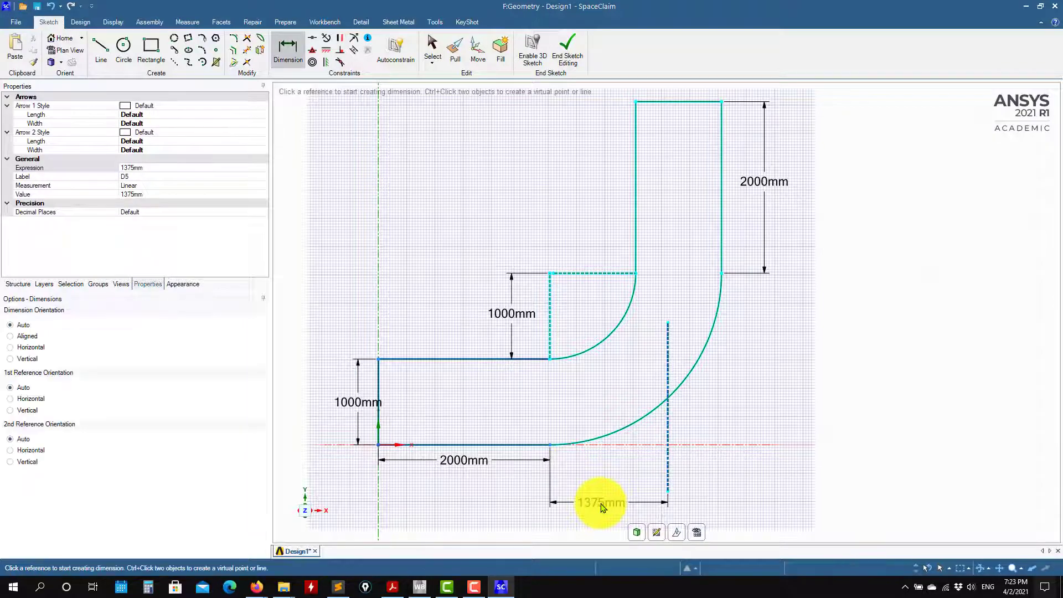
Draw a rectangle about 460 mm wide and 1277 mm tall around the construction line, crossing the outer arc, for inlet 2
click(151, 50)
scroll(620, 349, down, 2)
scroll(630, 362, up, 4)
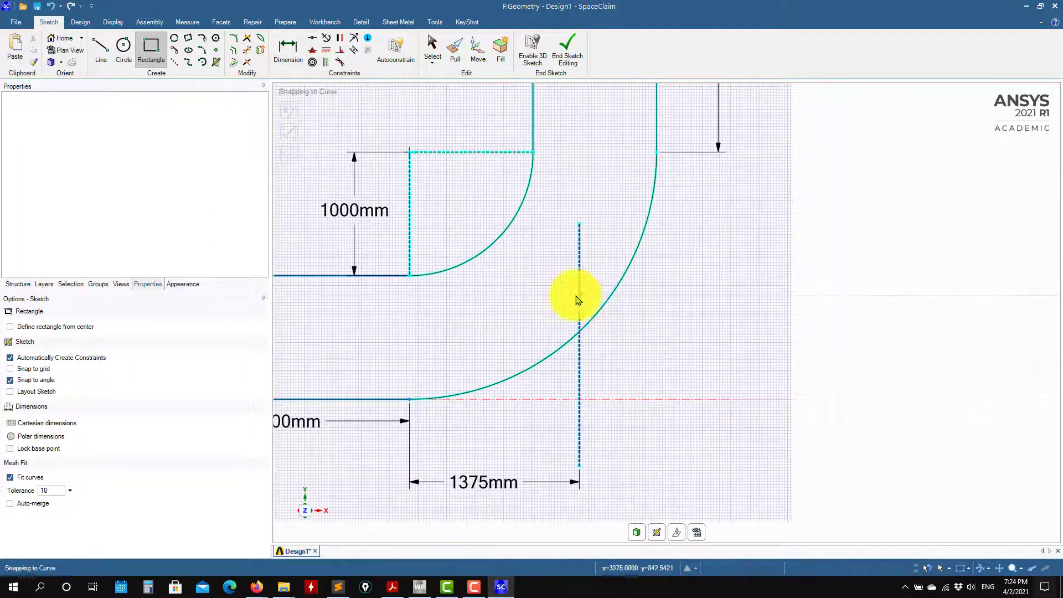
click(551, 295)
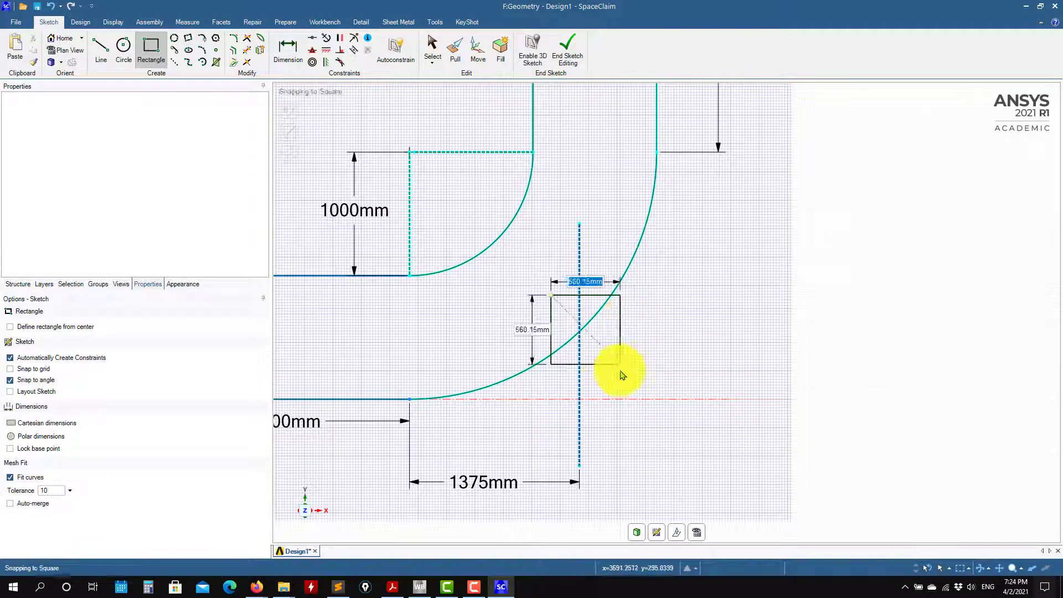
click(608, 453)
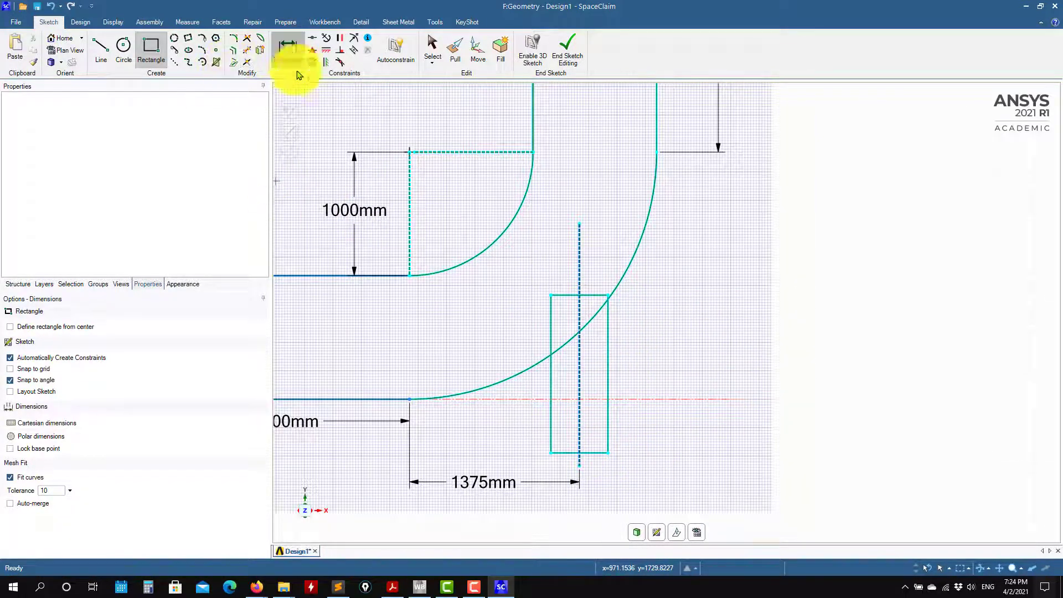
Dimension the distance between the inlet 2 rectangle's left edge and the construction line as 125 mm
click(289, 53)
click(578, 440)
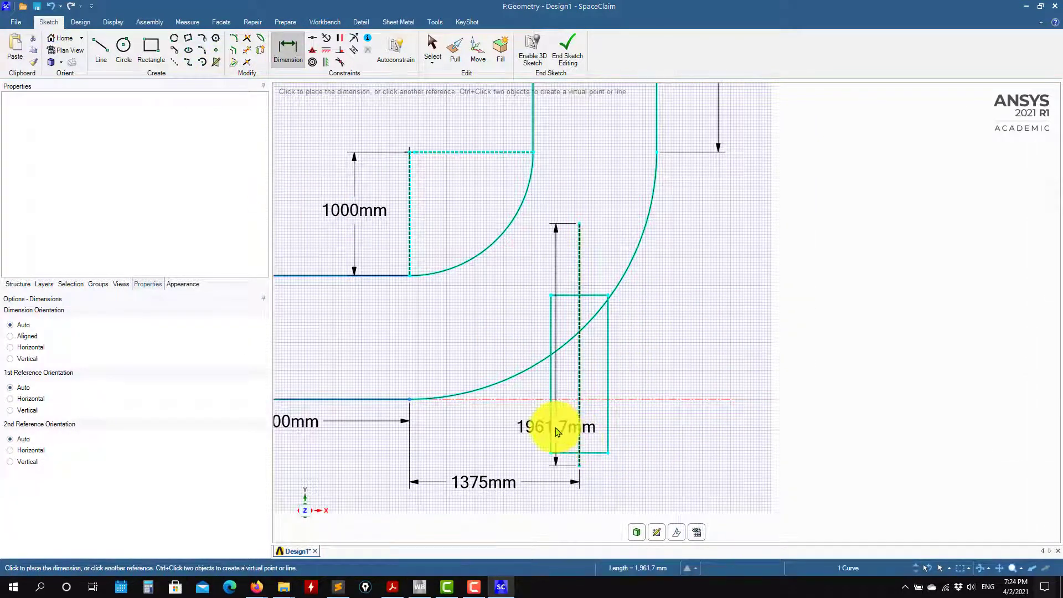
click(552, 432)
scroll(541, 517, down, 3)
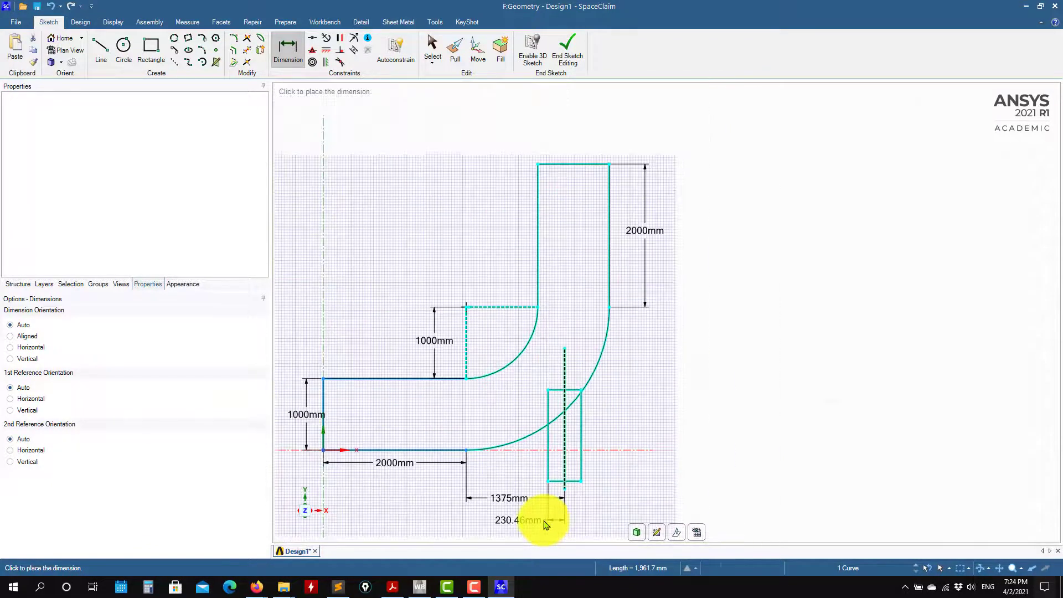
click(535, 473)
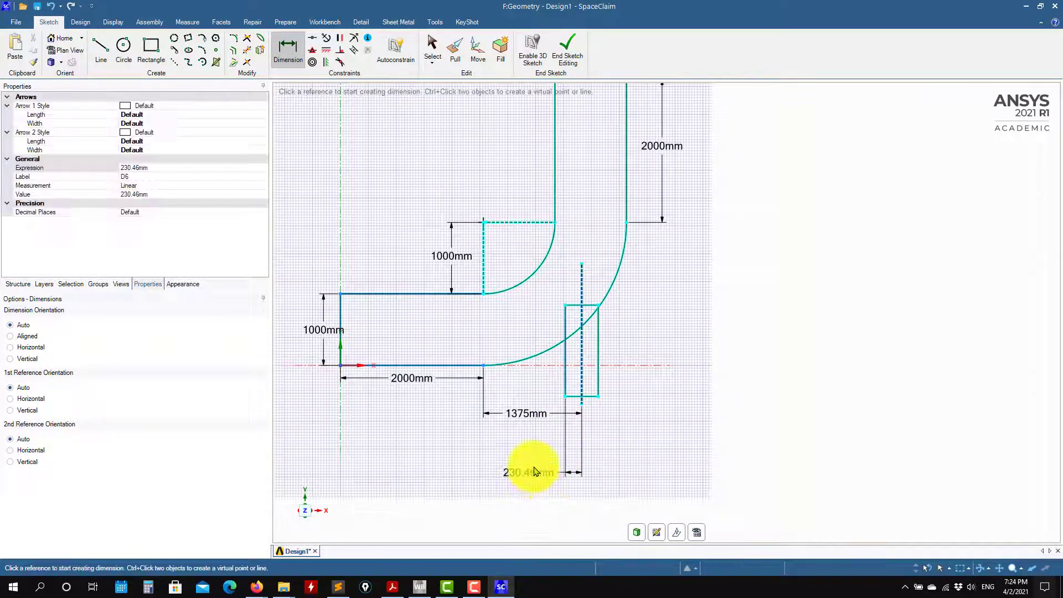
click(533, 475)
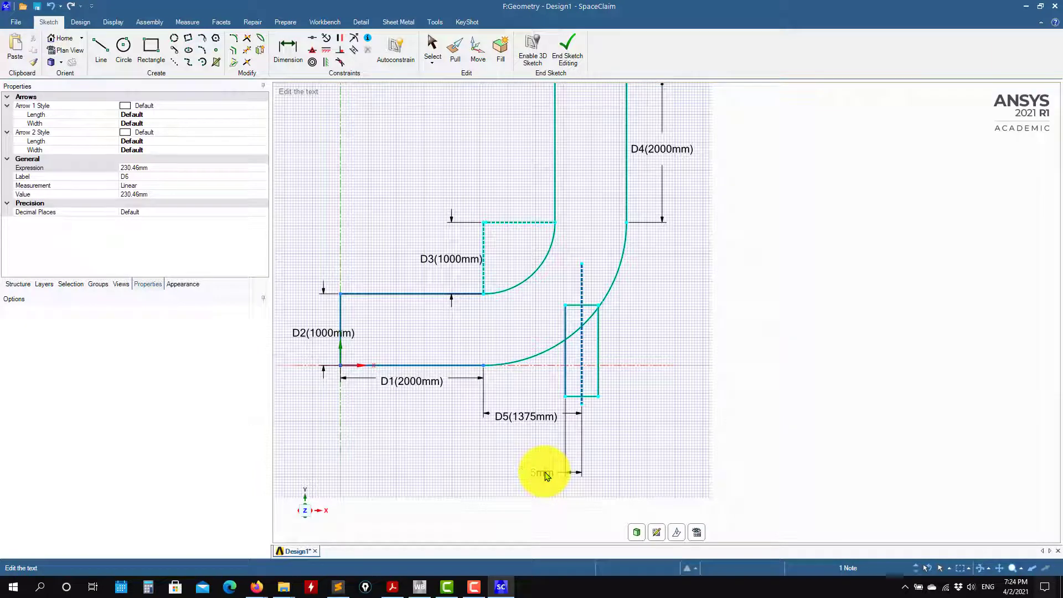
key(Return)
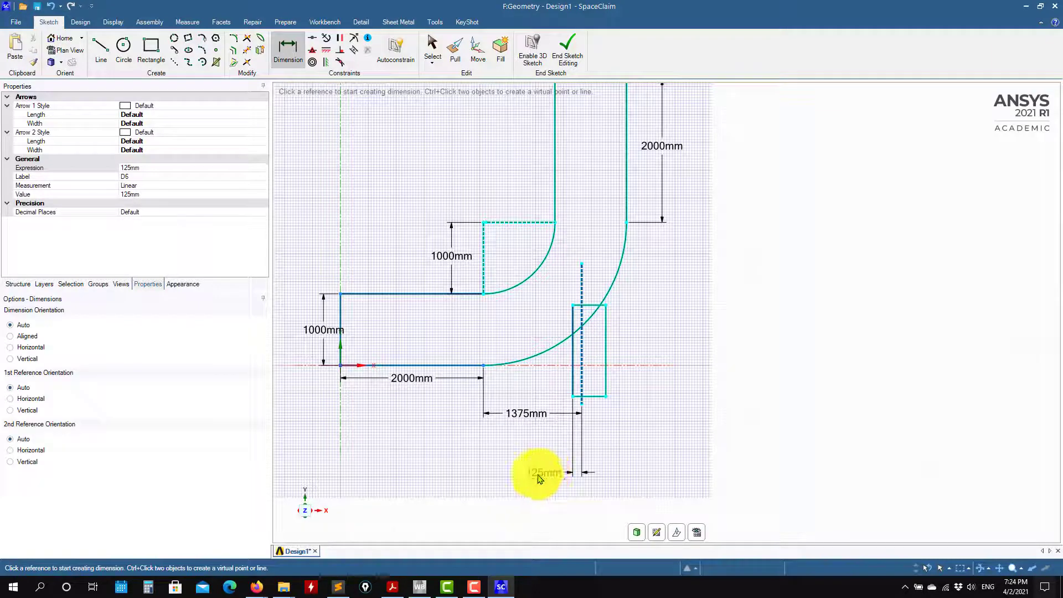
Check the problem definition PDF, then dimension the inlet 2 rectangle's width between its vertical edges as 250 mm
click(392, 587)
click(392, 587)
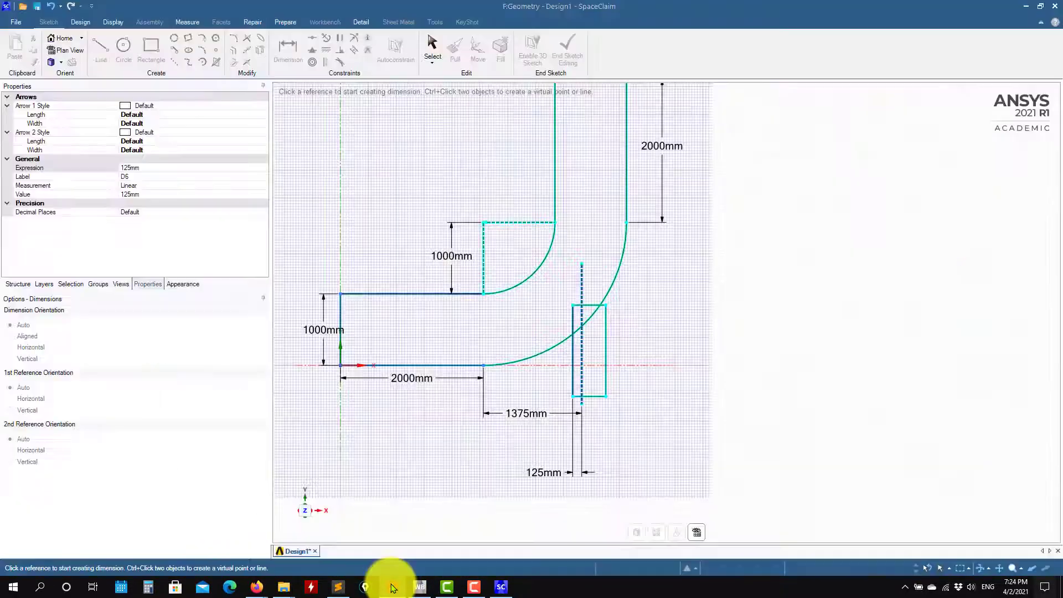
scroll(637, 399, up, 5)
click(516, 297)
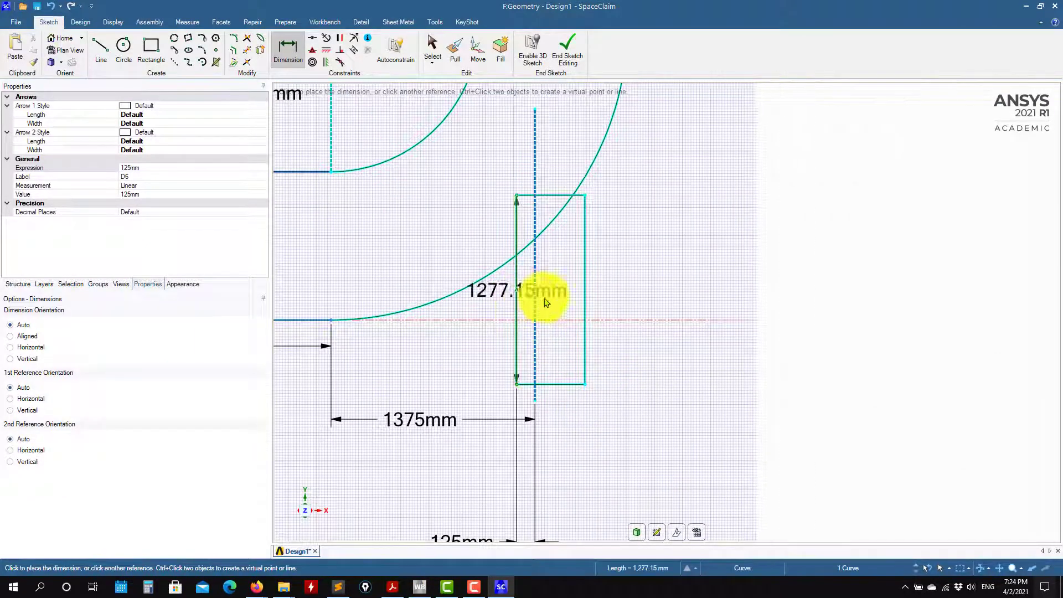
click(585, 302)
click(662, 314)
text(2)
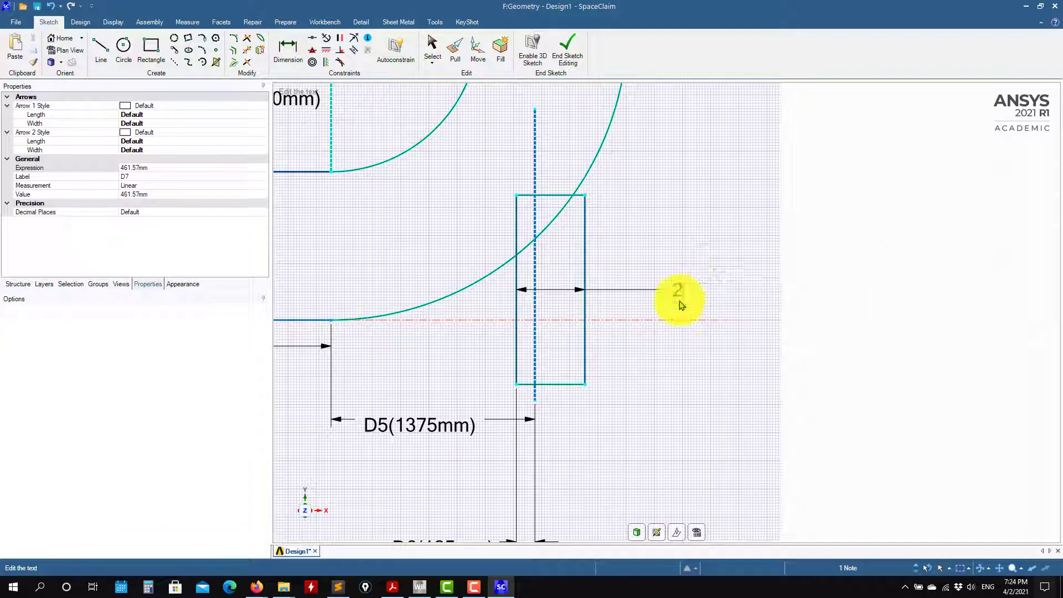
key(Return)
Check the inlet 2 height in the PDF, then dimension the vertical distance from the outer arc's upper endpoint to the rectangle's bottom edge as 2250 mm
scroll(682, 311, down, 2)
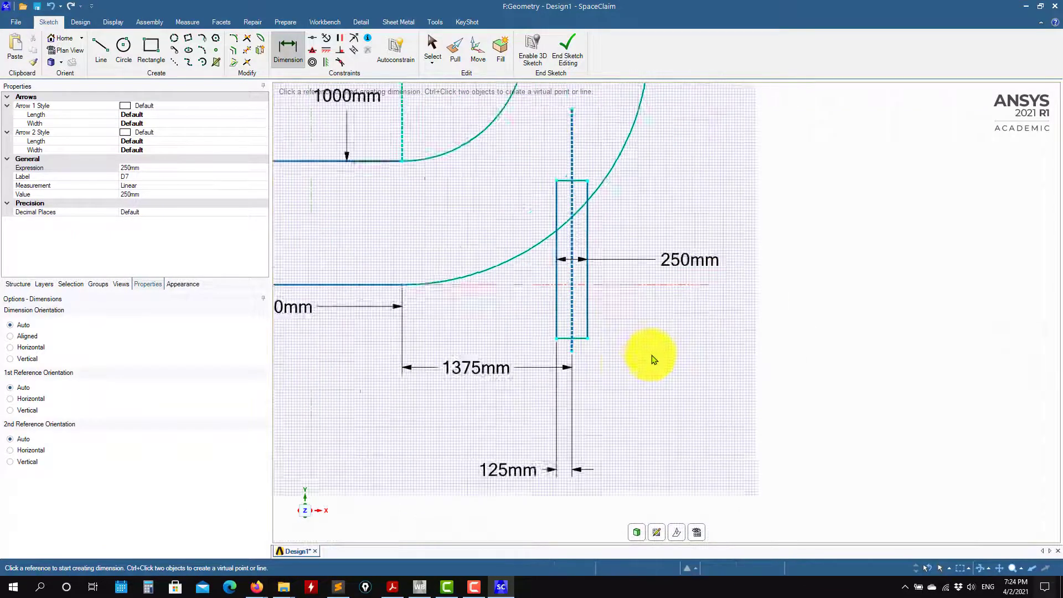
scroll(653, 356, up, 2)
click(392, 587)
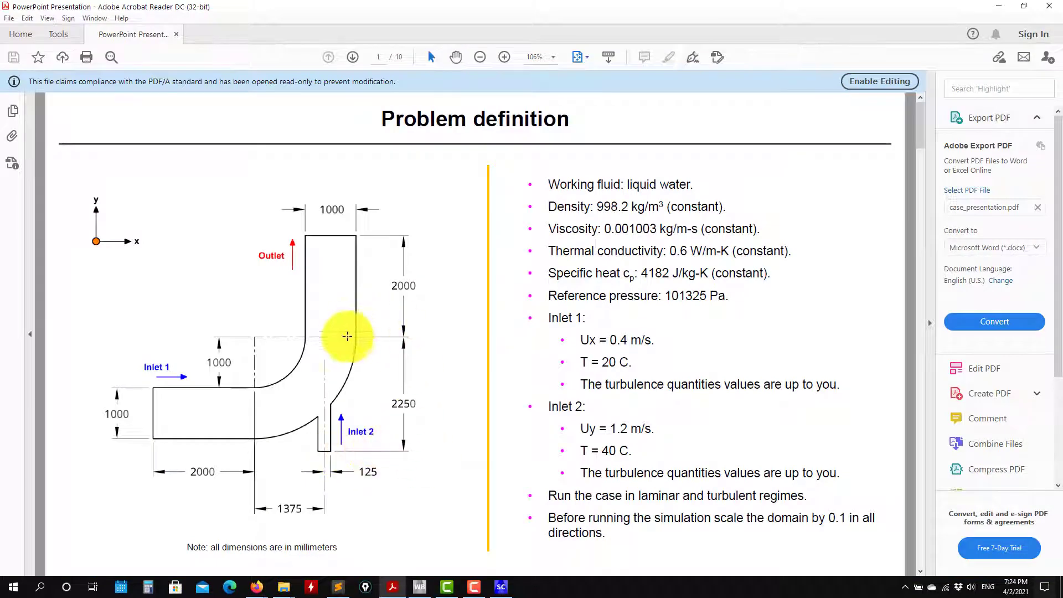
click(999, 6)
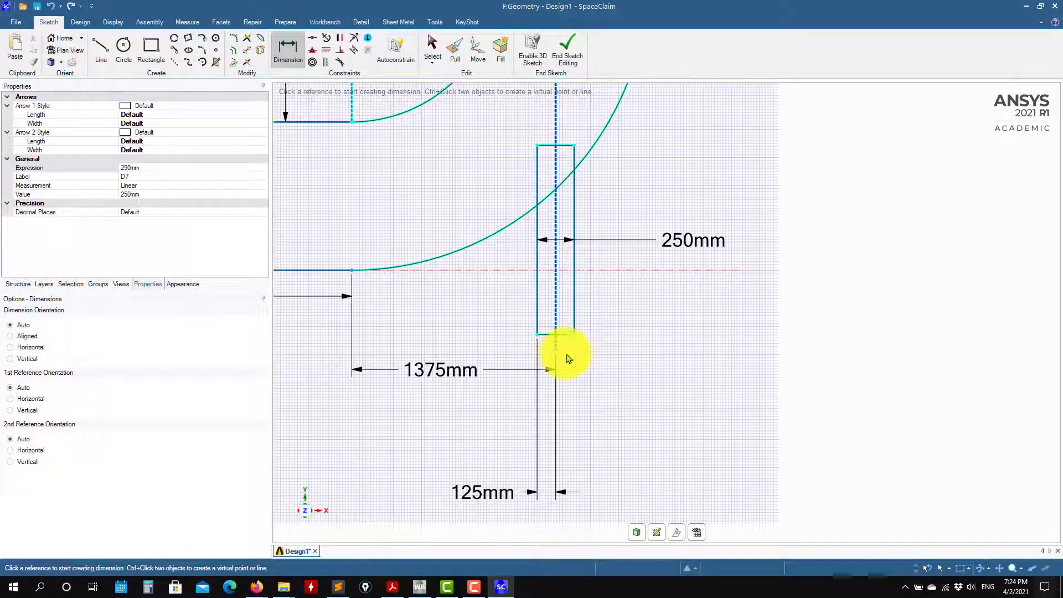
click(568, 326)
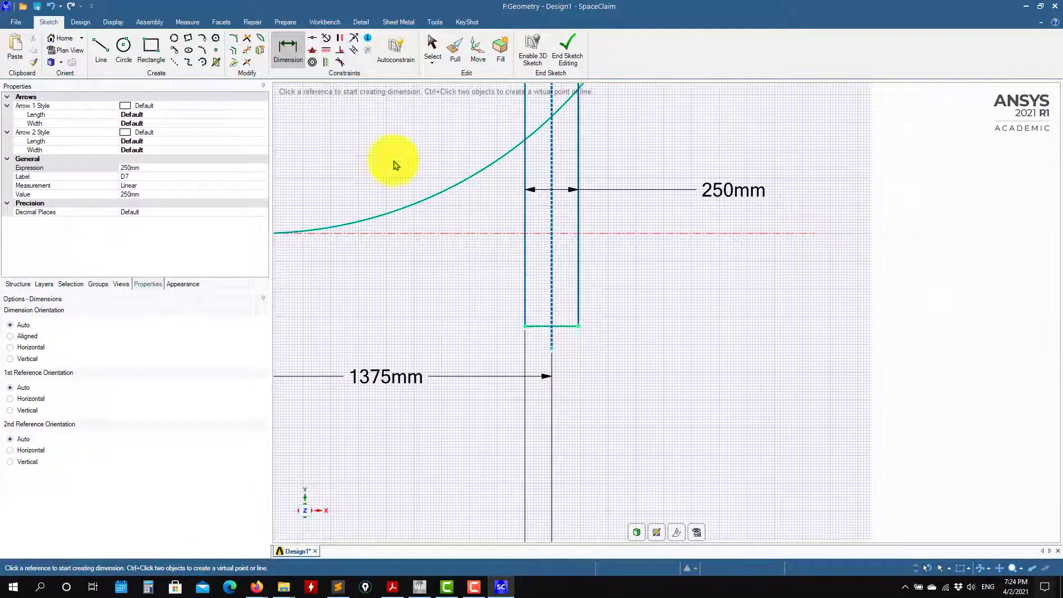
shift+middle_drag(666, 221, 607, 373)
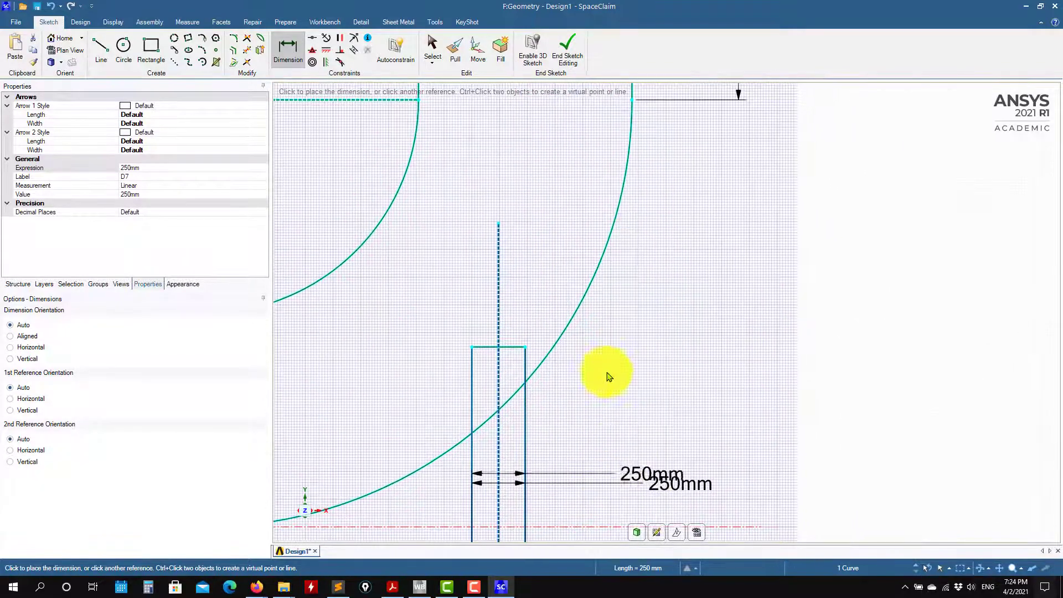
scroll(643, 154, down, 3)
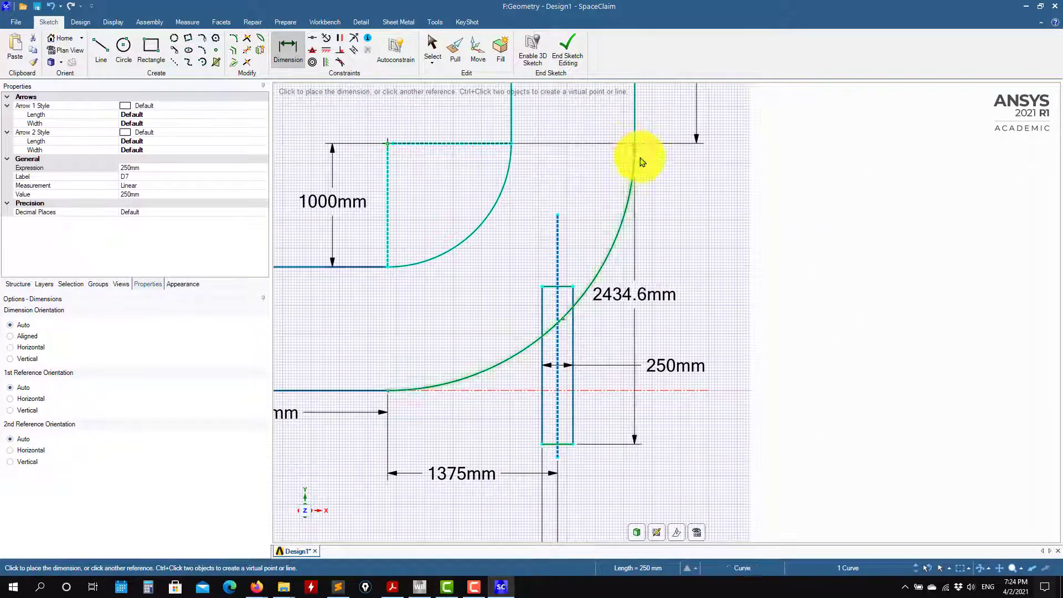
click(636, 146)
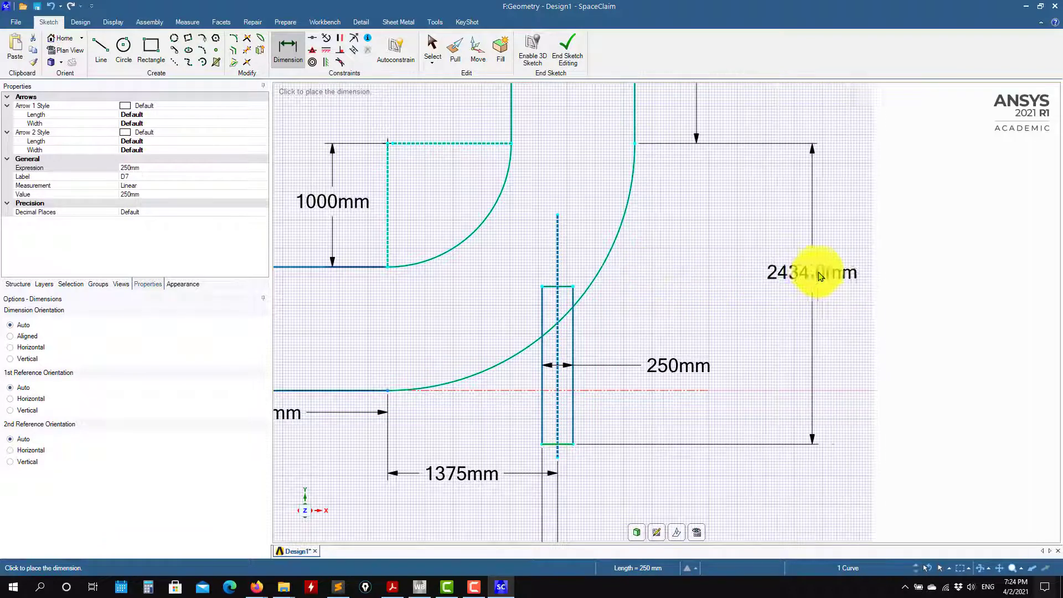
click(803, 275)
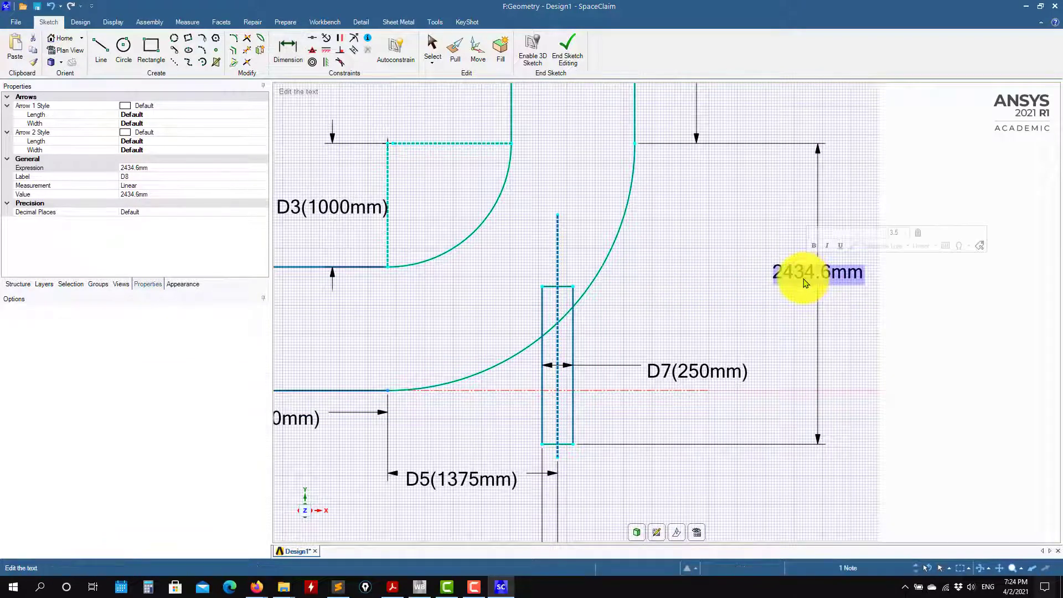
text(2250)
key(Return)
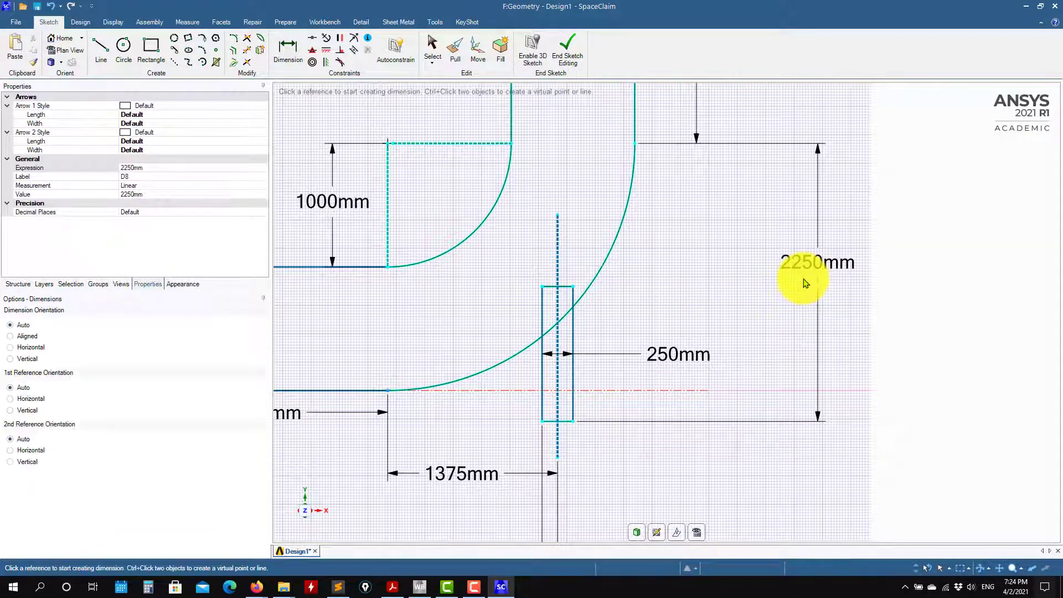
Check the dimensions in the problem definition PDF, then trim the inlet 2 rectangle inside the elbow and the outer arc segment between its vertical edges
click(390, 590)
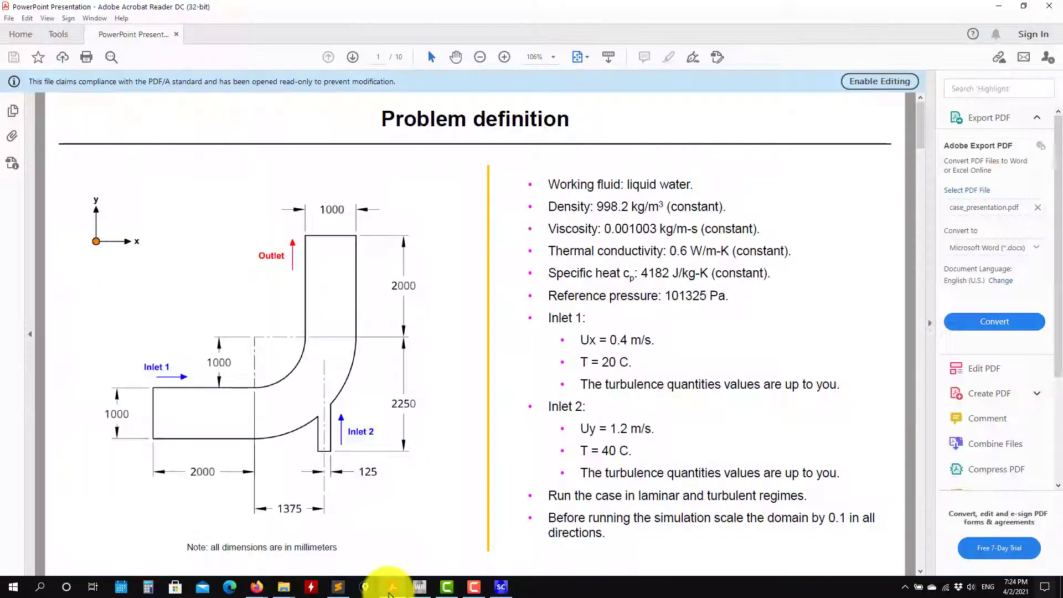
click(389, 590)
scroll(637, 396, down, 5)
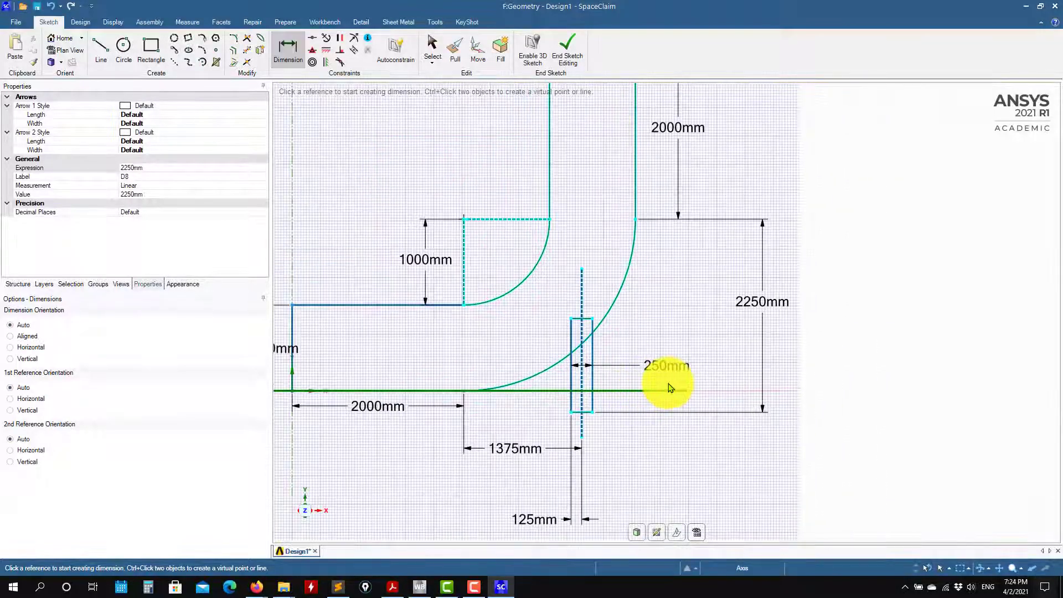
key(Escape)
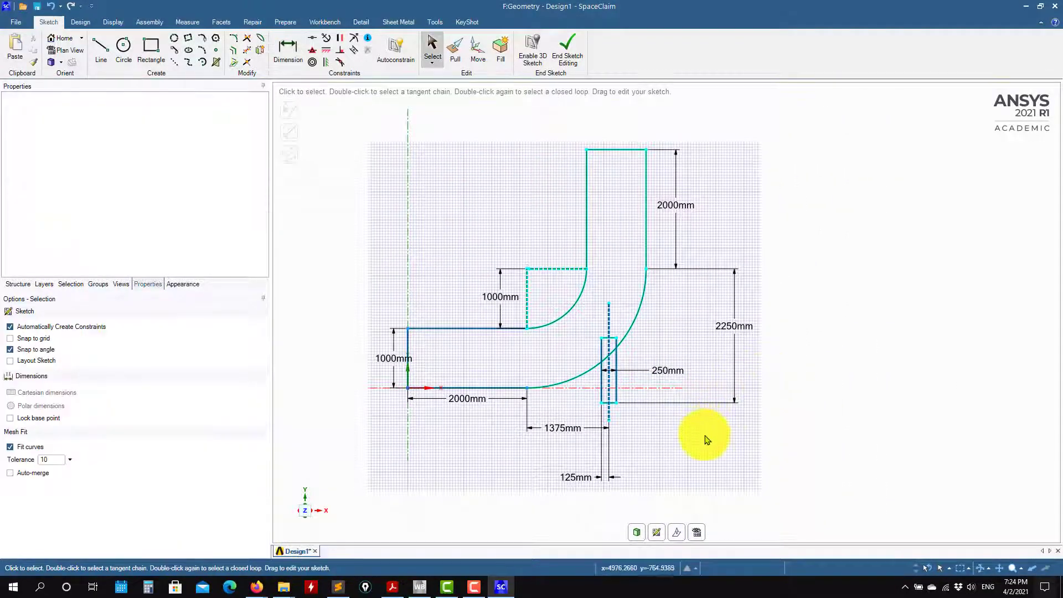
scroll(630, 386, up, 3)
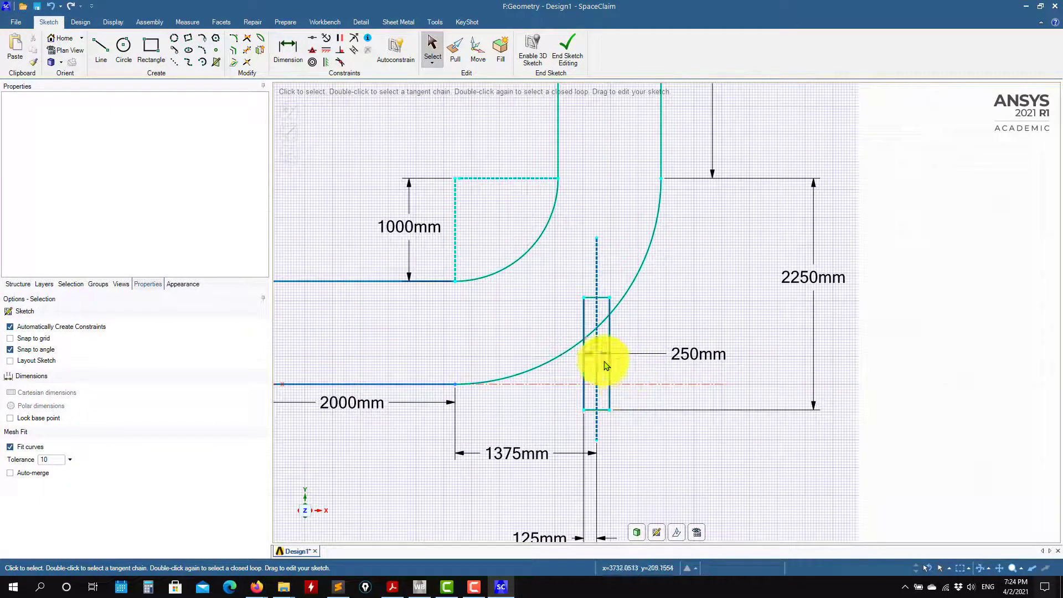
click(247, 51)
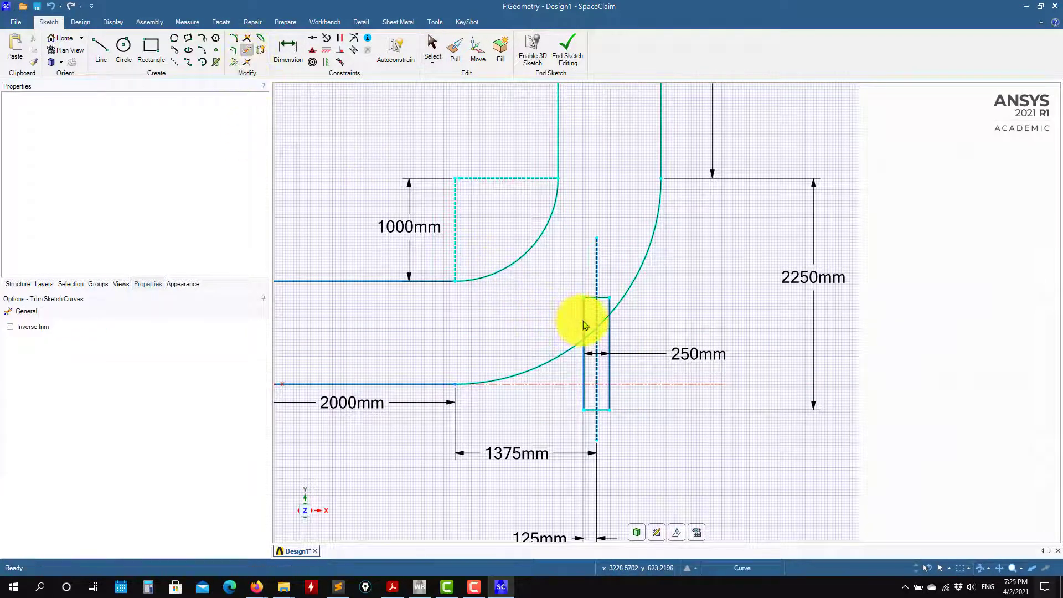
click(605, 300)
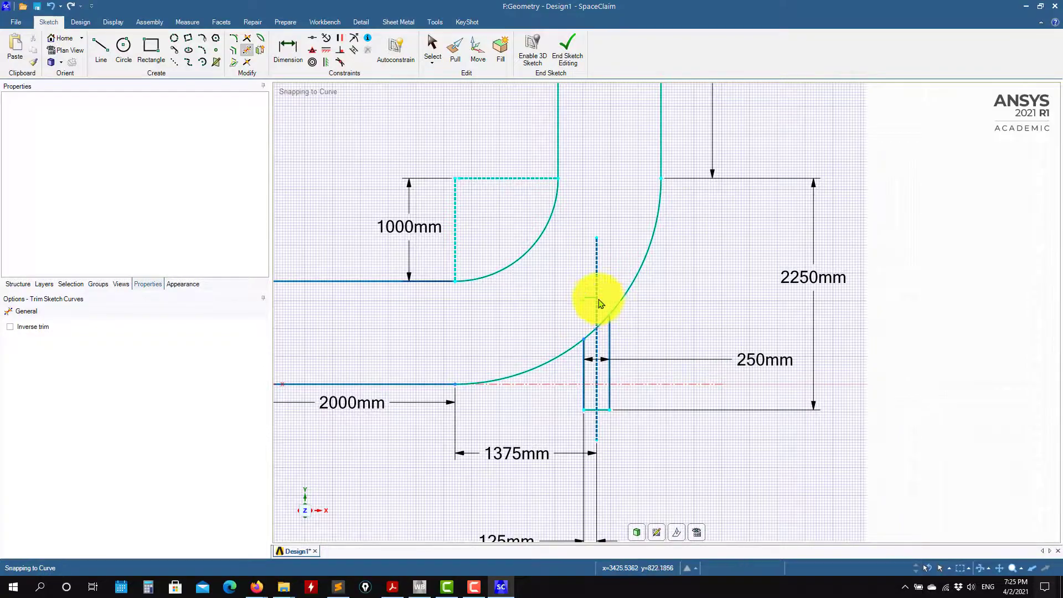
scroll(590, 310, up, 5)
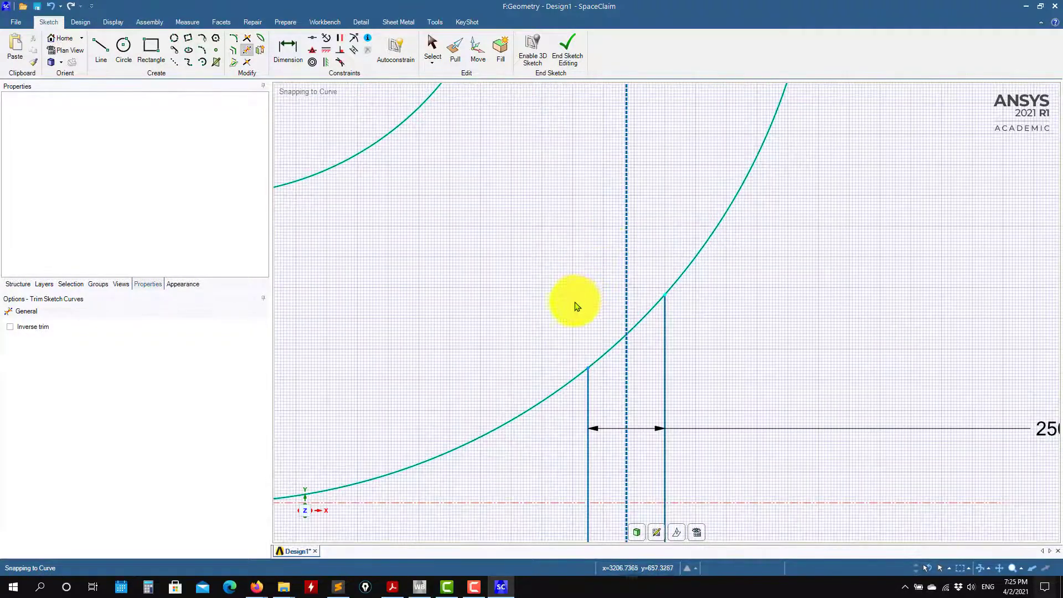
scroll(576, 306, down, 2)
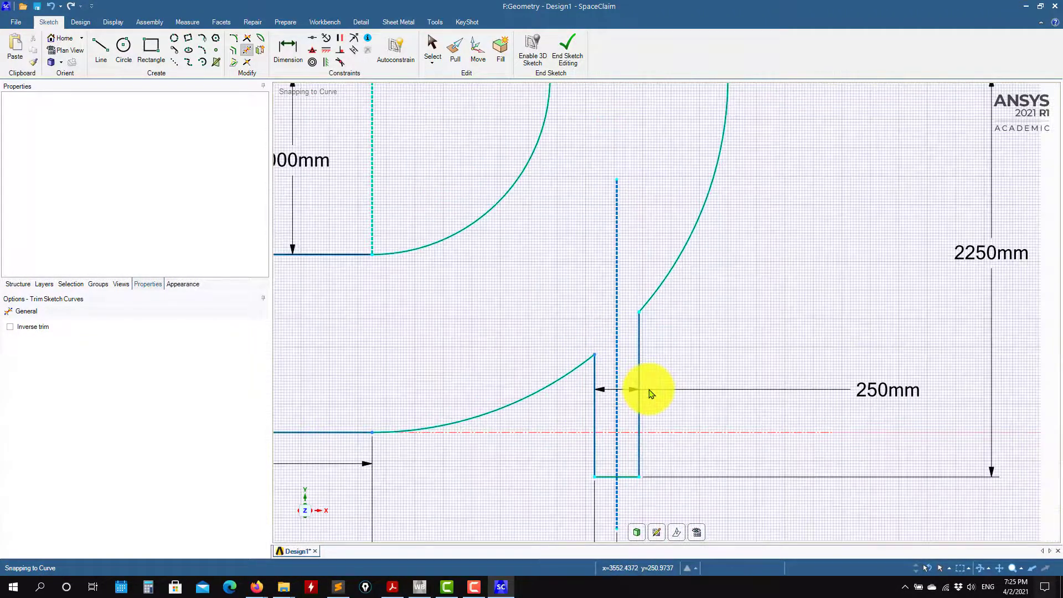
Set the dimension between the inlet 2 left edge and the construction line to 200 mm
scroll(646, 387, down, 5)
shift+middle_drag(741, 490, 664, 397)
scroll(643, 368, up, 5)
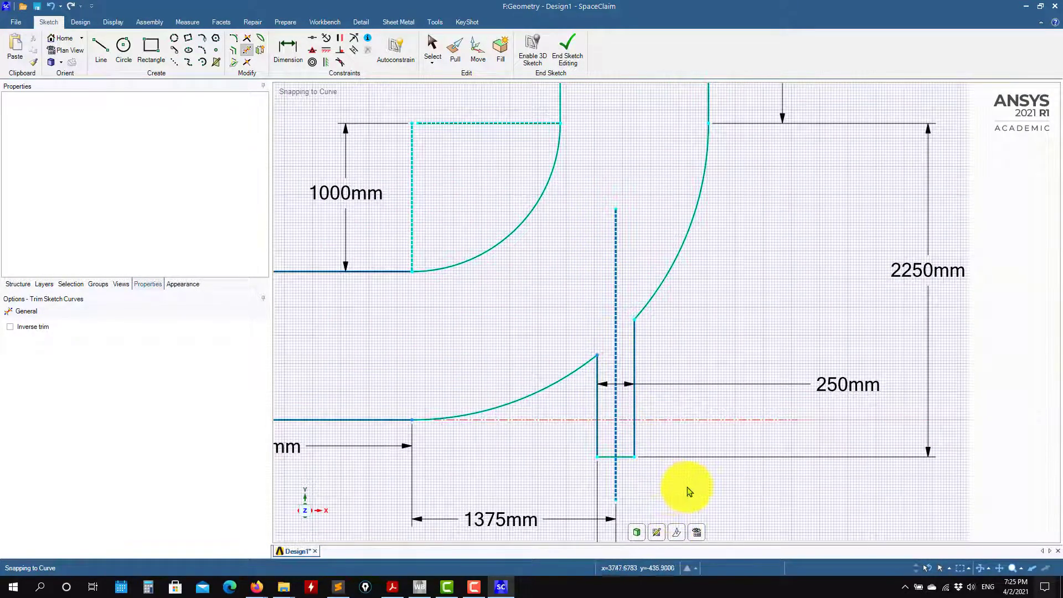
shift+middle_drag(679, 490, 676, 235)
scroll(629, 406, down, 2)
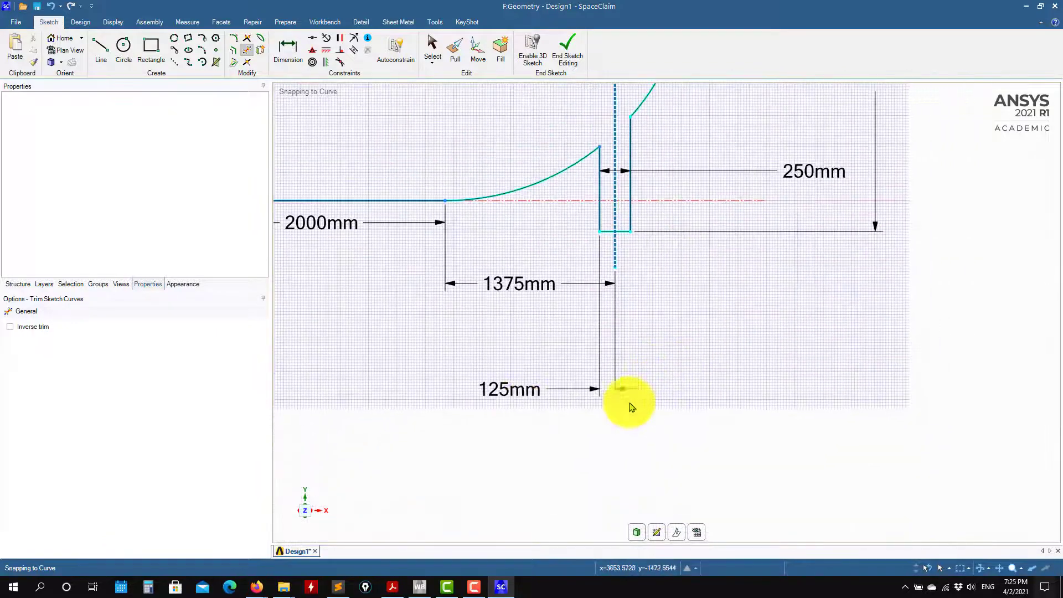
double_click(501, 389)
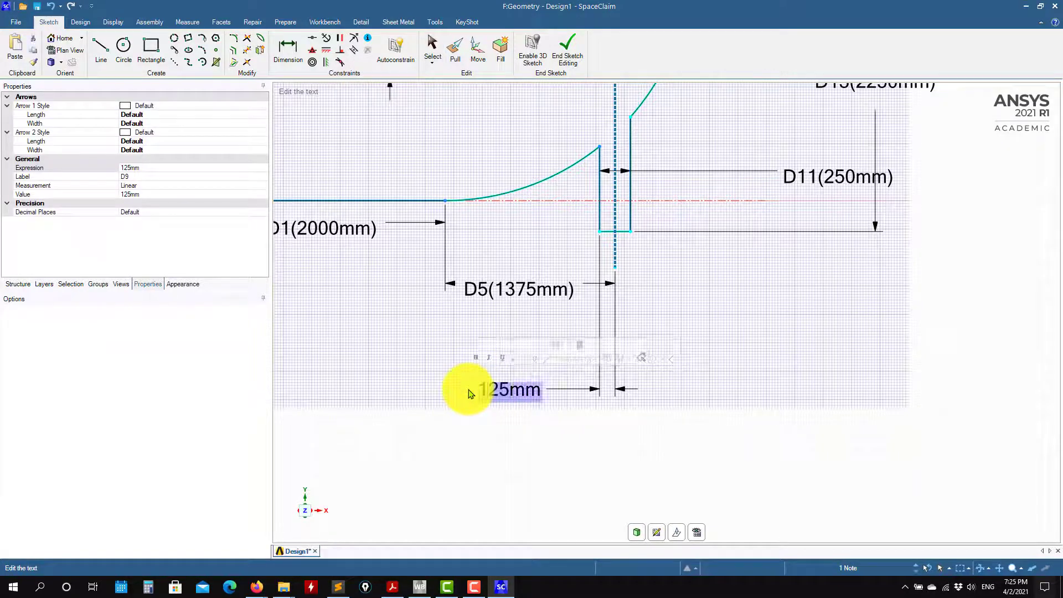
key(Left)
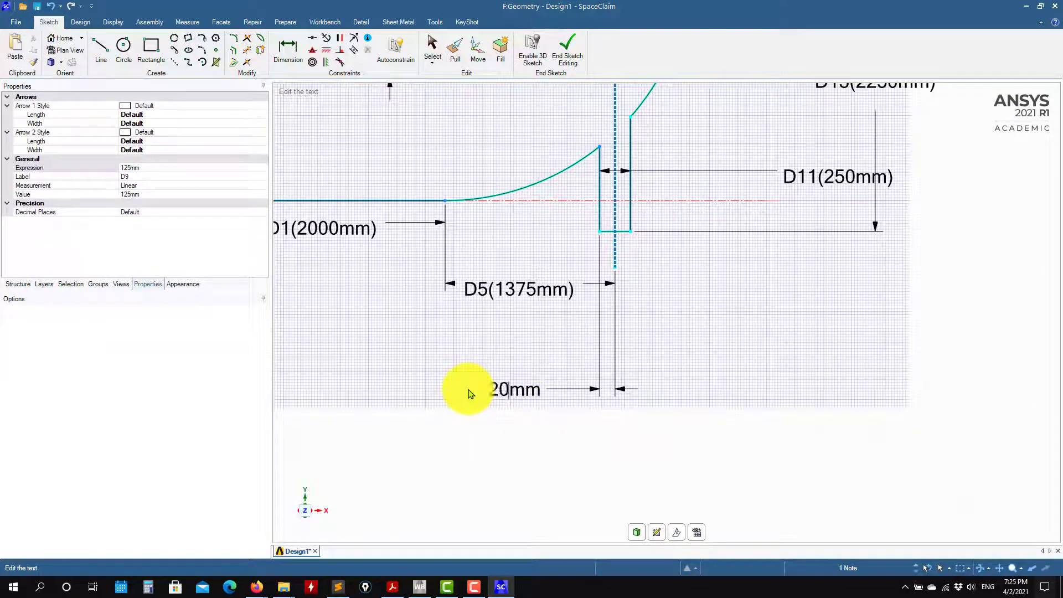
key(Return)
scroll(532, 343, down, 3)
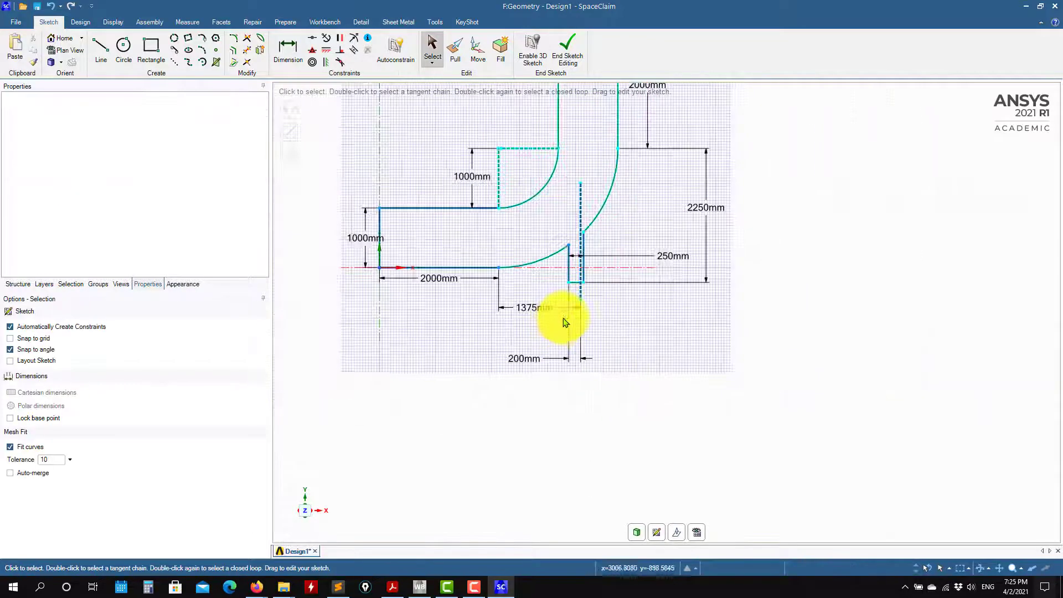
scroll(587, 288, up, 5)
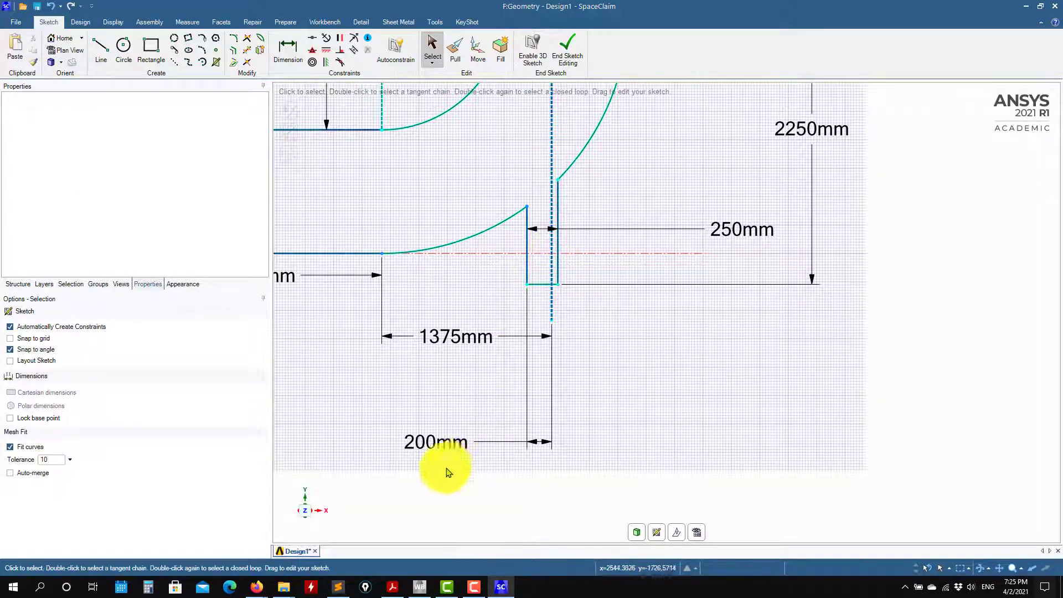
Set the distance between the inlet 2 left edge and the construction line back to 125 mm
click(434, 455)
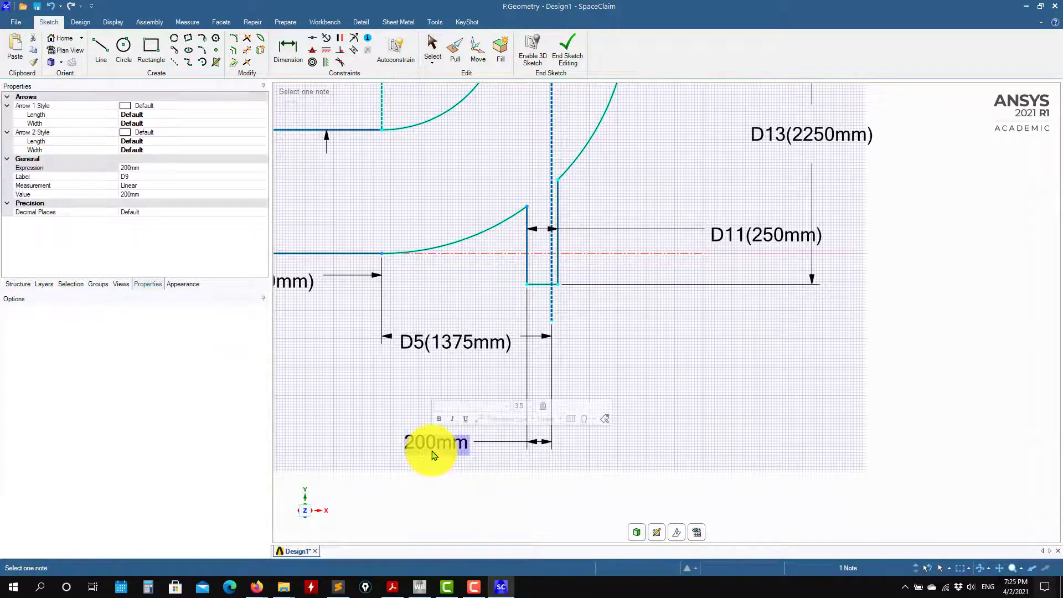
key(Delete)
text(125)
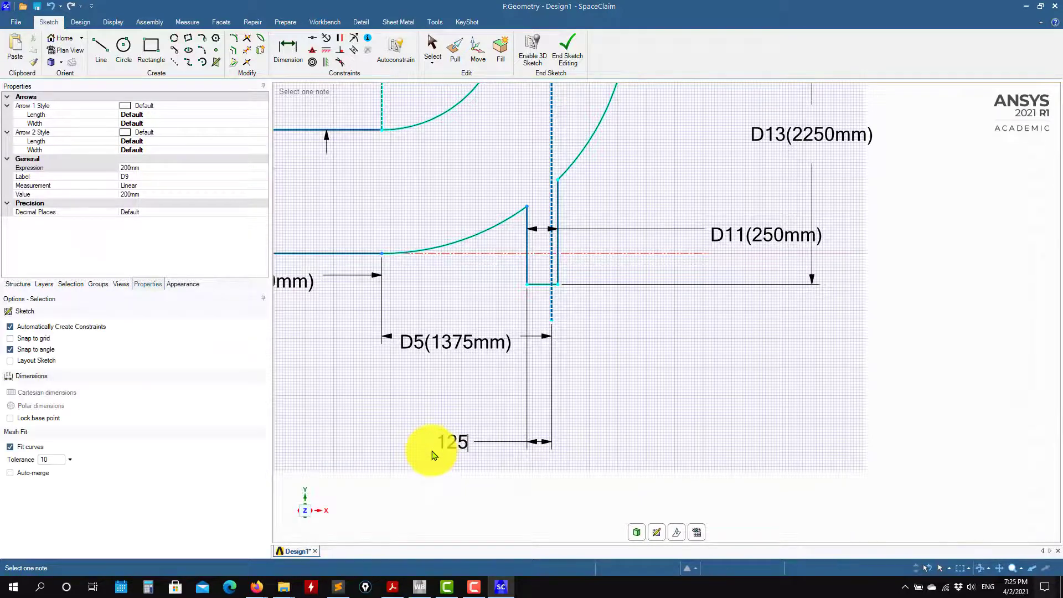
key(Escape)
key(z)
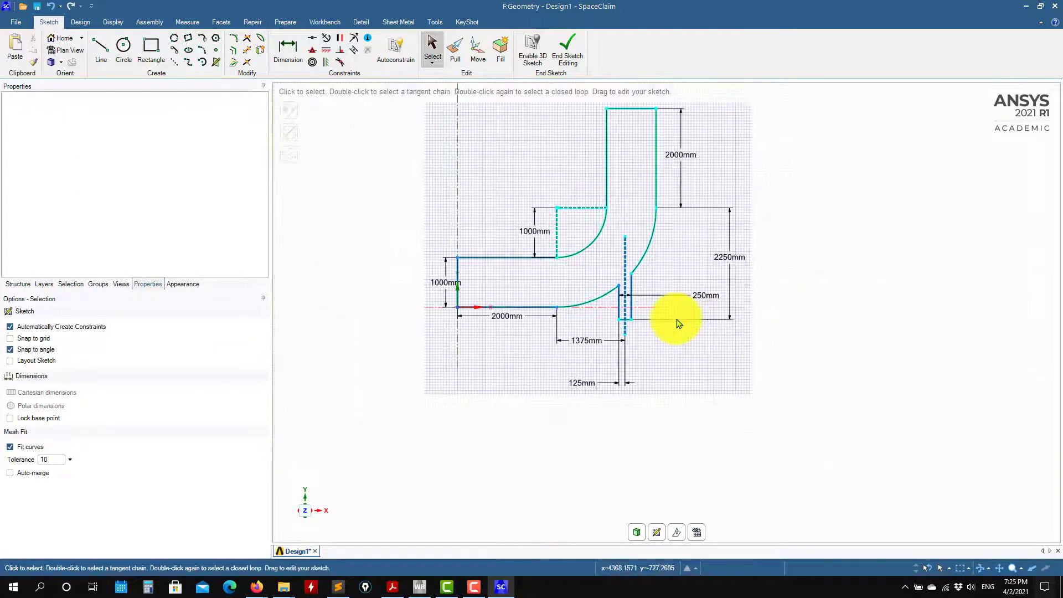
Convert the closed sketch into a surface in 3D mode and hide the Curves folder
click(635, 534)
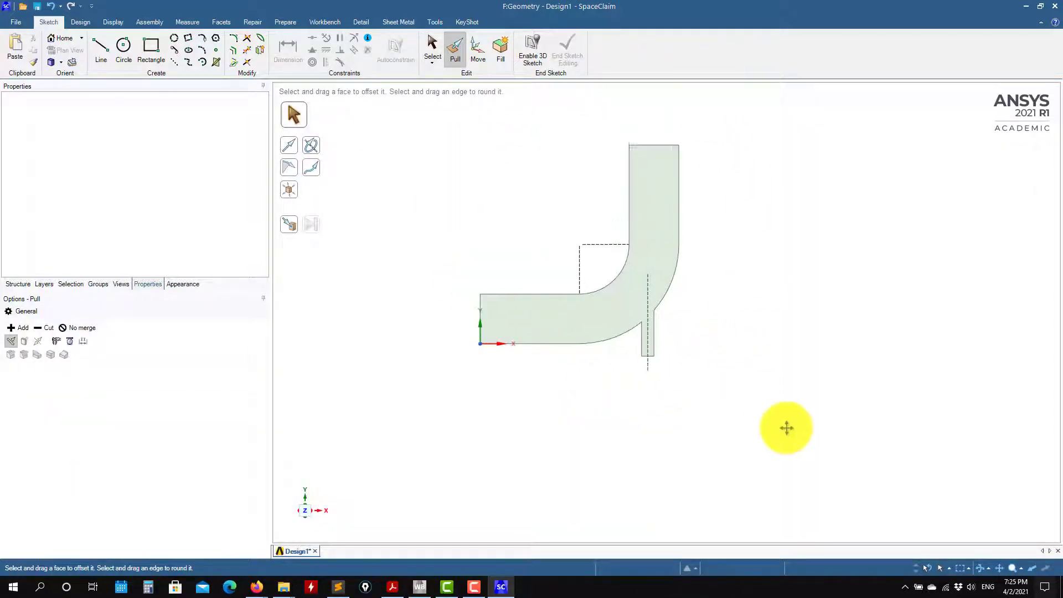
click(18, 285)
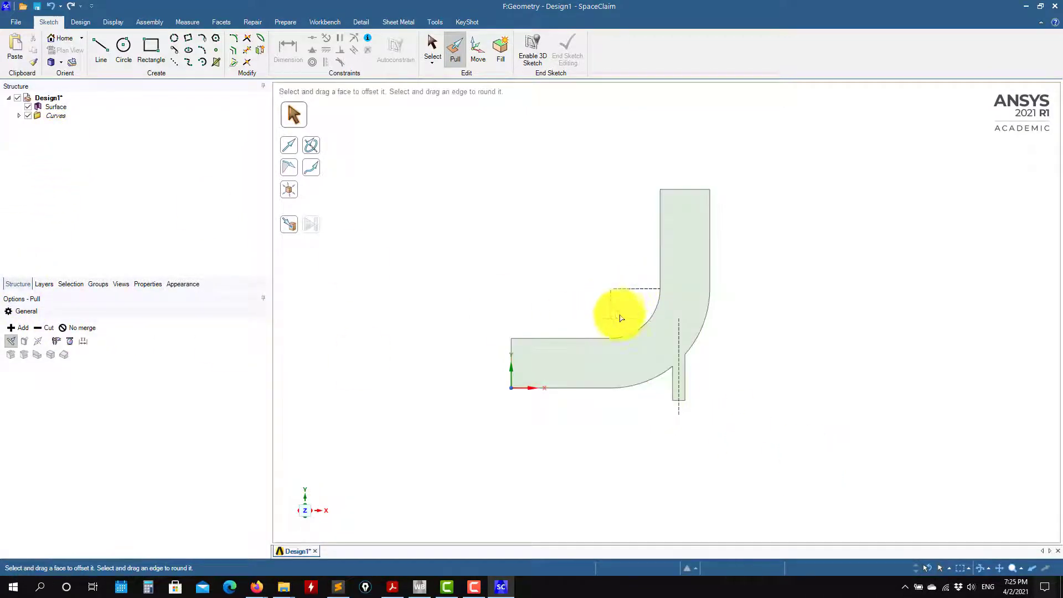
click(27, 117)
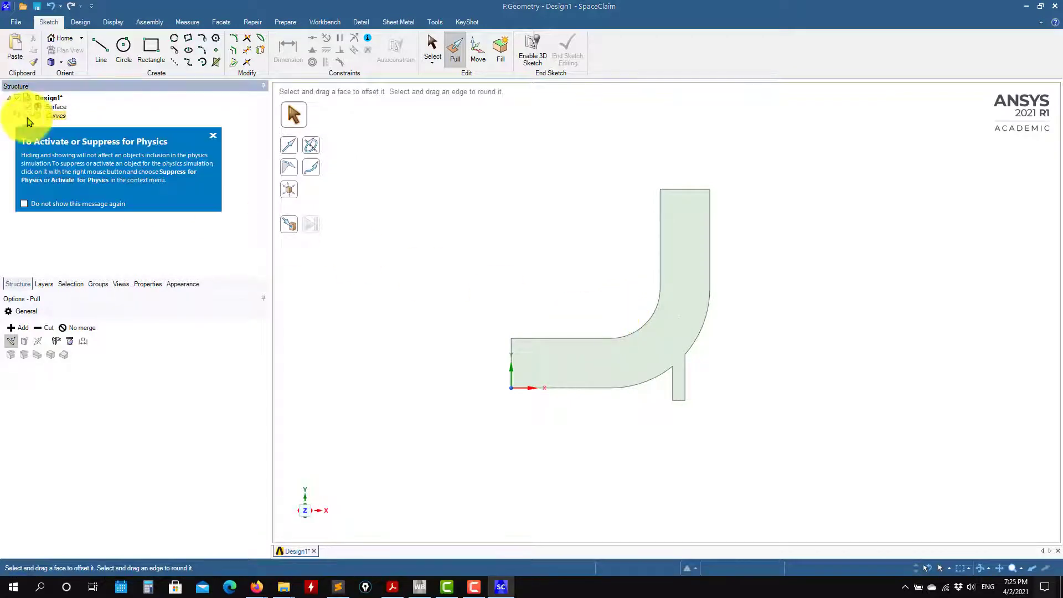
click(215, 141)
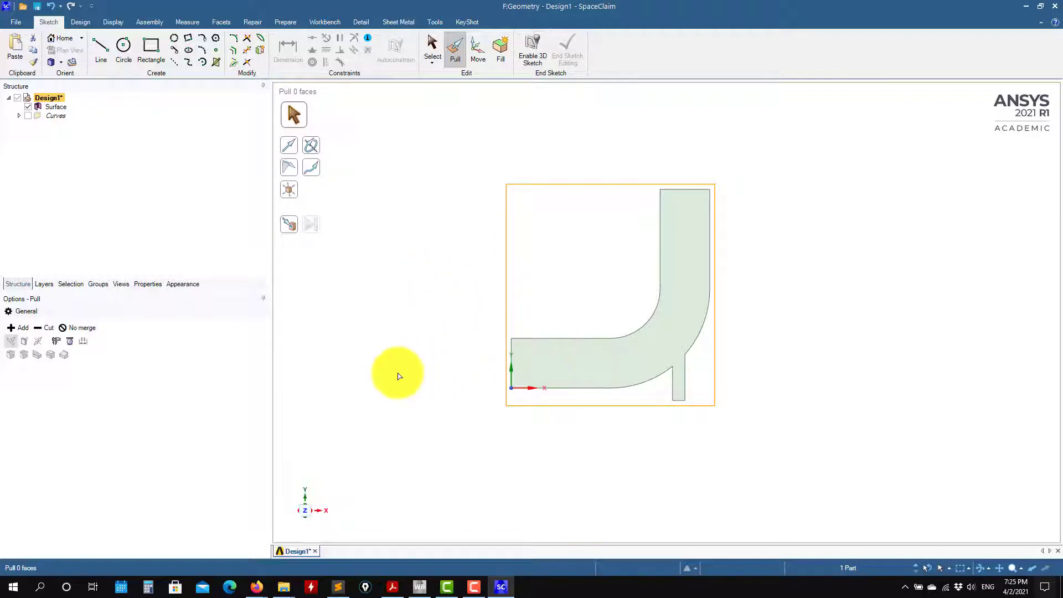
click(397, 376)
key(s)
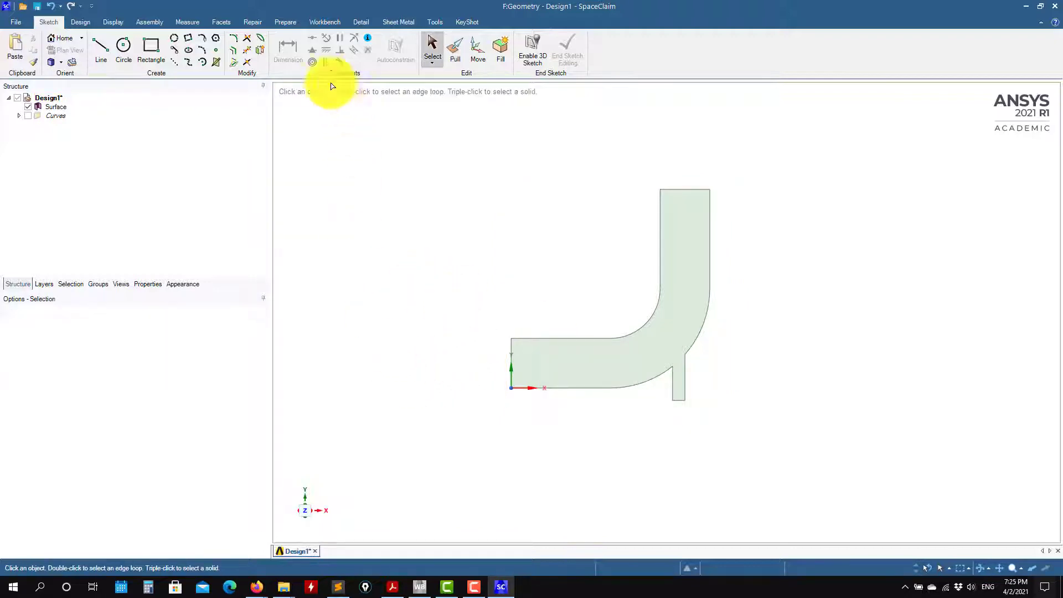
Create a named selection inlet1 from the vertical edge at the start of the horizontal pipe
shift+middle_drag(567, 273, 630, 294)
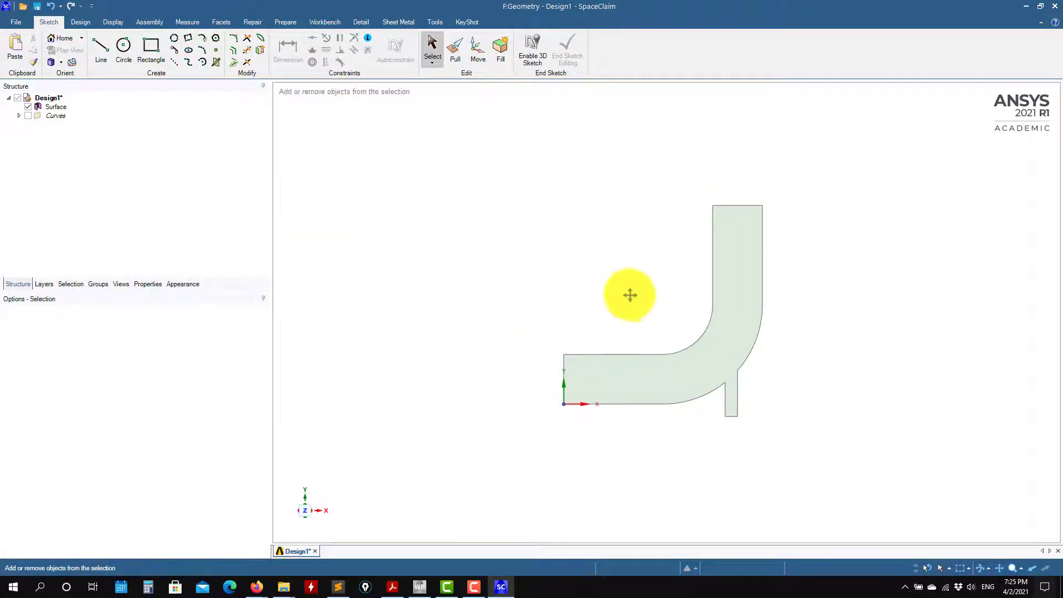
scroll(671, 336, down, 2)
scroll(652, 348, up, 4)
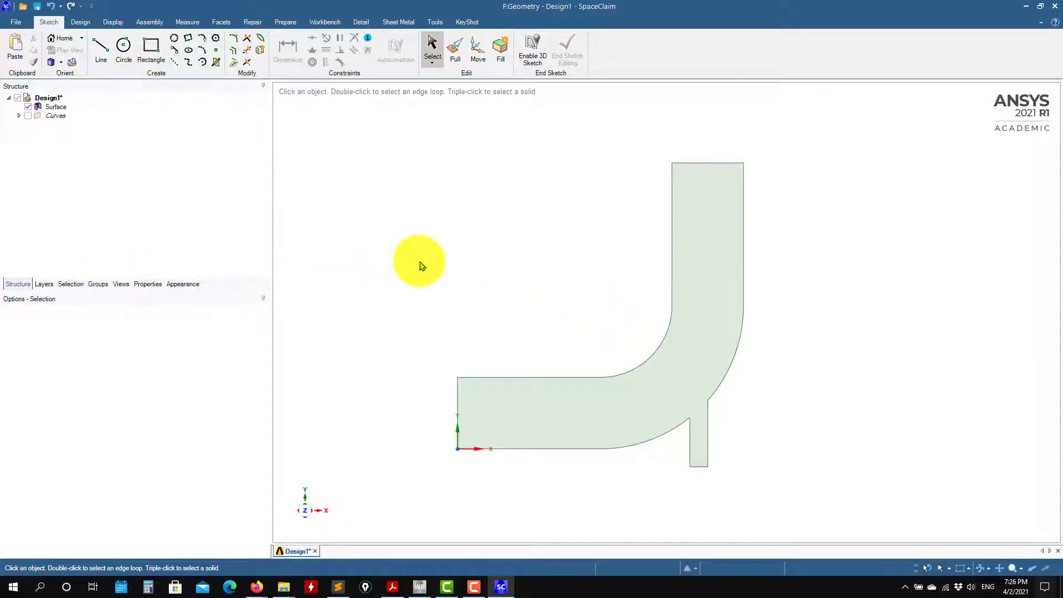
click(100, 285)
click(462, 399)
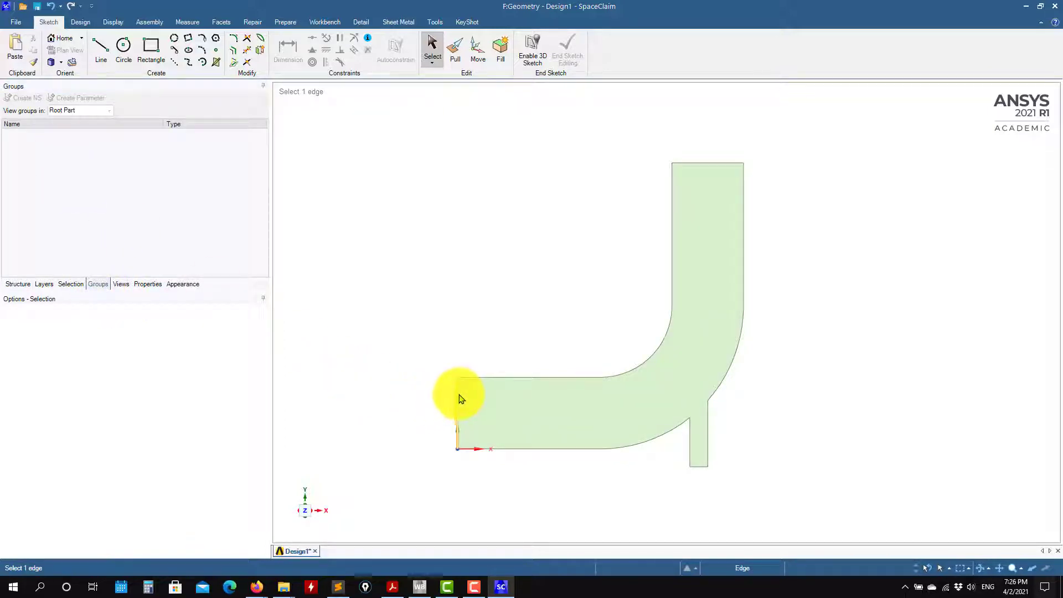
click(24, 97)
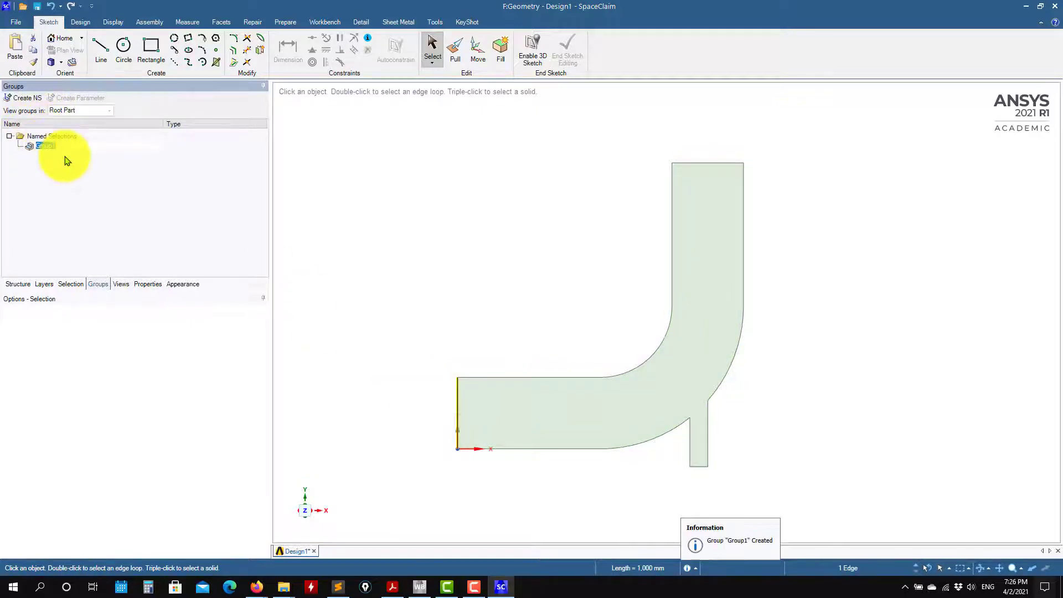
text(inlet1)
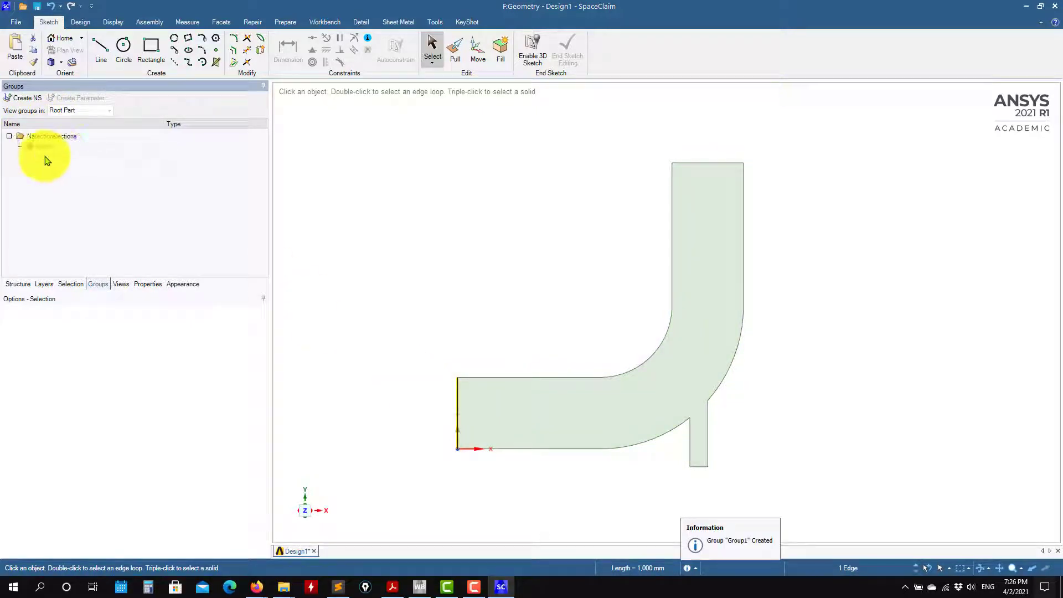
key(Return)
Create a named selection inlet2 from the bottom edge of the small vertical branch
scroll(654, 444, up, 5)
click(782, 505)
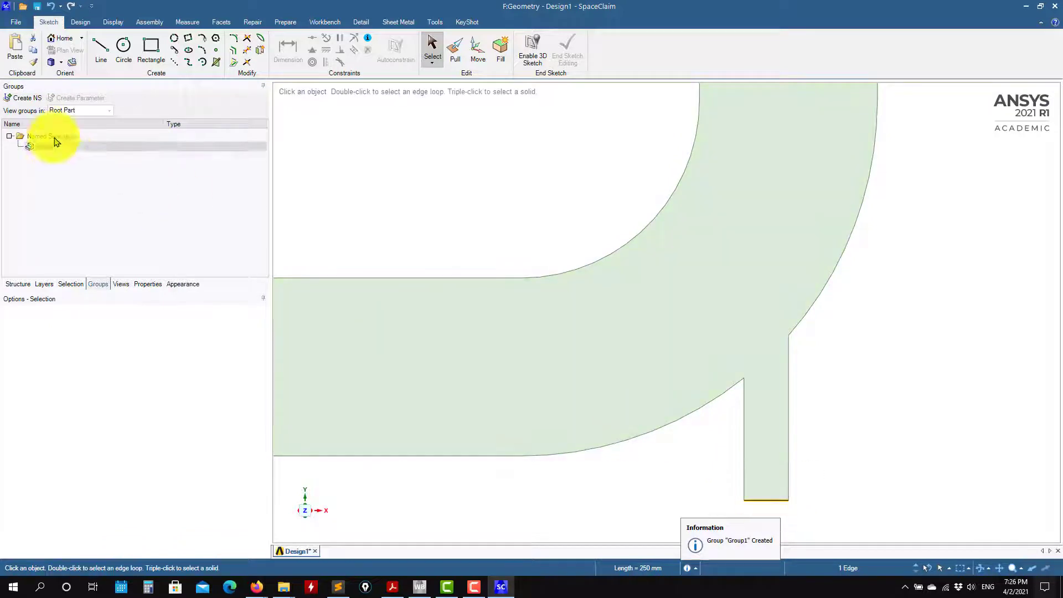
click(24, 97)
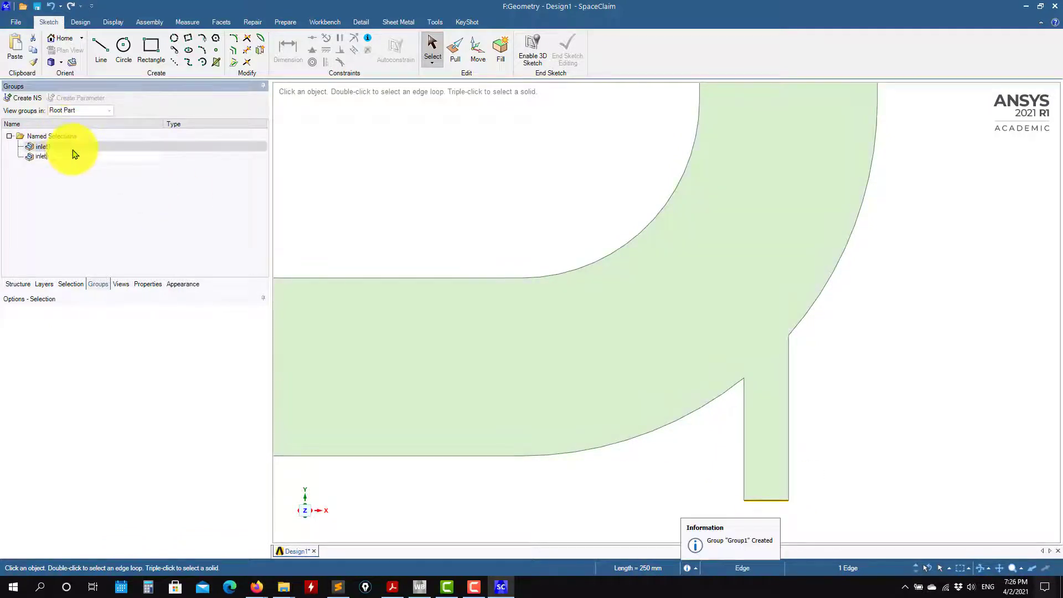
Create a named selection outlet from the top edge of the vertical pipe
scroll(416, 214, down, 4)
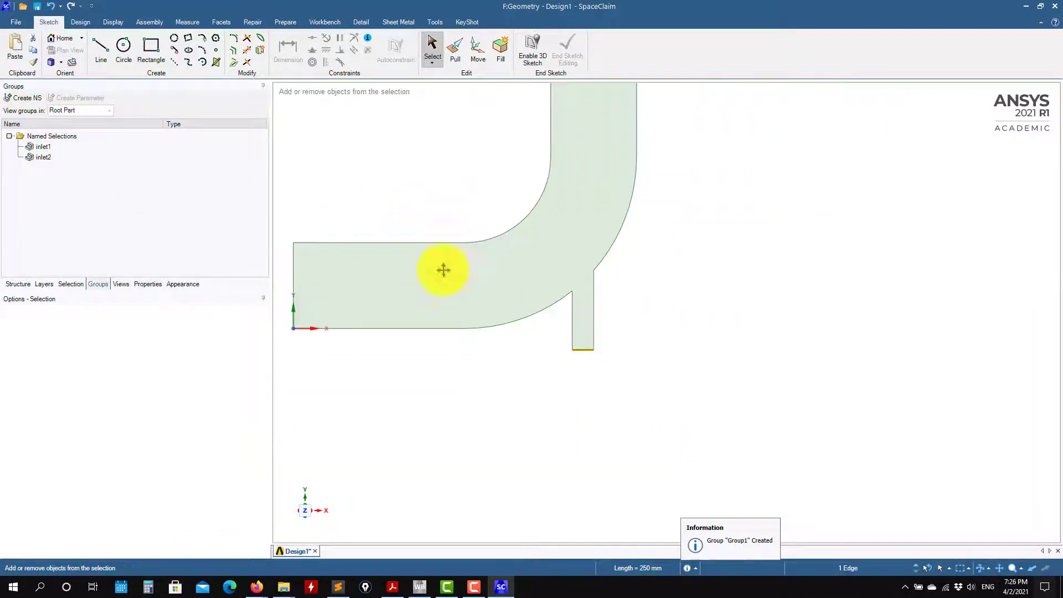
ctrl+scroll(549, 252, up, 4)
click(552, 252)
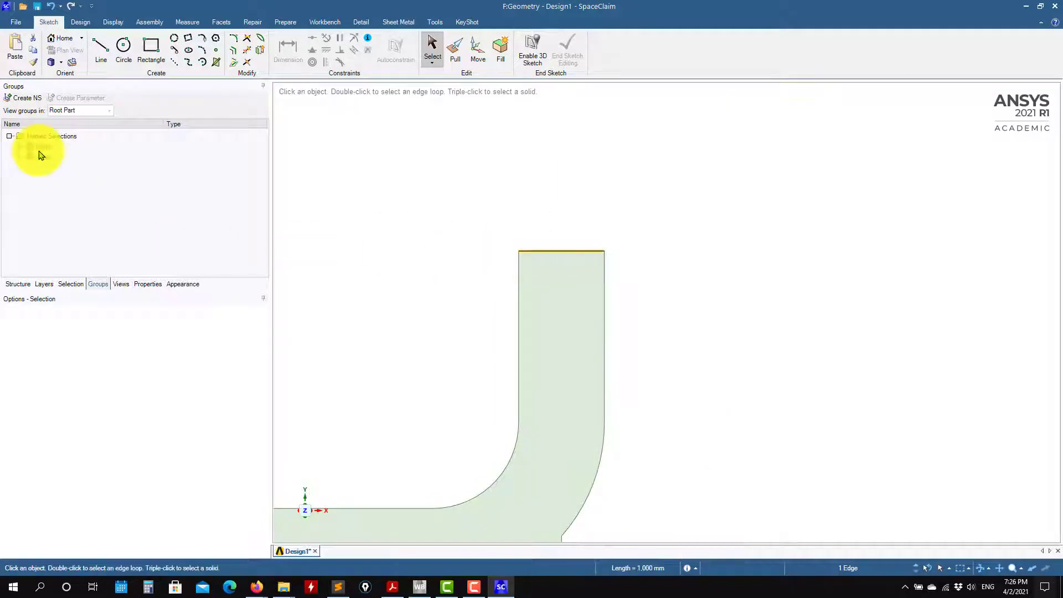
click(25, 101)
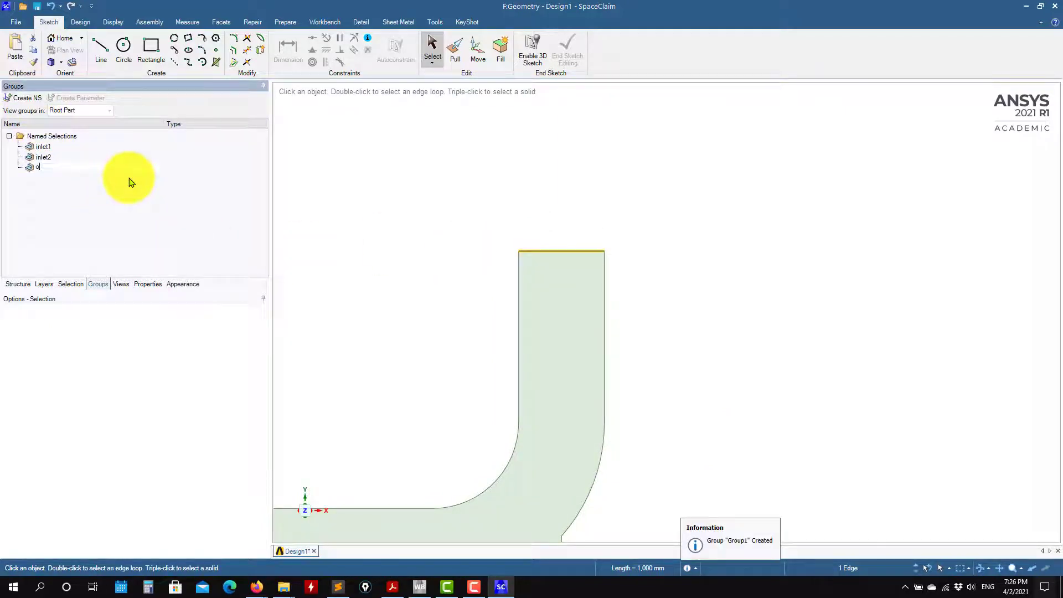
Create a named selection walls from all nine boundary edges other than the two inlets and the outlet
shift+middle_drag(459, 321, 653, 209)
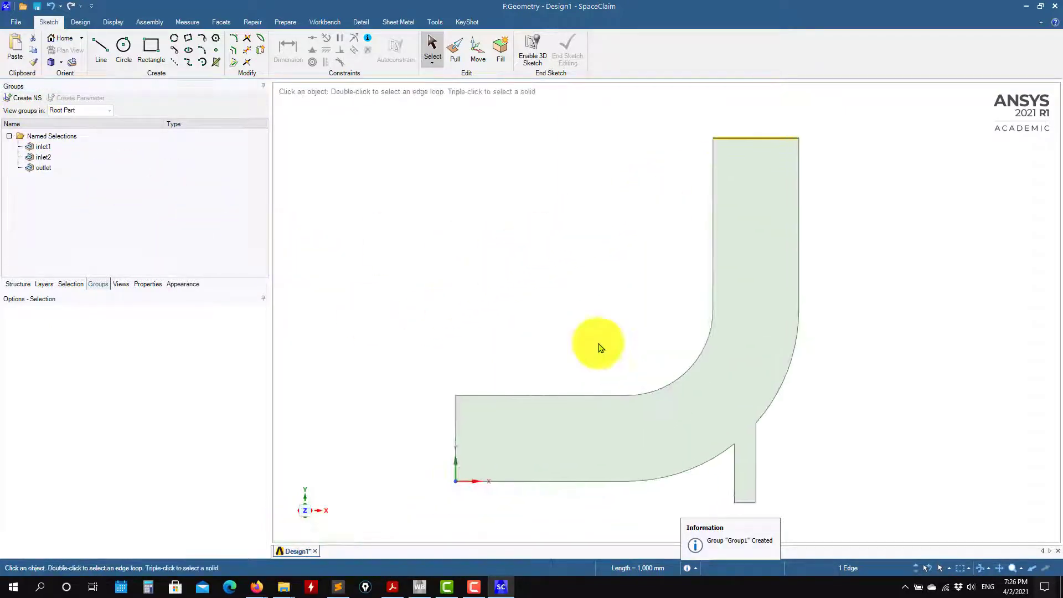
ctrl+click(655, 393)
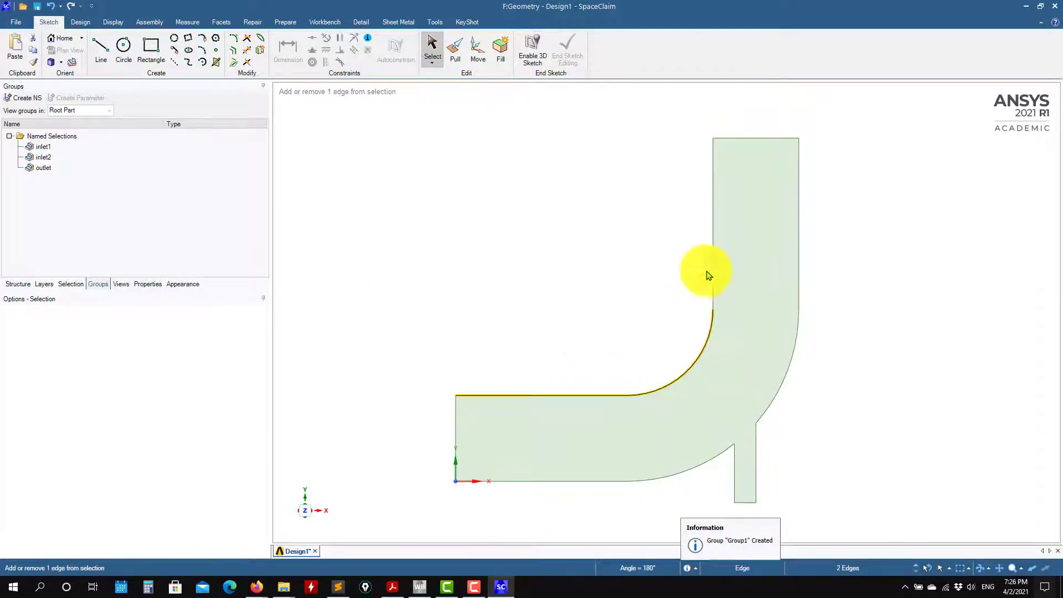
ctrl+click(712, 263)
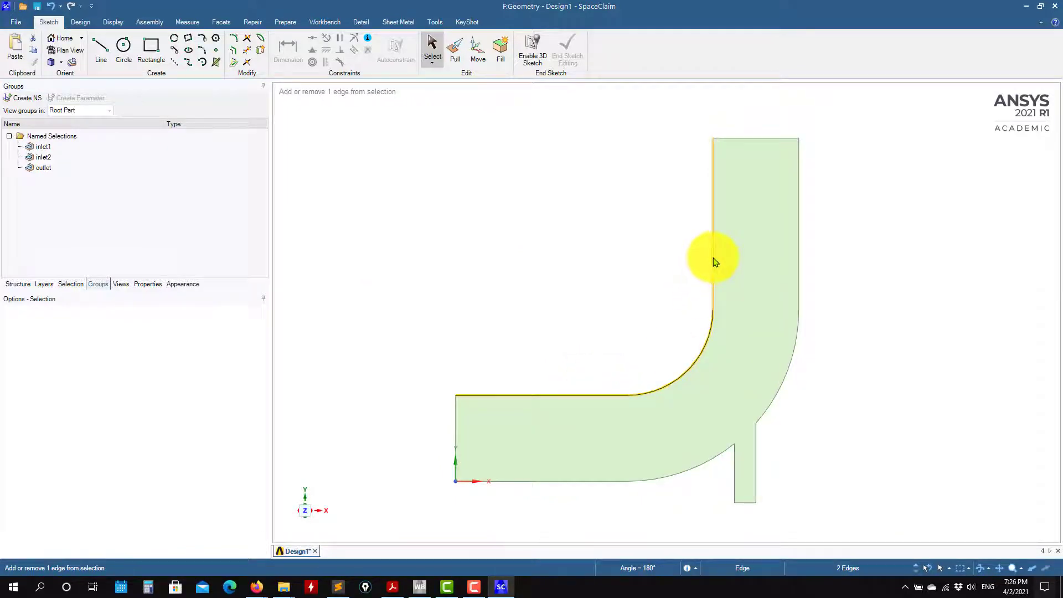
ctrl+click(801, 213)
ctrl+click(802, 332)
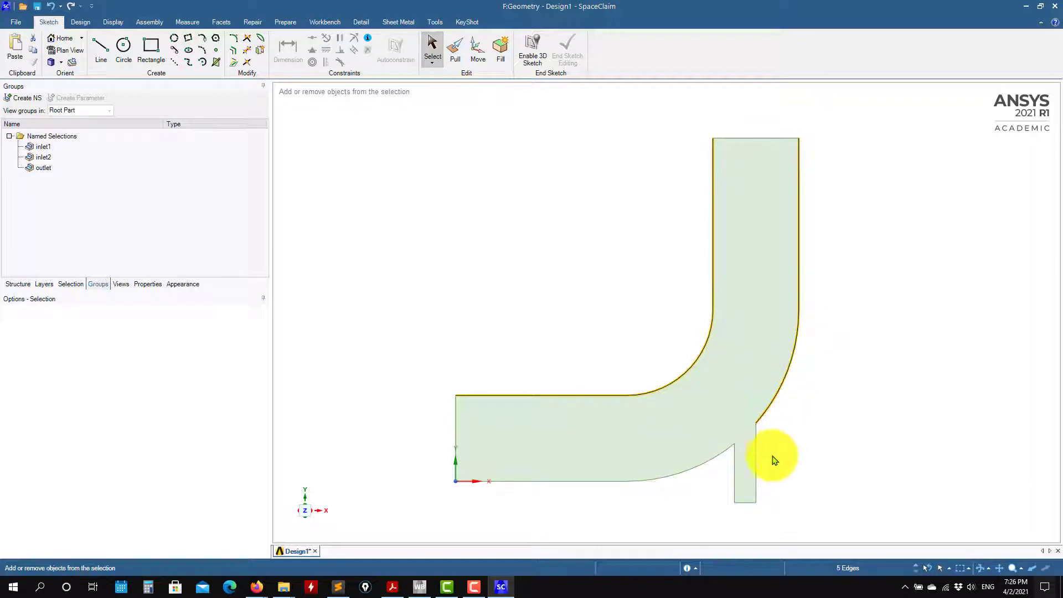
ctrl+click(757, 465)
ctrl+click(735, 487)
ctrl+click(710, 463)
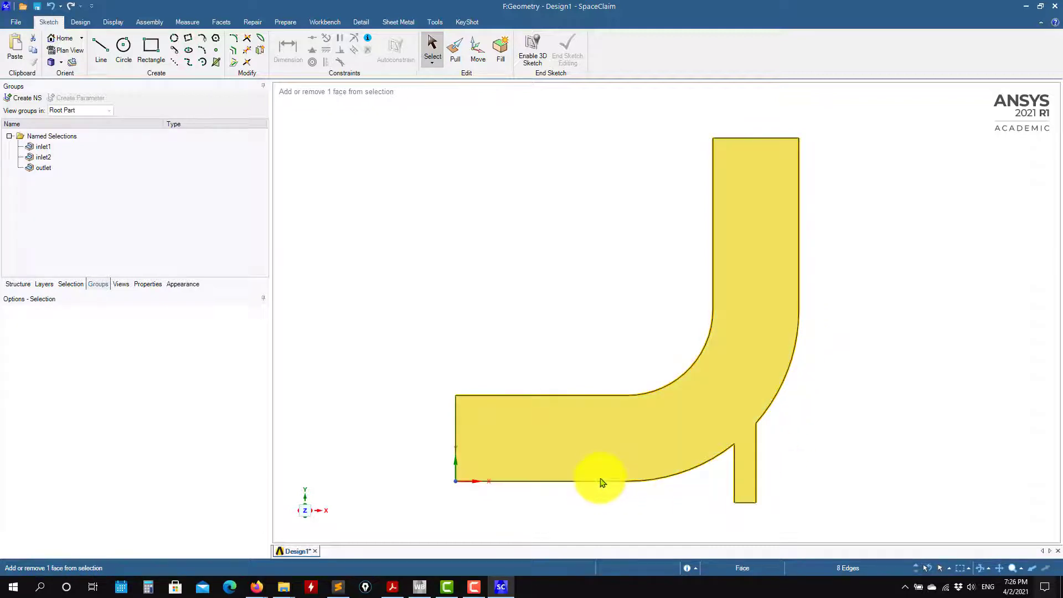
ctrl+click(600, 482)
click(21, 101)
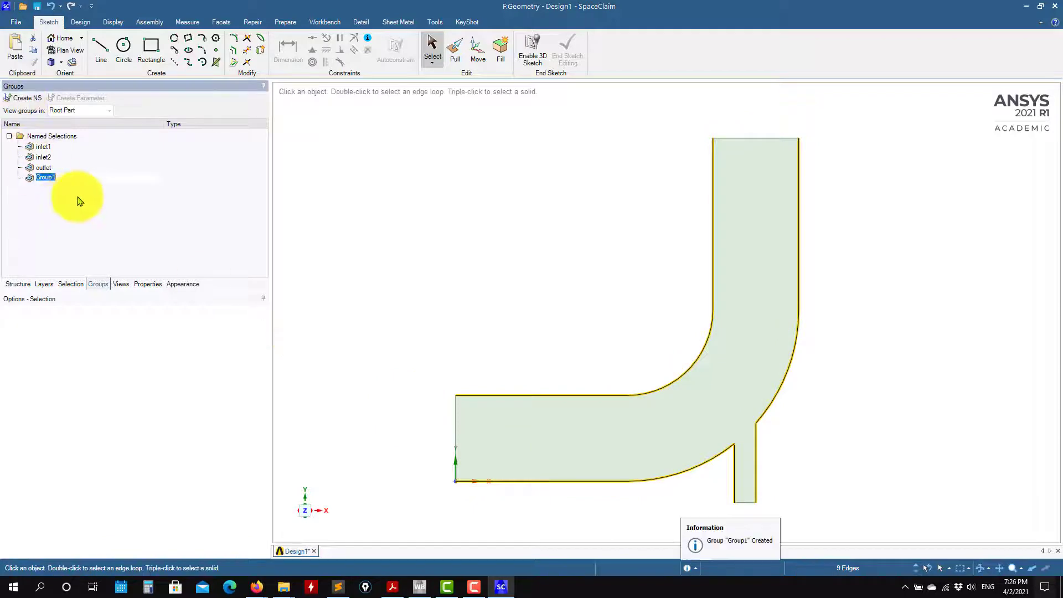
text(walls)
key(Return)
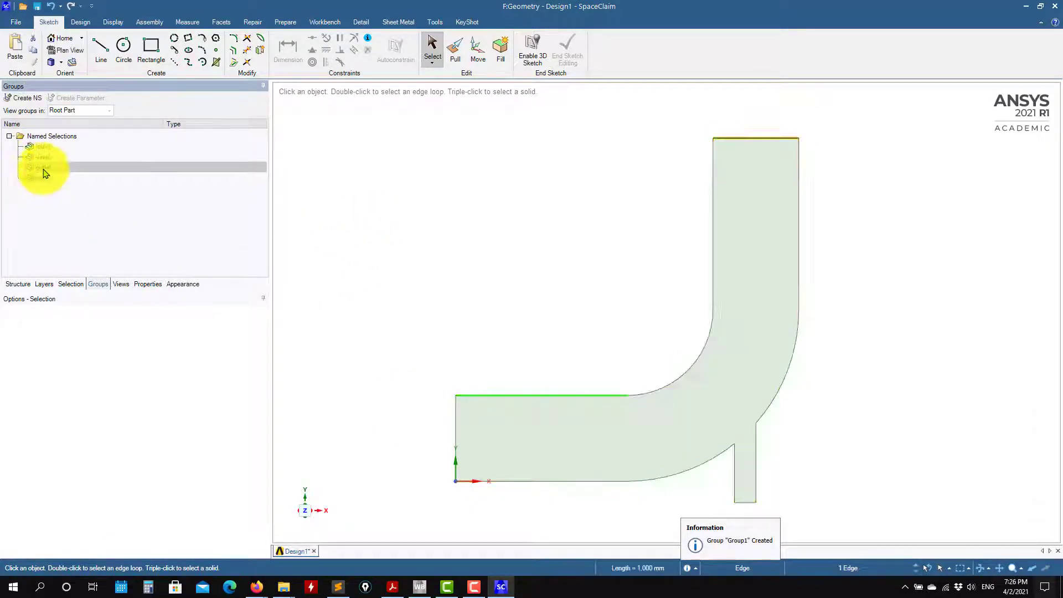
Check which boundary edges the inlet, outlet and walls named selections contain
click(53, 153)
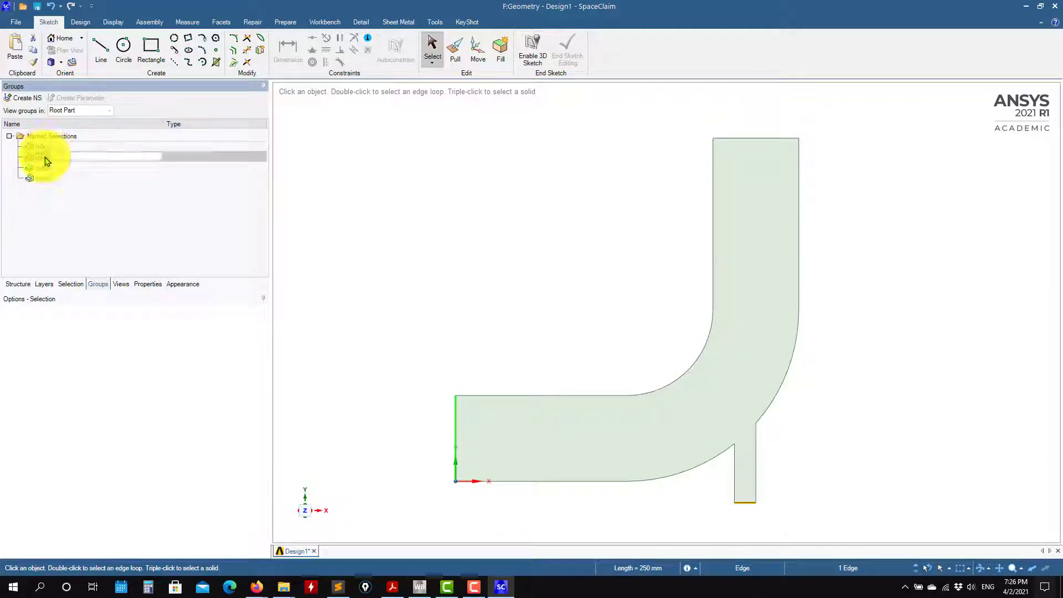
click(437, 254)
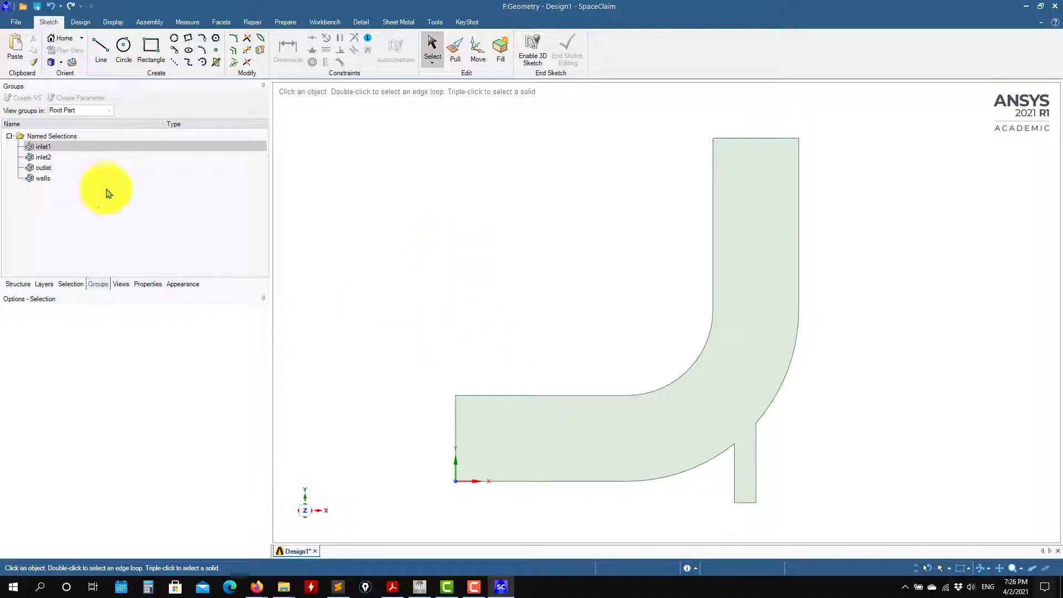
click(56, 179)
Create a named selection walls2 from the horizontal pipe's upper edge and inner elbow arc, and detect the overlapping selections
click(589, 396)
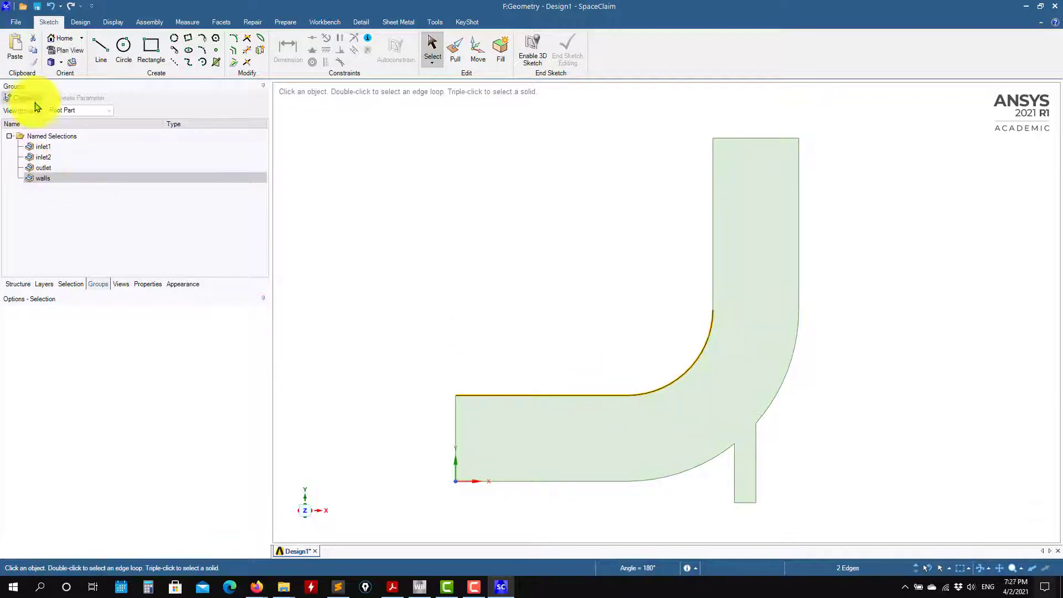
click(22, 97)
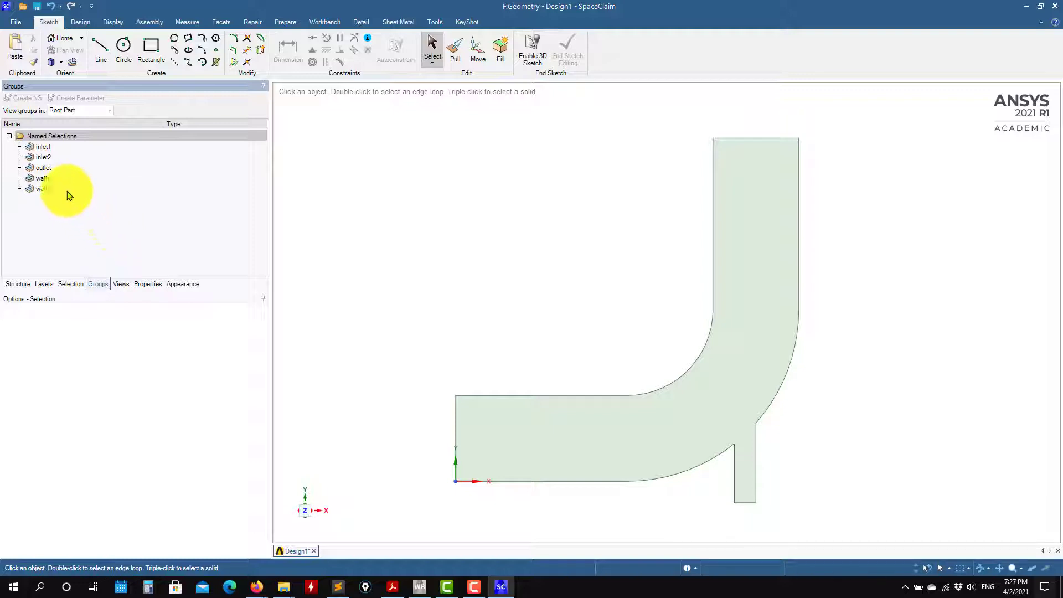
right_click(65, 136)
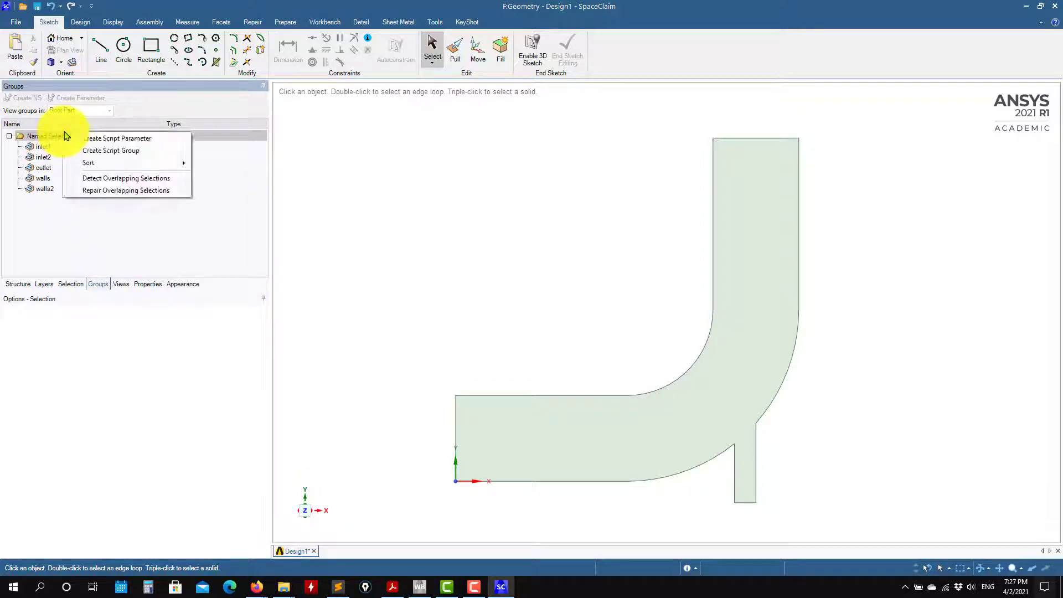
click(105, 180)
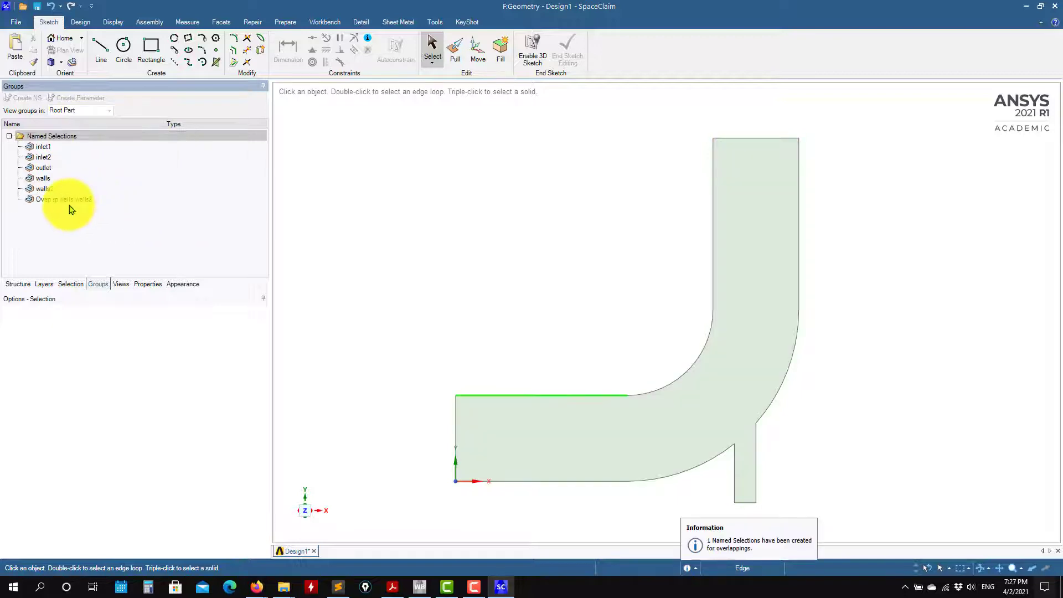
click(69, 200)
click(50, 190)
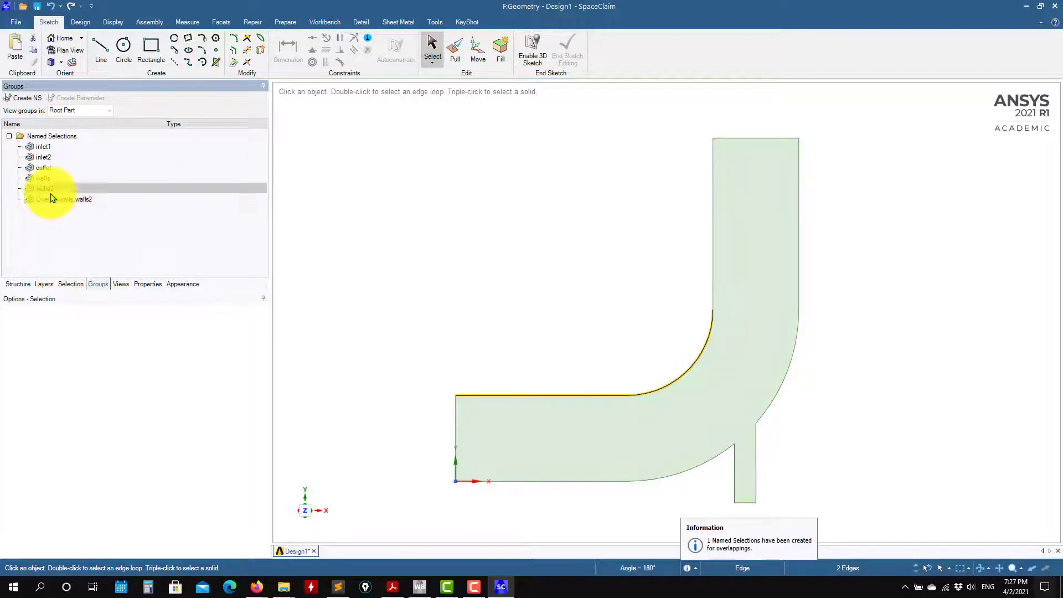
Repair the overlapping named selections
right_click(58, 139)
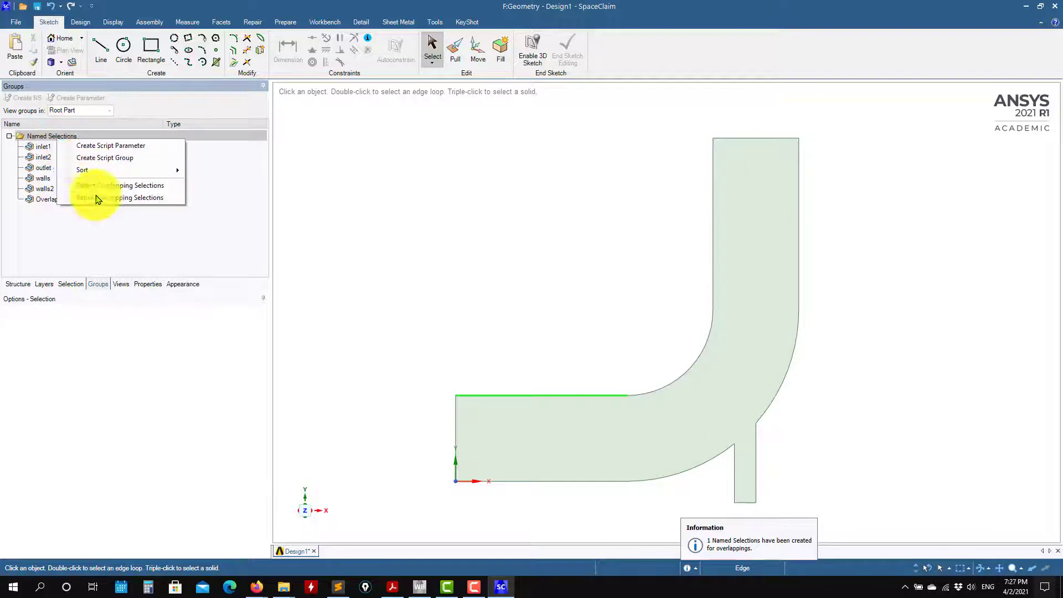
click(100, 200)
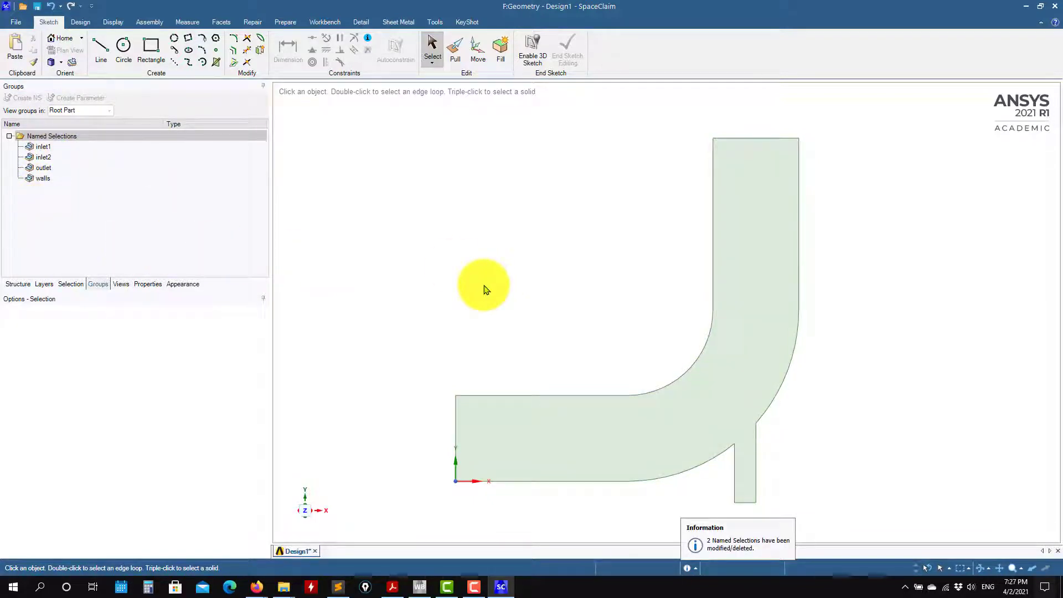
right_click(65, 140)
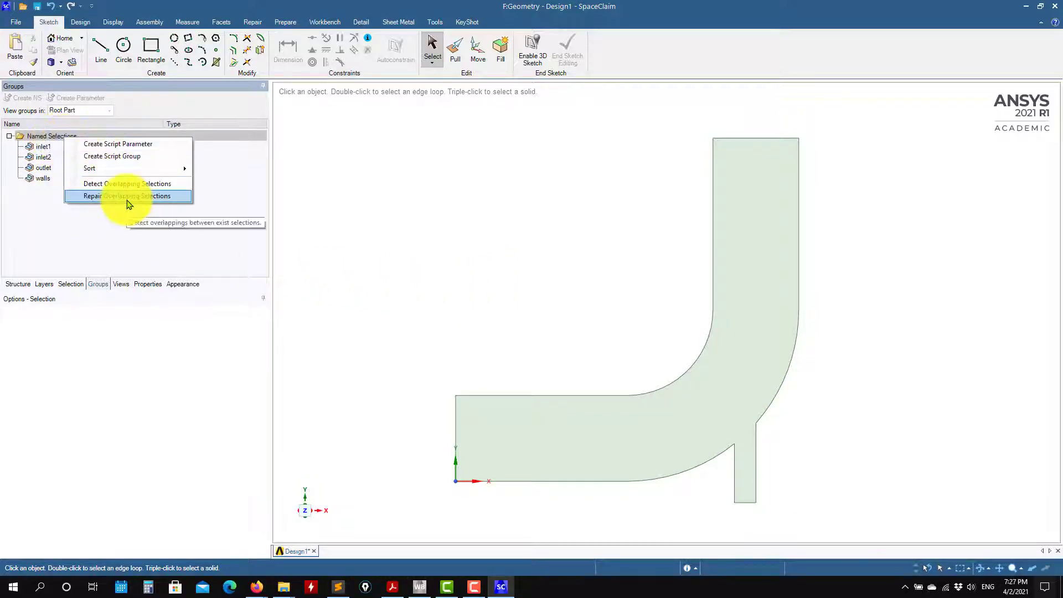
click(44, 222)
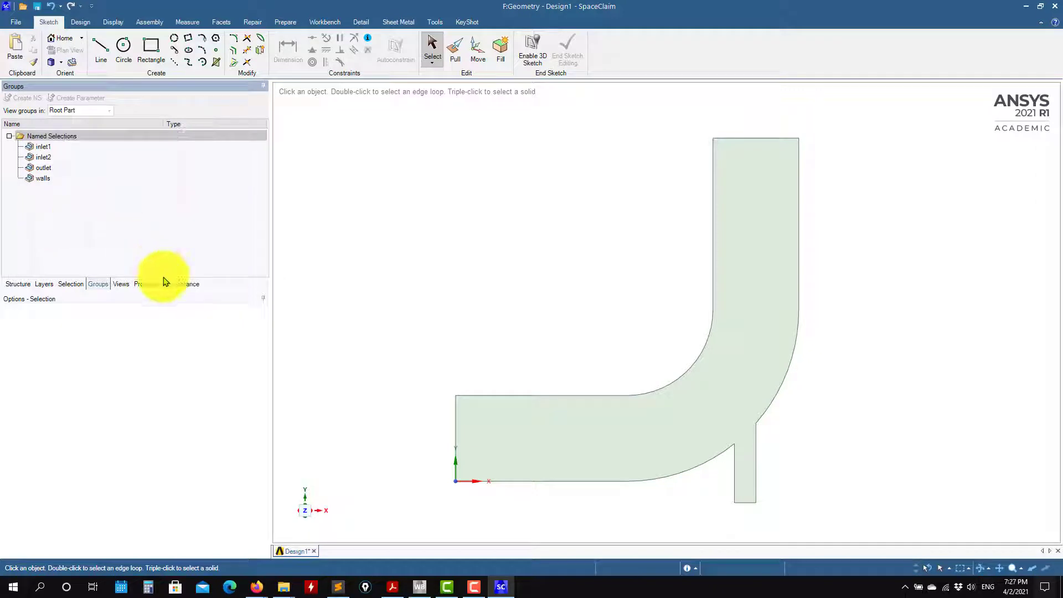
click(388, 317)
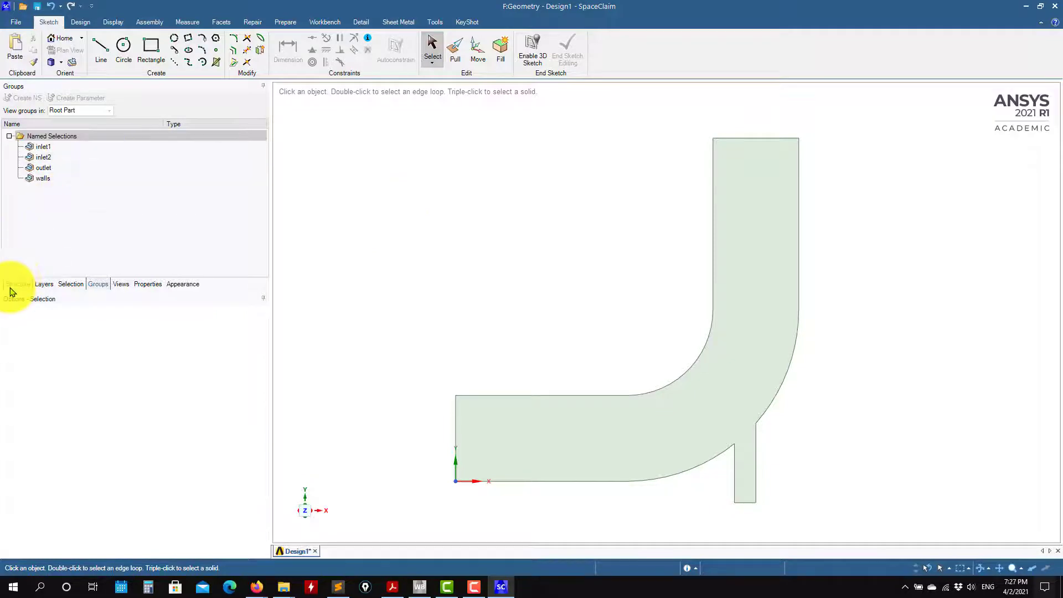
click(12, 285)
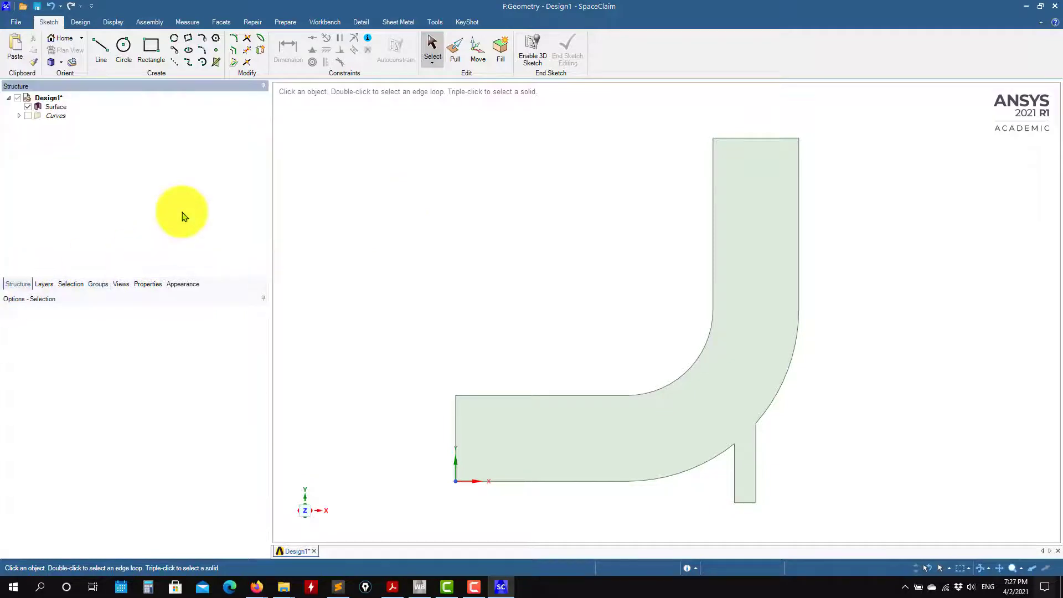
click(77, 25)
click(139, 47)
click(563, 434)
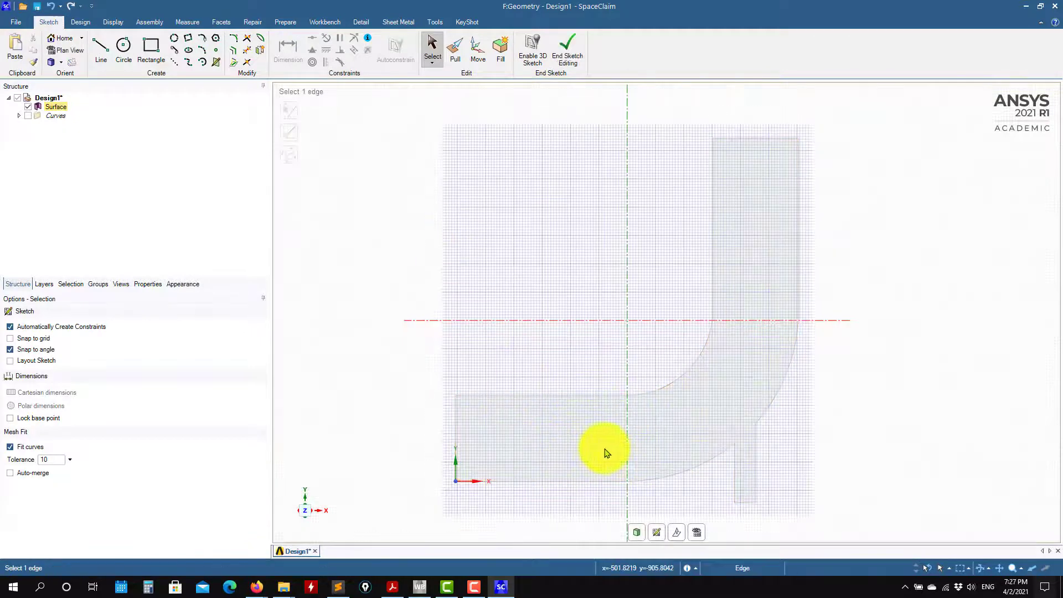
key(m)
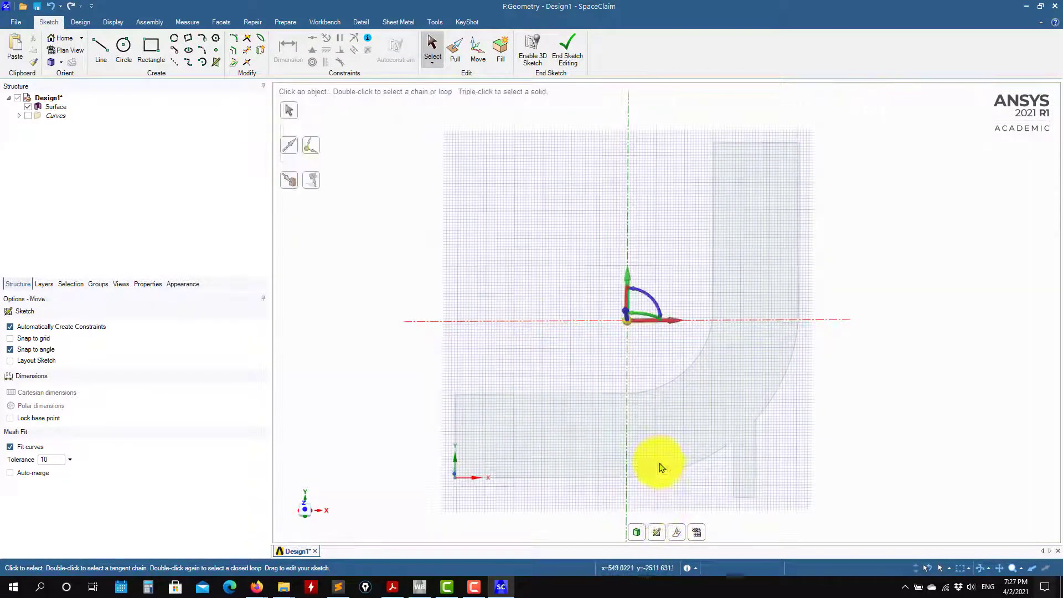
click(697, 533)
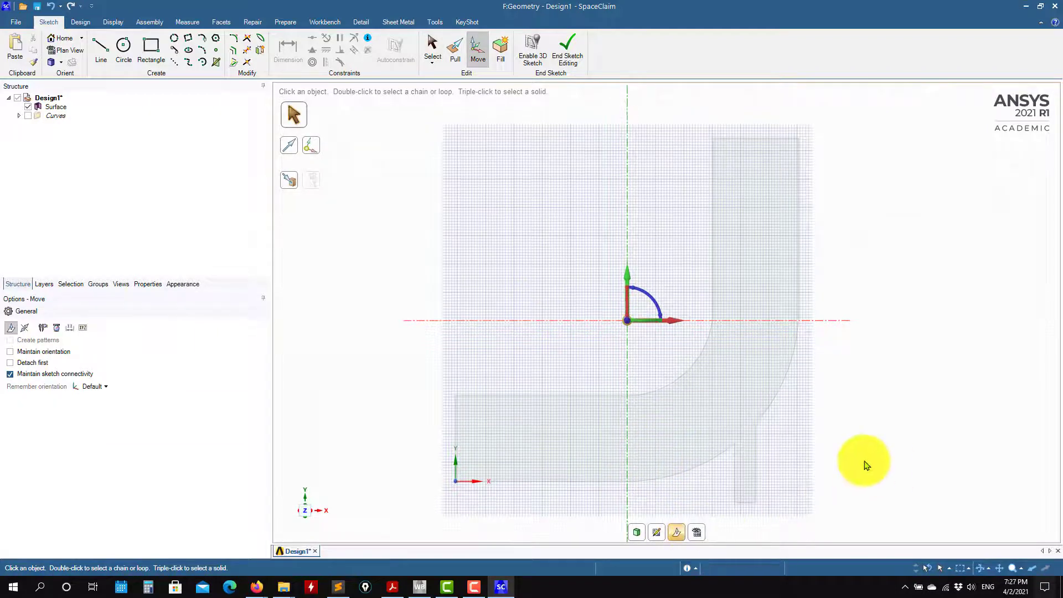
key(s)
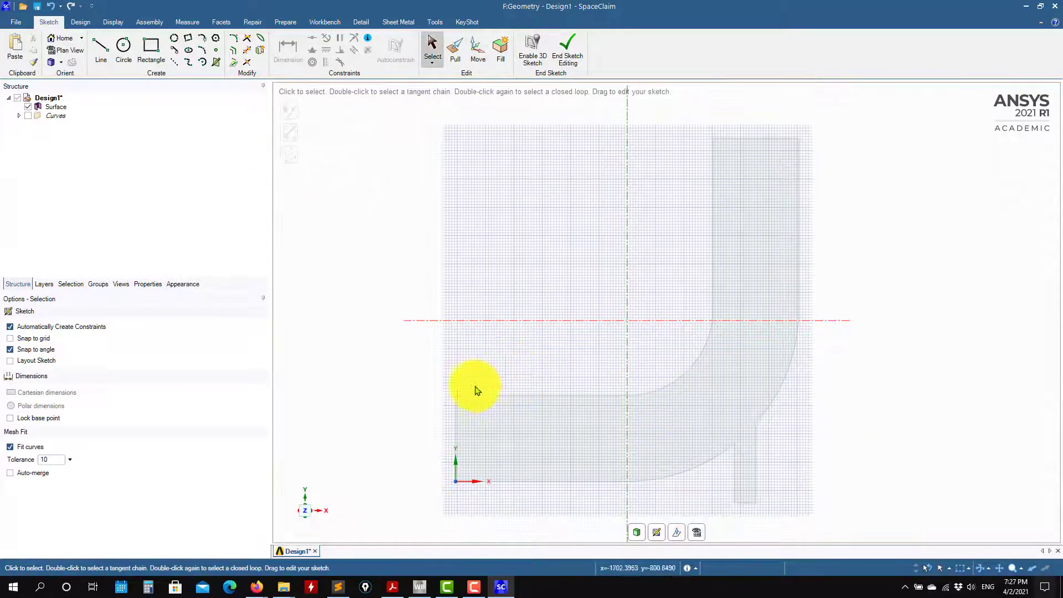
mouse_move(506, 325)
ctrl+middle_down()
mouse_move(569, 266)
mouse_move(537, 242)
ctrl+middle_up()
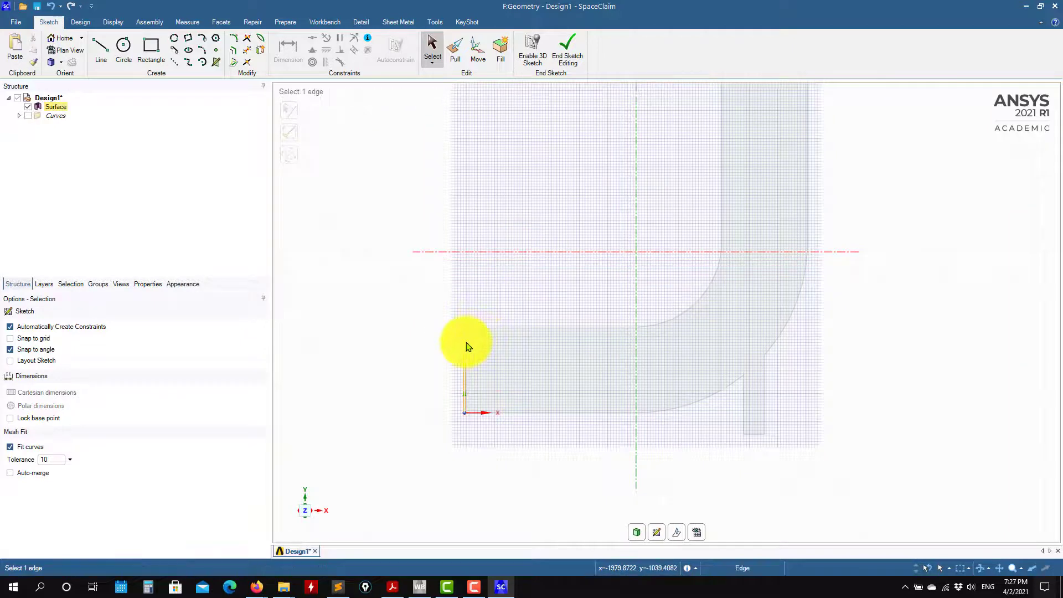
click(80, 22)
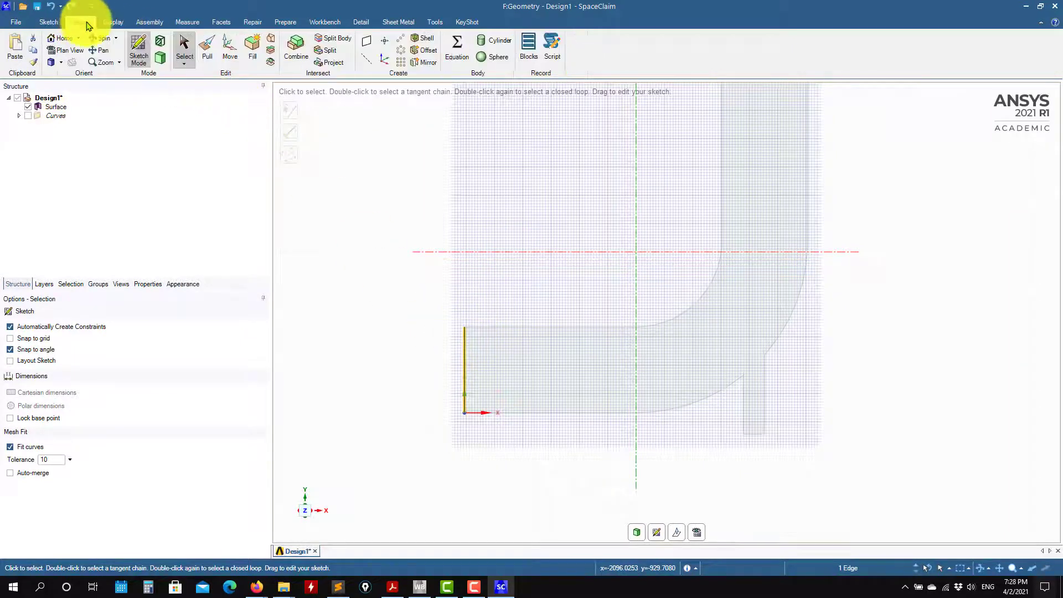
click(228, 49)
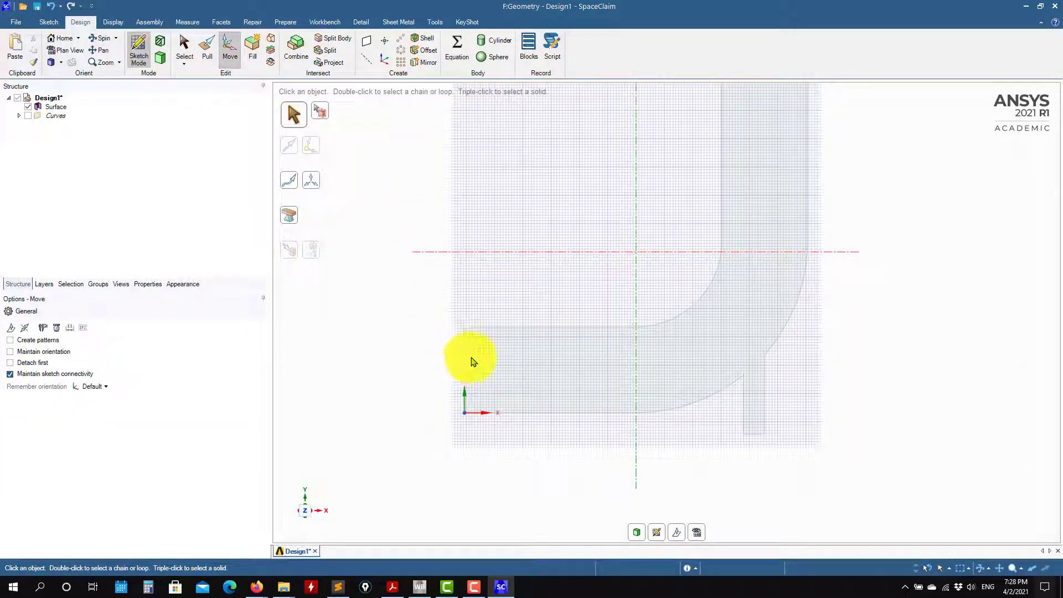
click(637, 536)
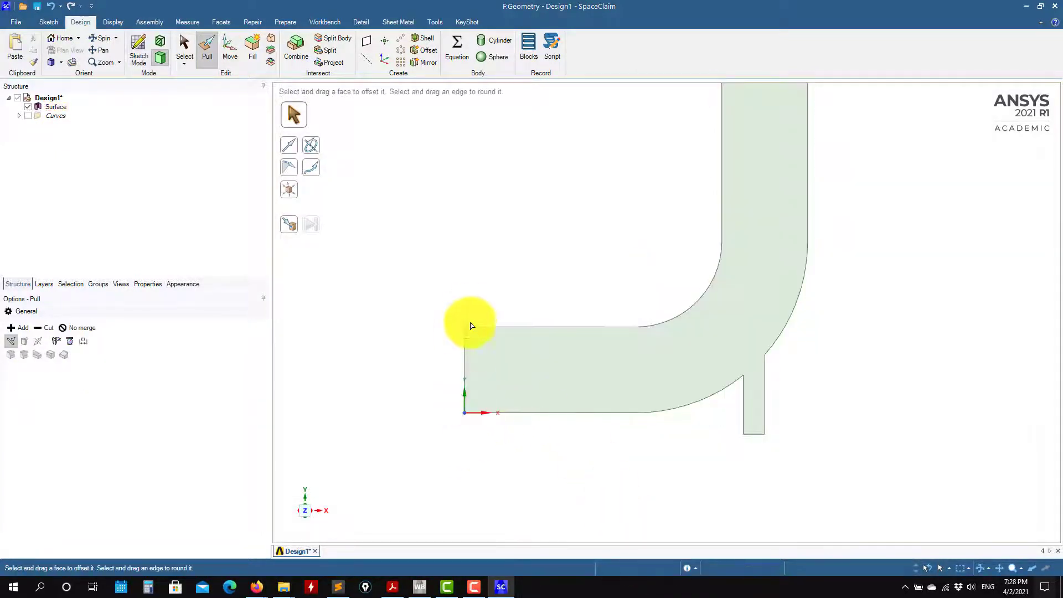
Move the horizontal pipe's inlet edge outward about 852 mm and measure its distance to the inner elbow arc's start vertex
click(465, 347)
click(230, 47)
drag(421, 370, 355, 376)
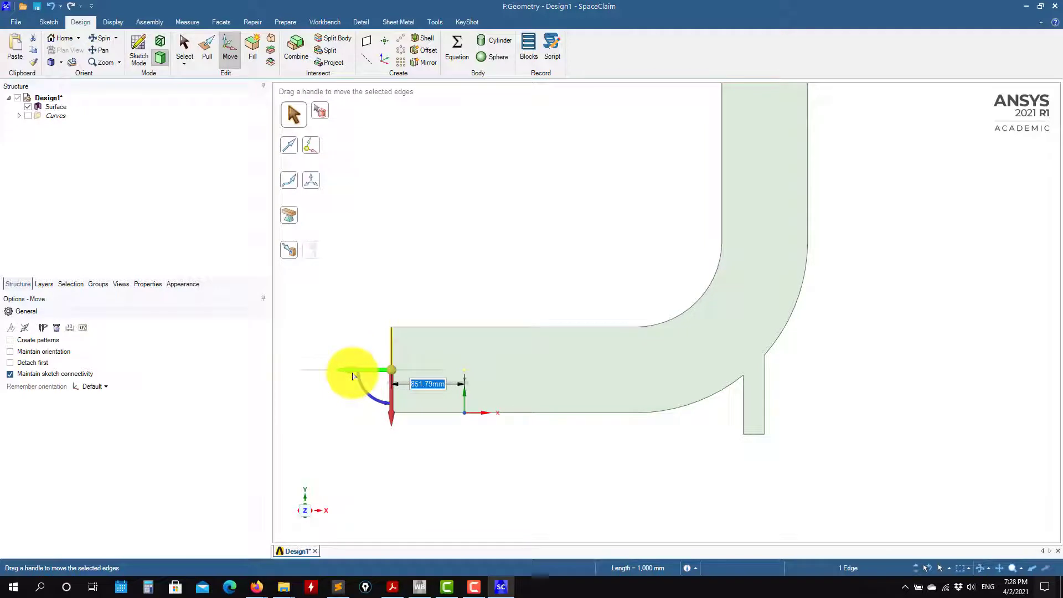
click(85, 329)
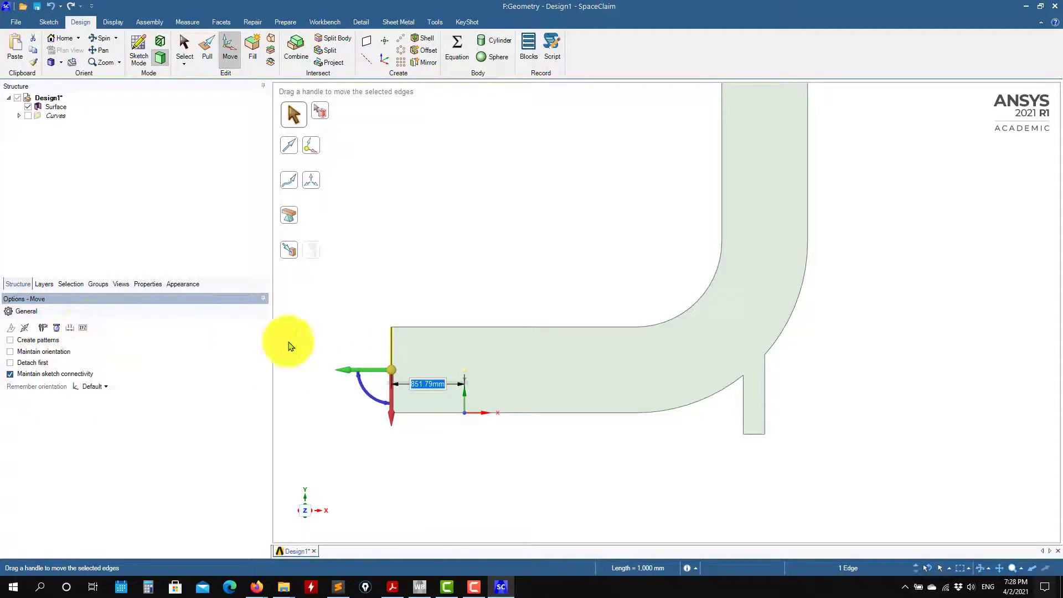
ctrl+click(638, 330)
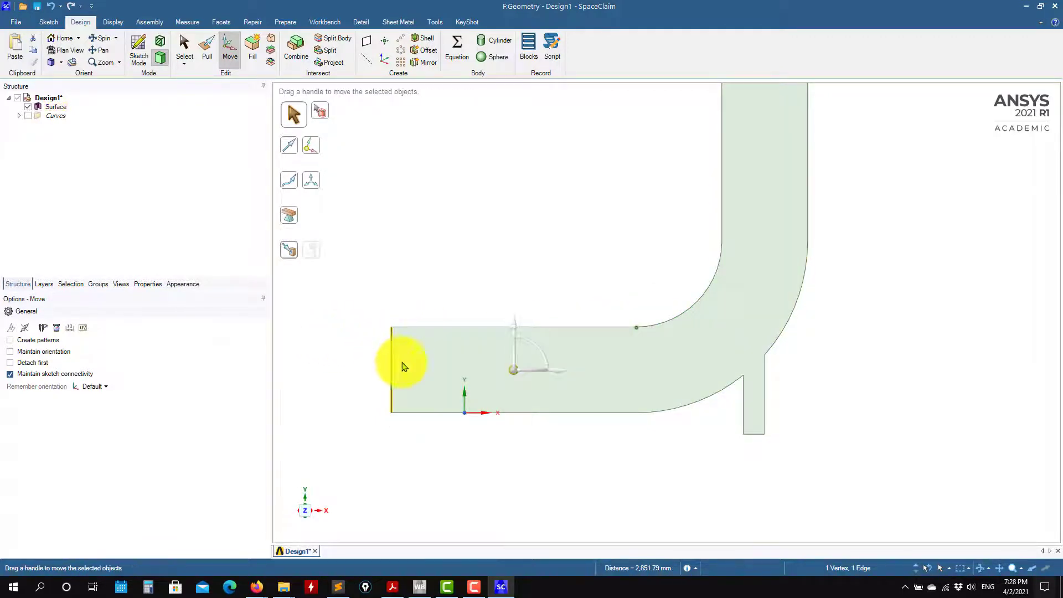
Move the horizontal pipe's inlet edge a further distance of about 440 mm outward and clear the selection
click(392, 357)
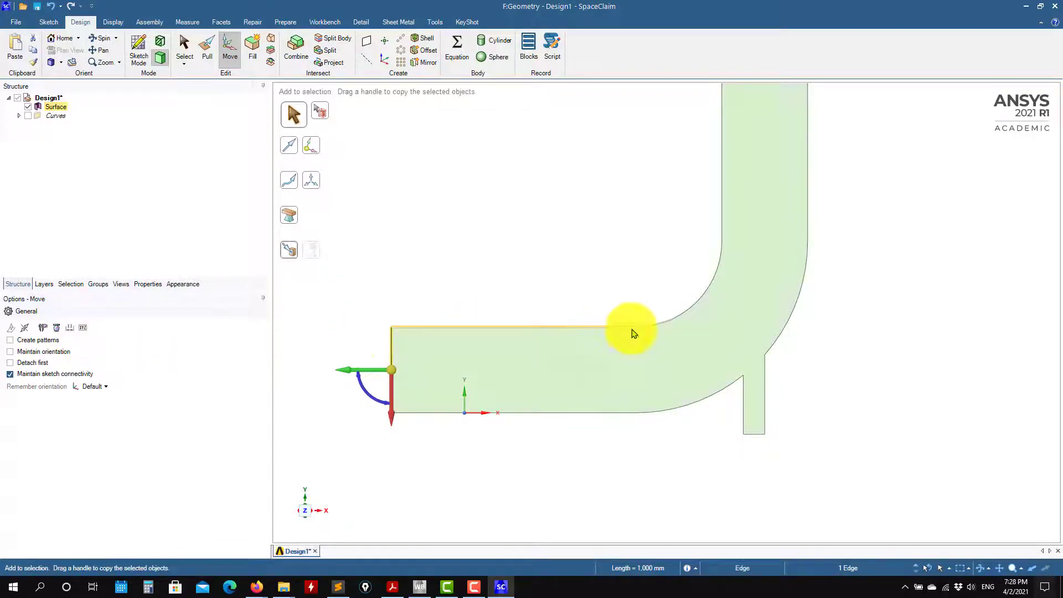
drag(342, 372, 304, 370)
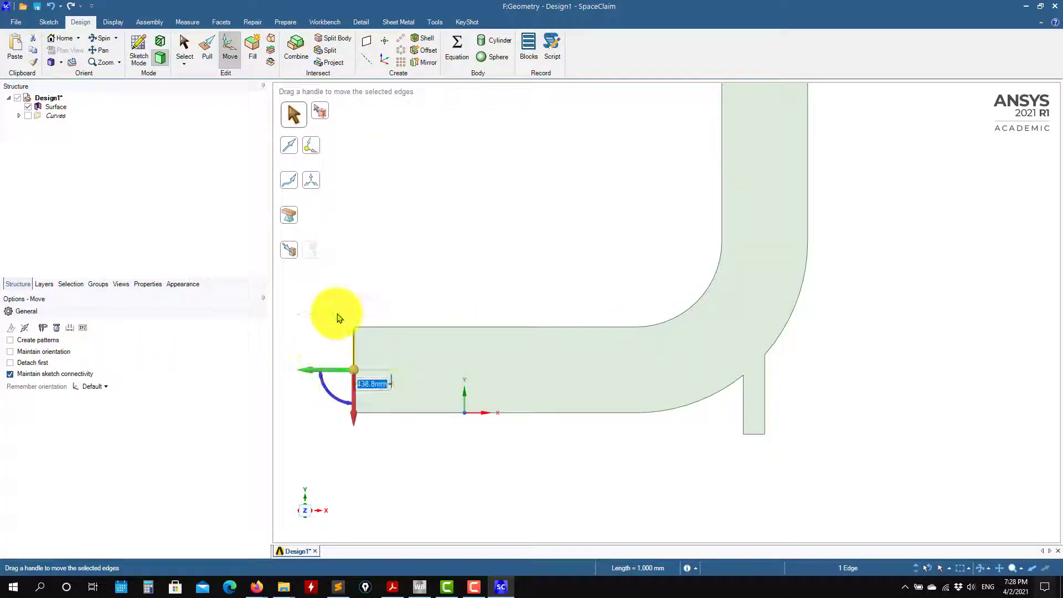
click(370, 267)
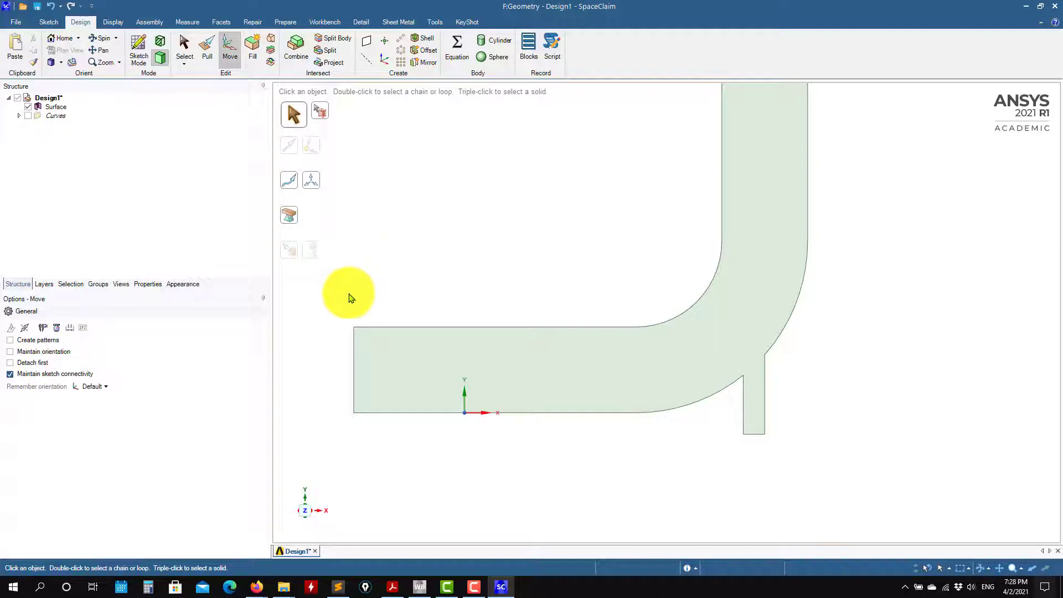
click(487, 366)
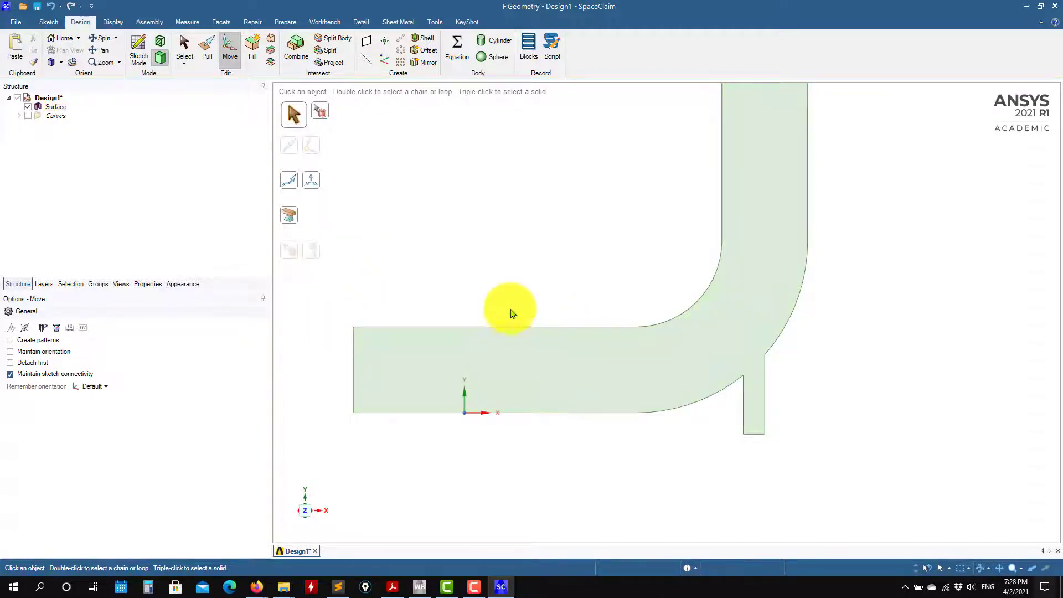
Start a sketch on the elbow surface and project the horizontal pipe's upper and lower edges and the inner elbow arc onto it
mouse_move(579, 268)
middle_down()
mouse_move(613, 266)
mouse_move(587, 331)
middle_up()
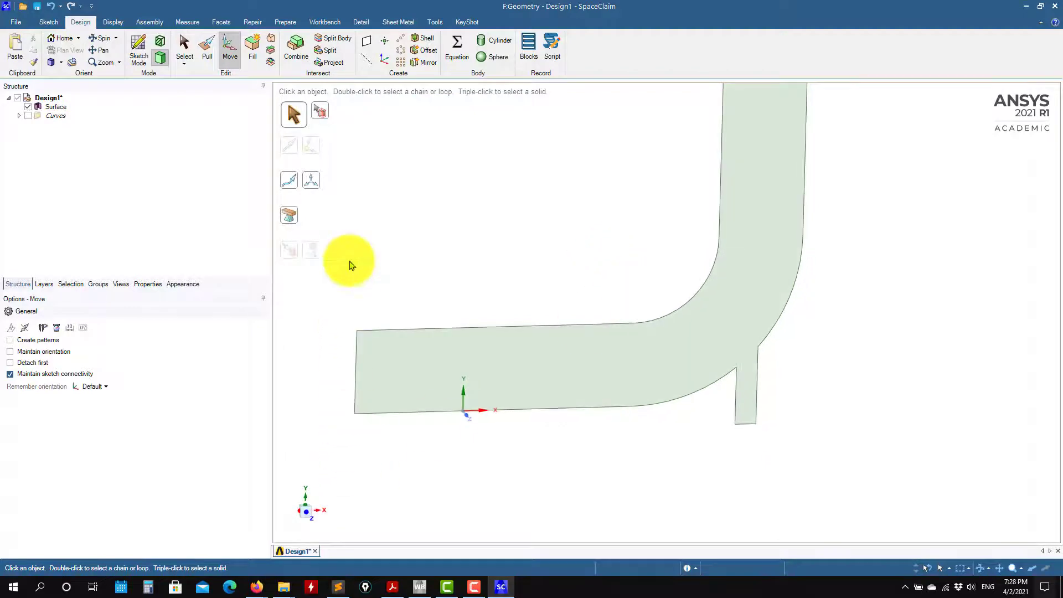
click(139, 53)
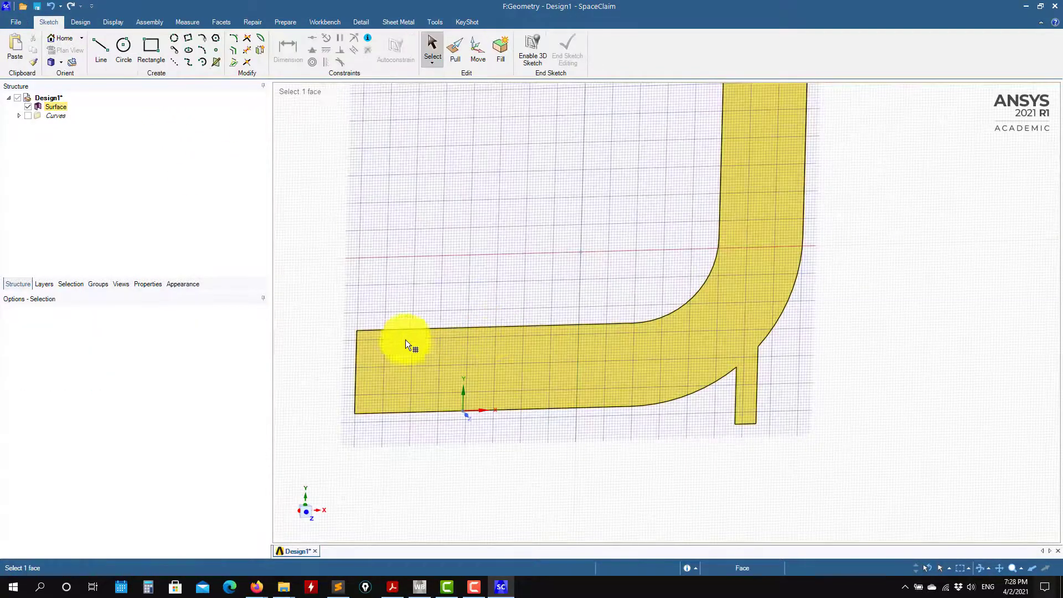
click(541, 246)
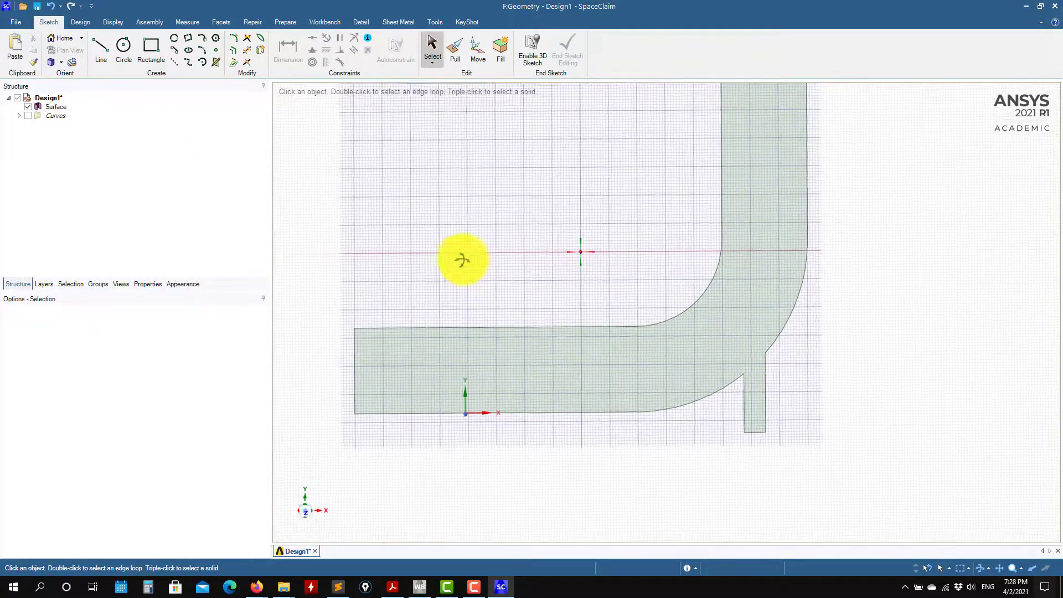
key(k)
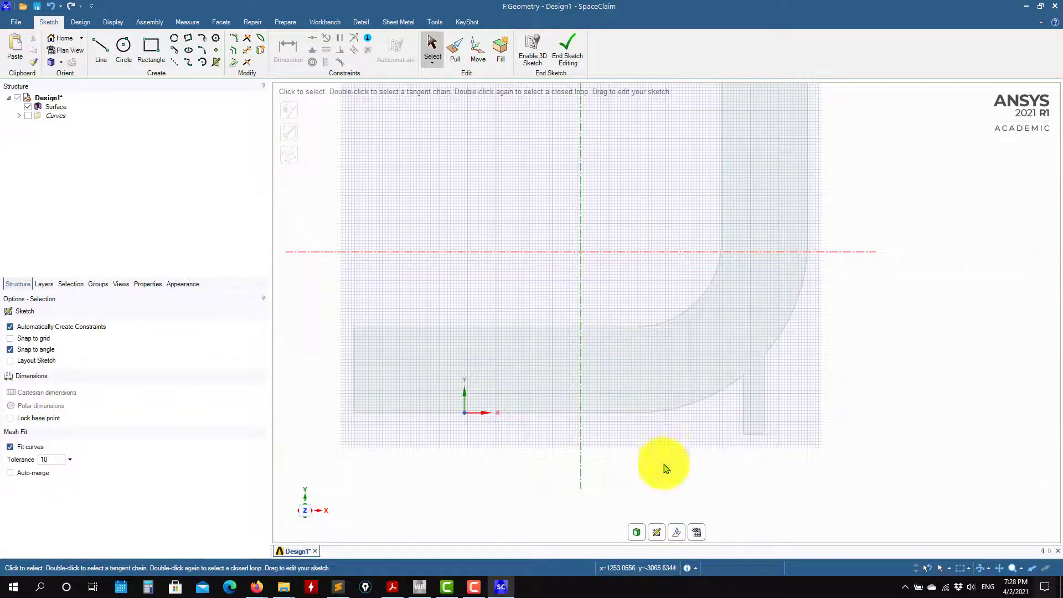
click(233, 61)
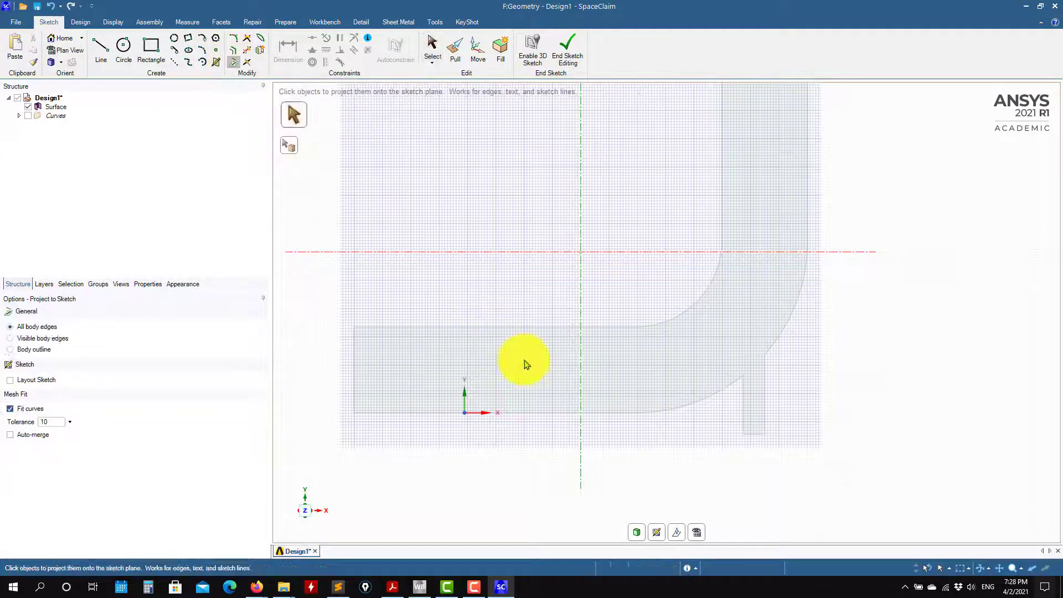
click(541, 330)
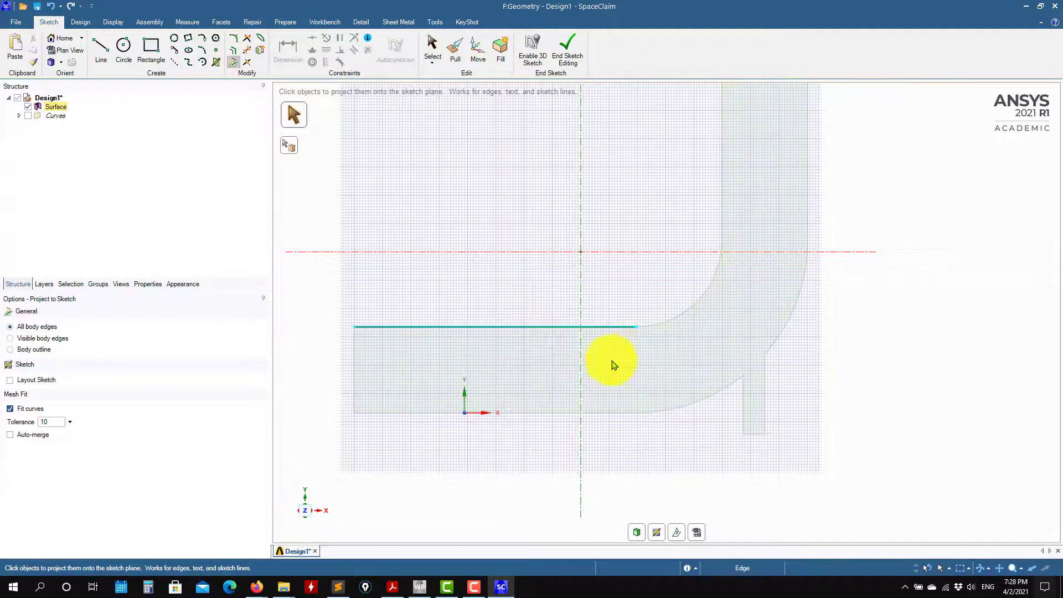
click(606, 415)
click(672, 321)
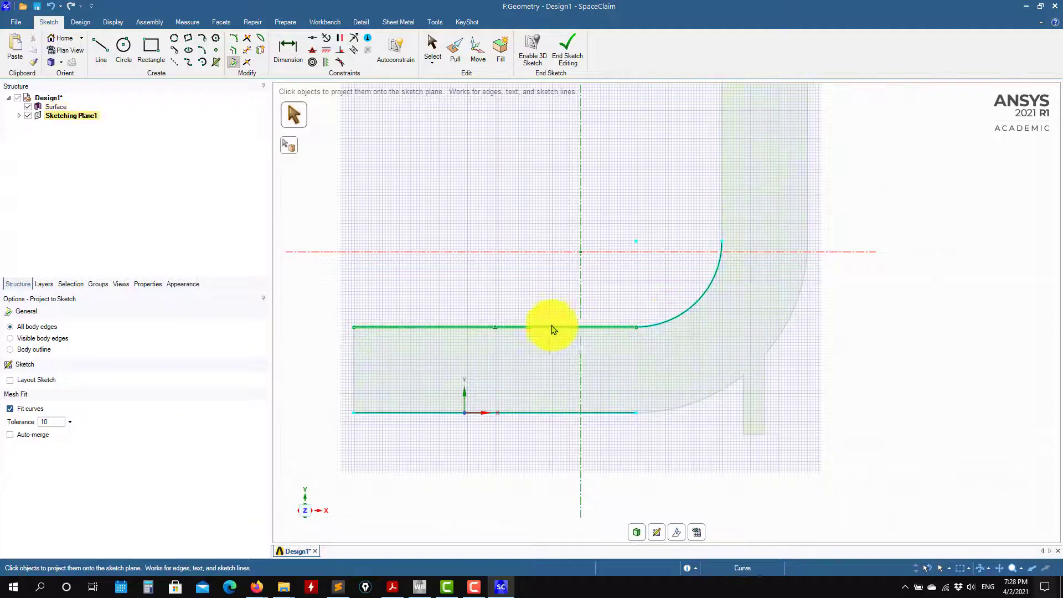
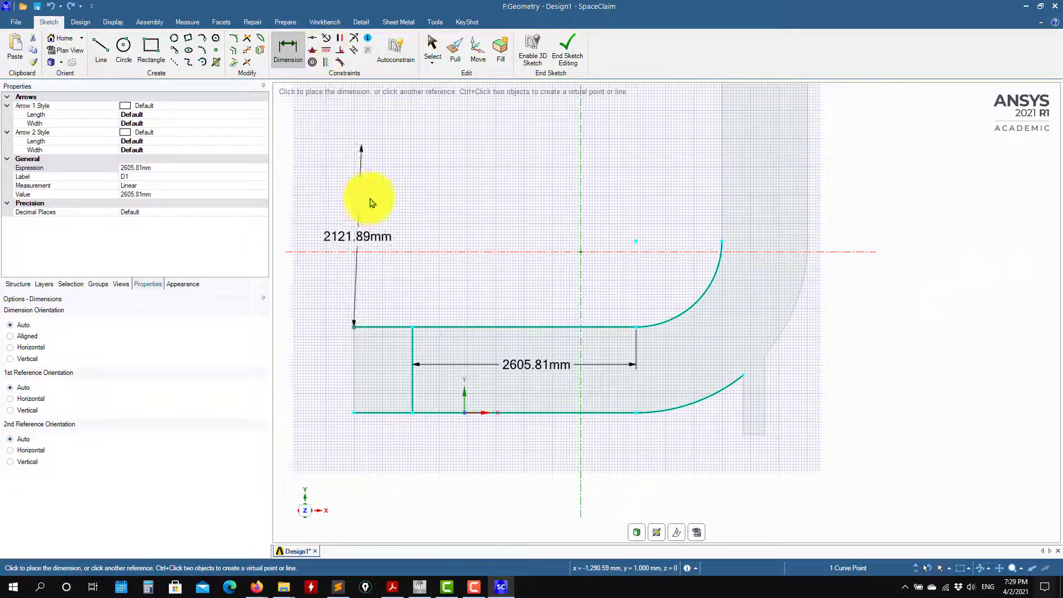
Abandon the dimension started at the upper pipe line's outer endpoint and apply a Fix constraint to that endpoint
click(351, 331)
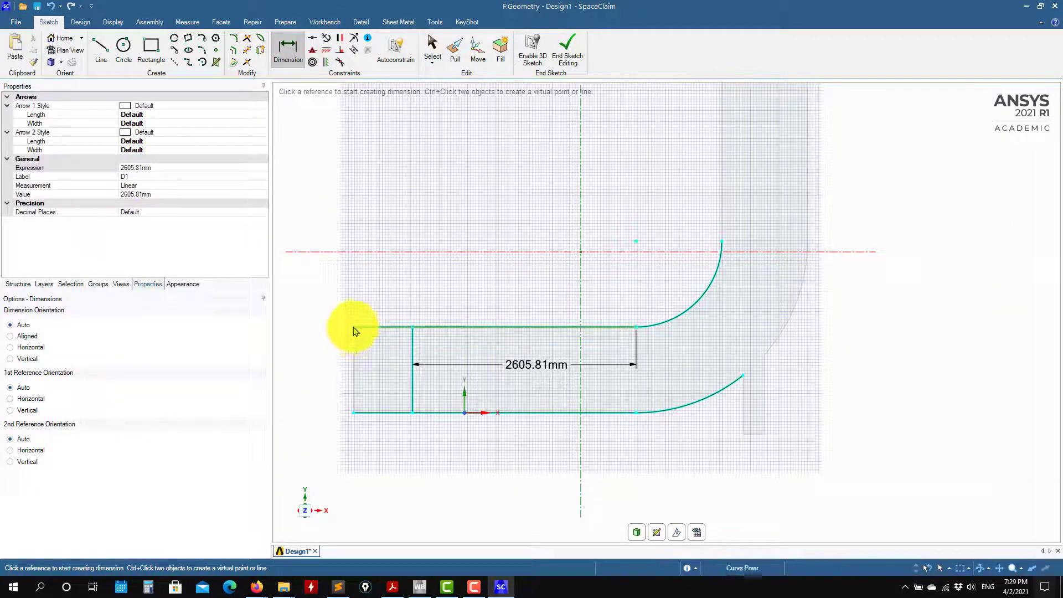
click(355, 328)
click(326, 37)
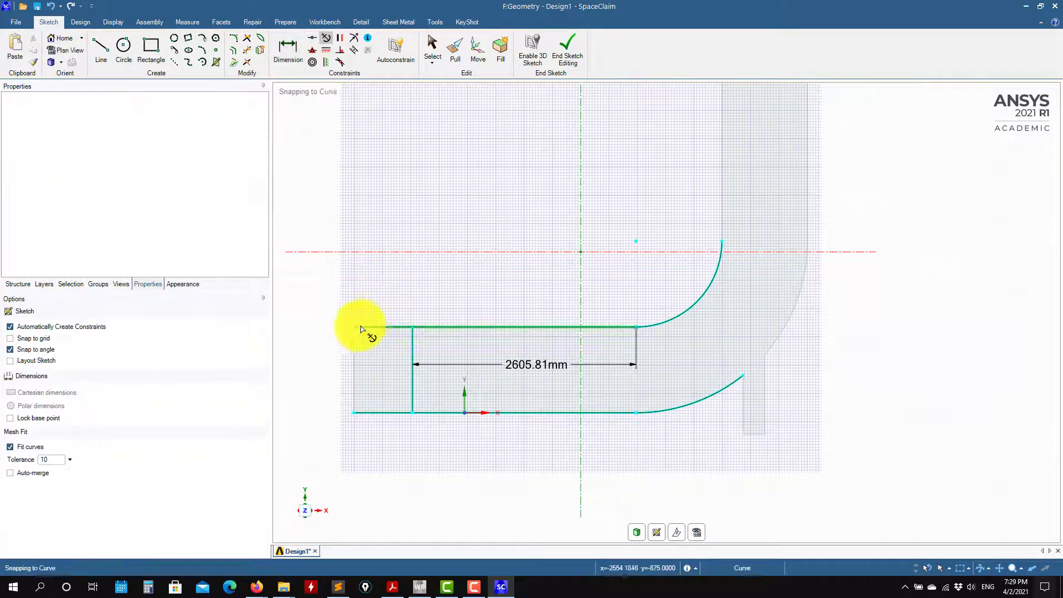
key(Escape)
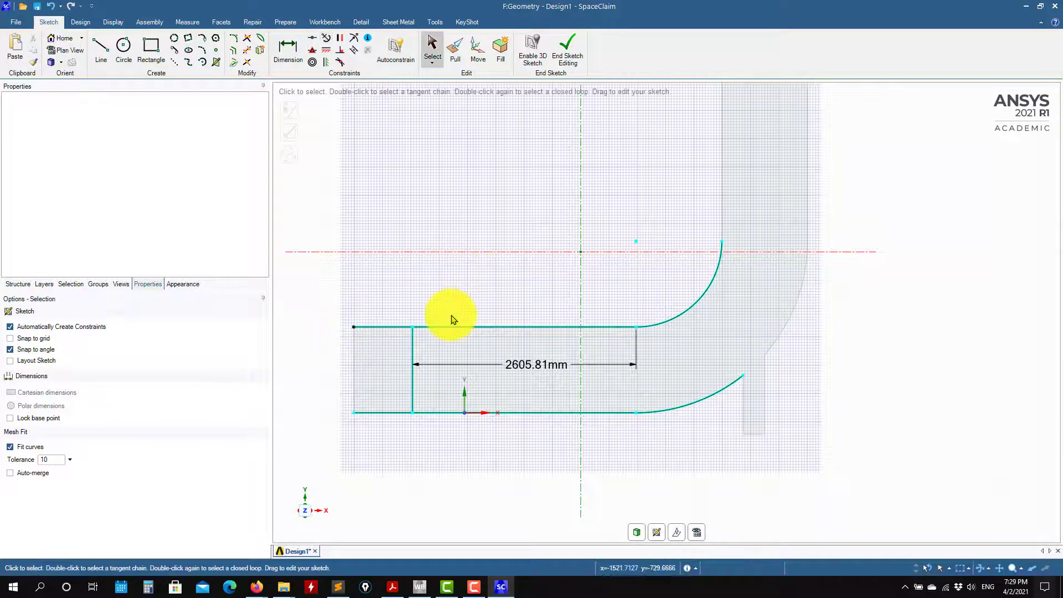
Try setting the dimension between the vertical line and the inner arc's start to 2500 mm, and undo that change
click(529, 362)
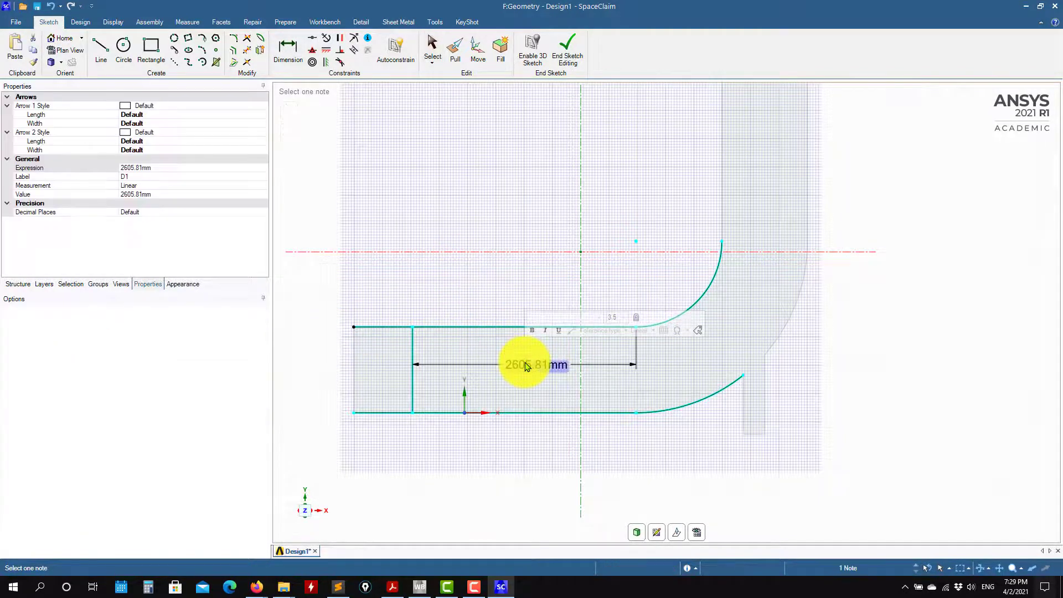
click(141, 168)
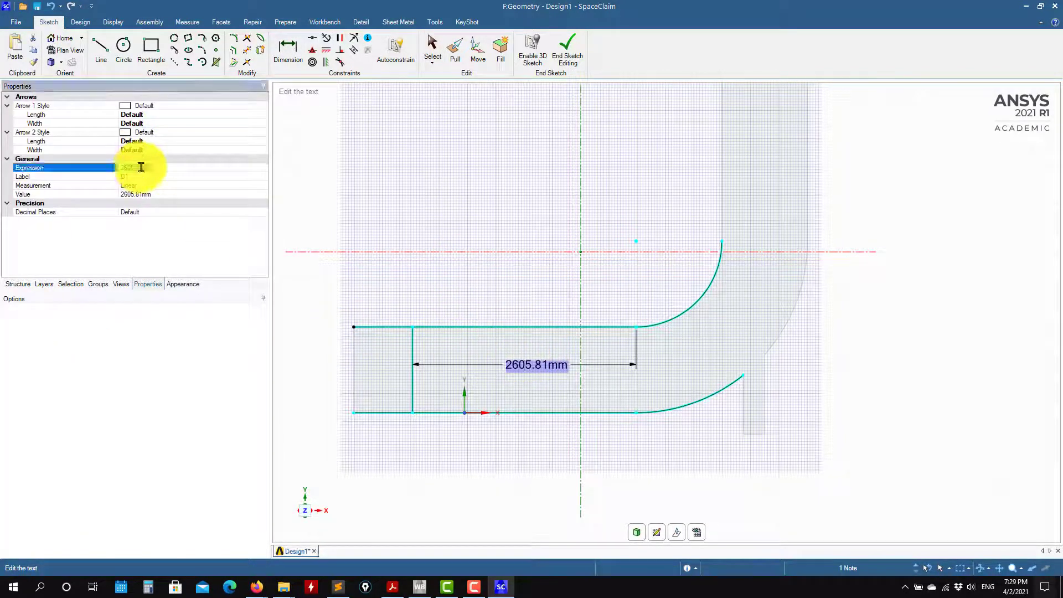
text(2500)
key(Return)
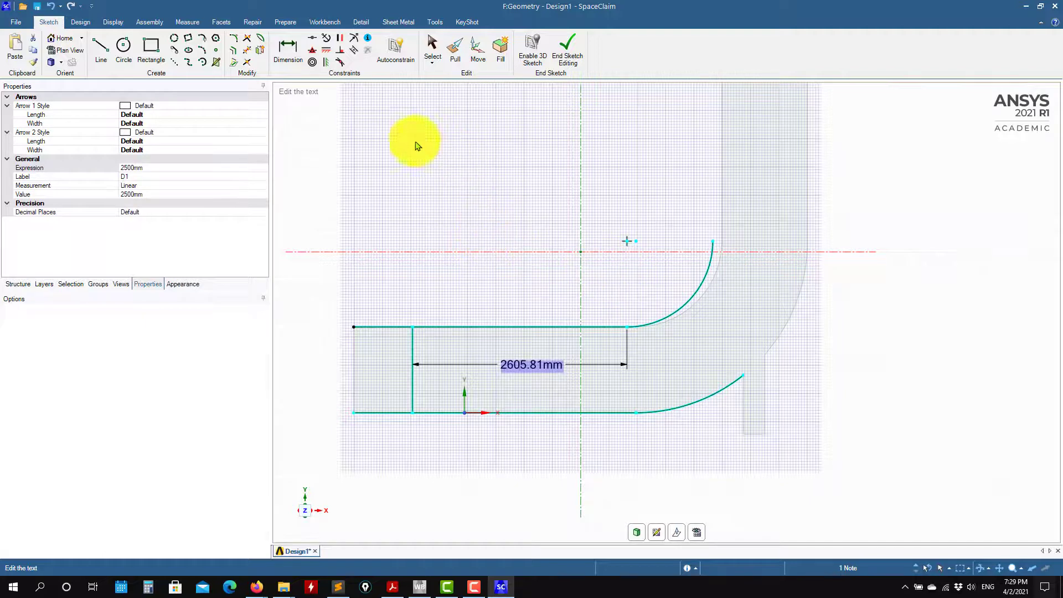
key(Escape)
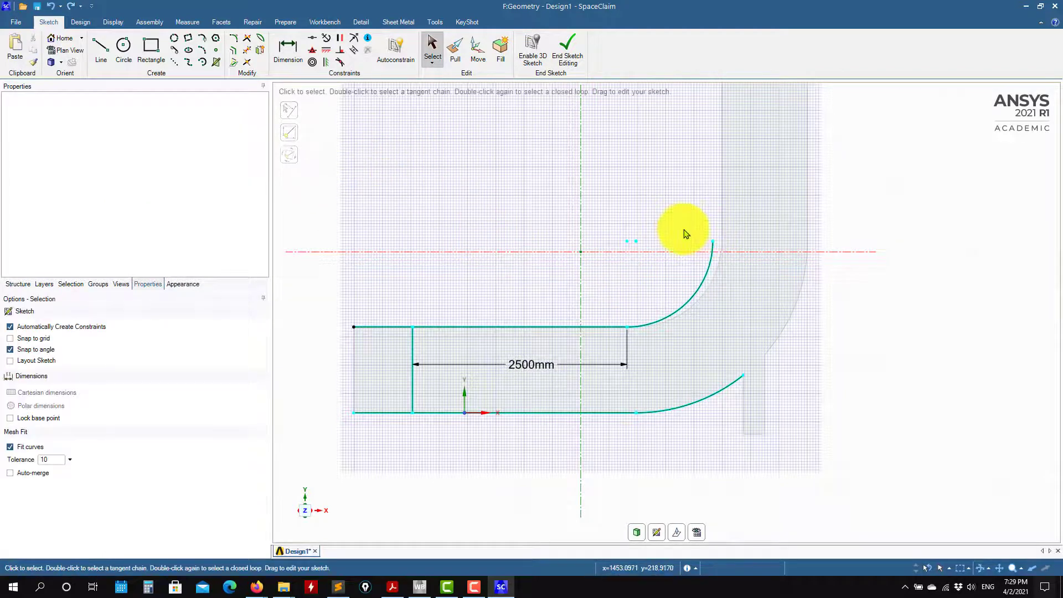
click(70, 7)
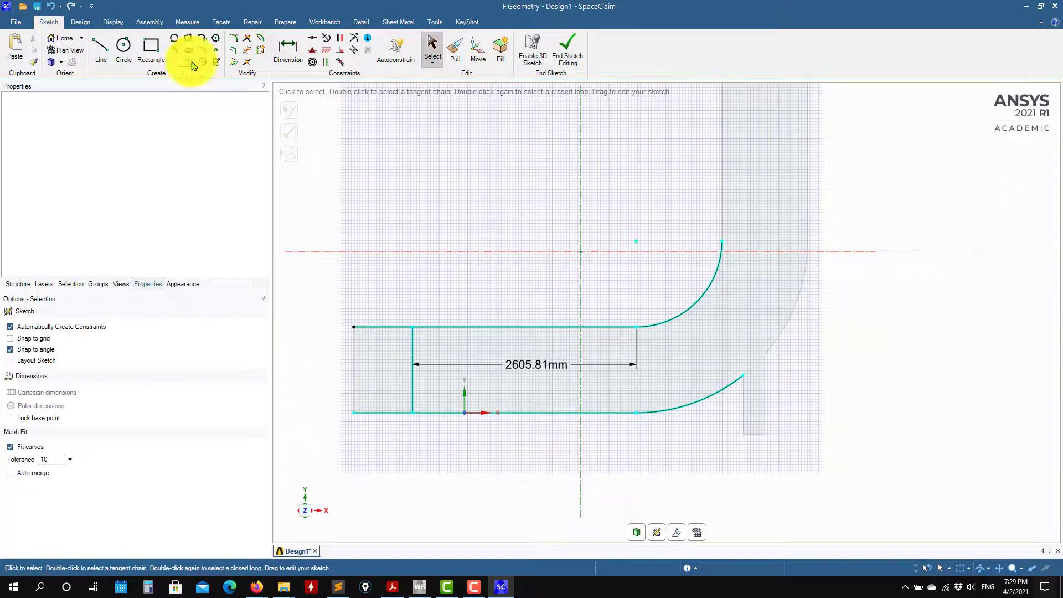
Apply a Fix constraint to the upper endpoint of the projected inner elbow arc
click(325, 39)
click(722, 242)
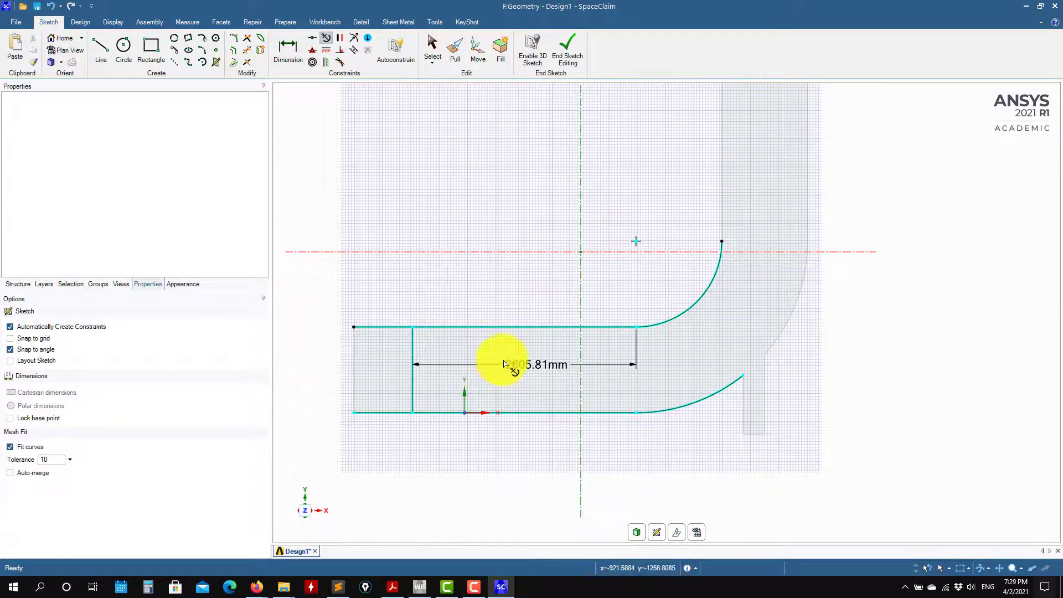
key(Escape)
Retry 2500 mm for the vertical line's distance with the arc's upper endpoint fixed, and undo the value change
click(531, 371)
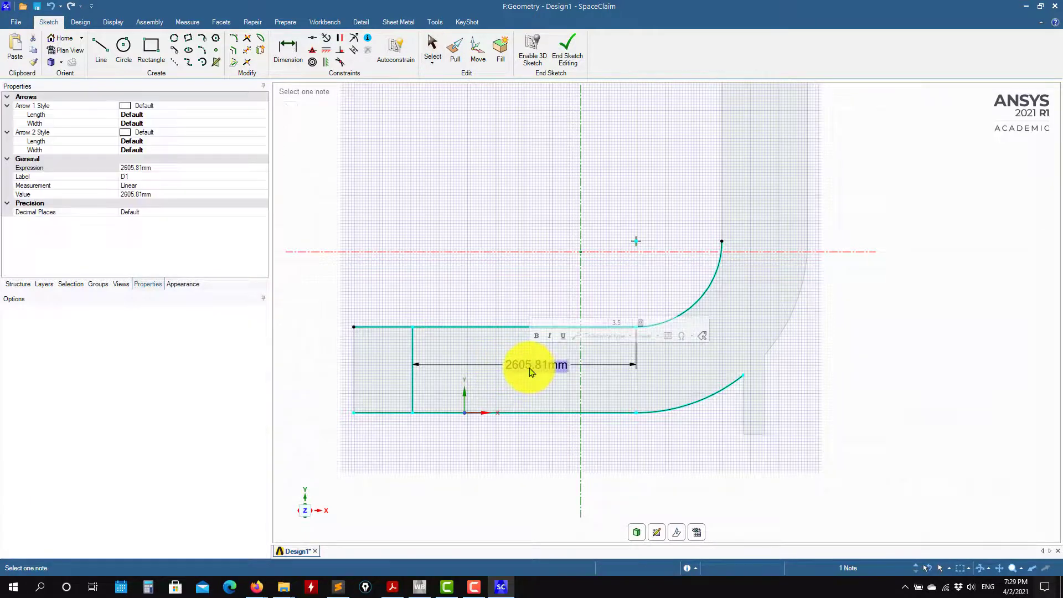
click(150, 166)
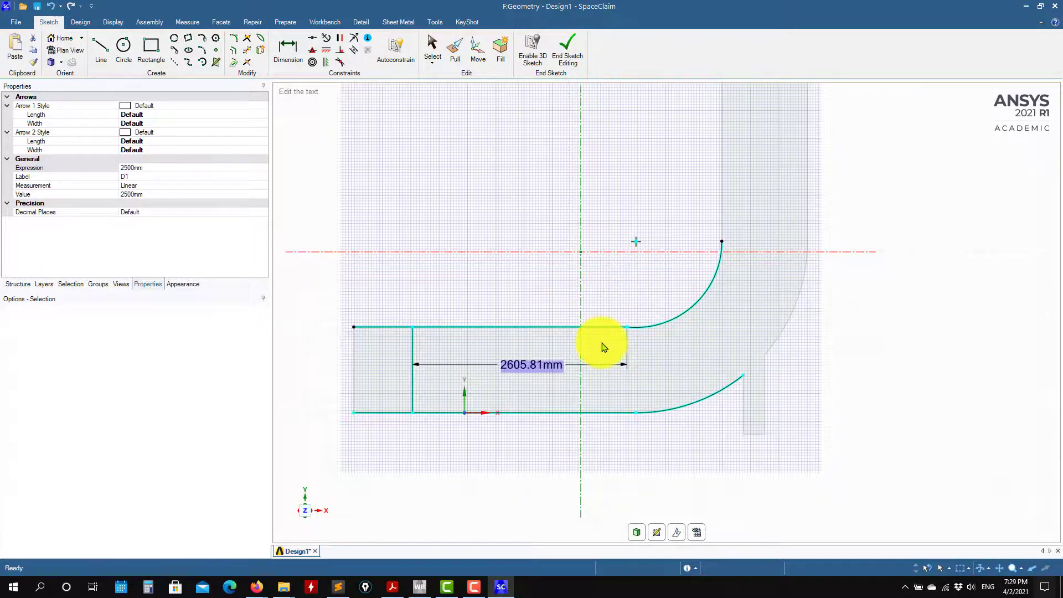
key(Return)
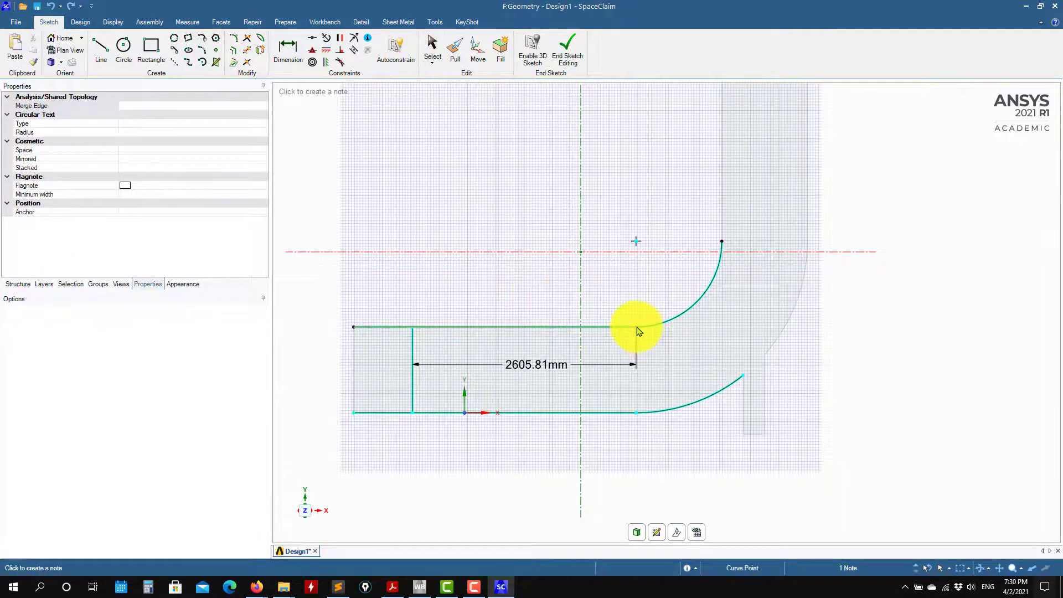
key(Escape)
Apply a Fix constraint to the point where the upper pipe line meets the inner elbow arc
click(327, 38)
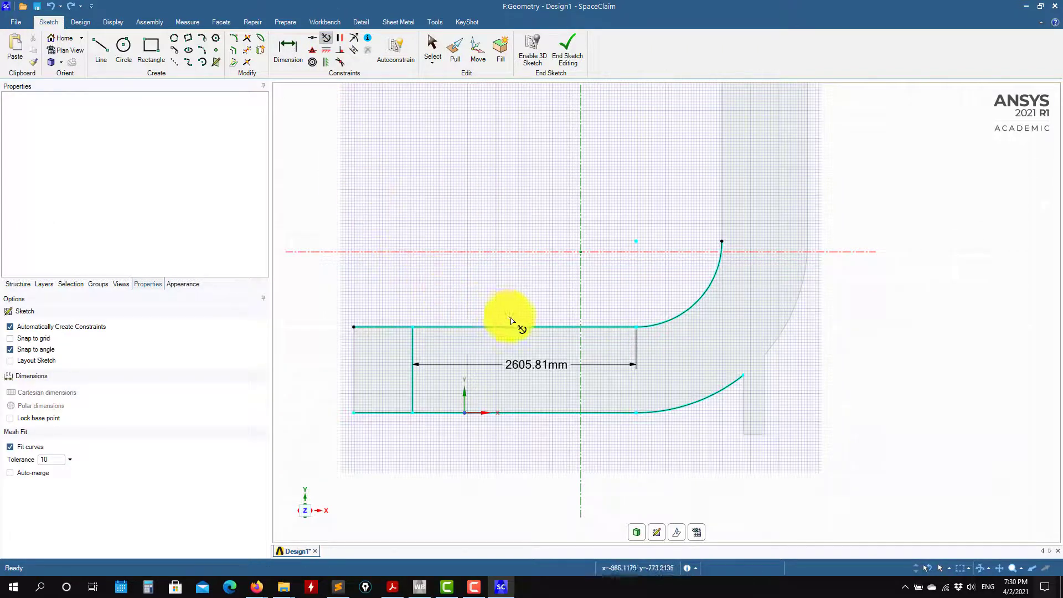
click(638, 330)
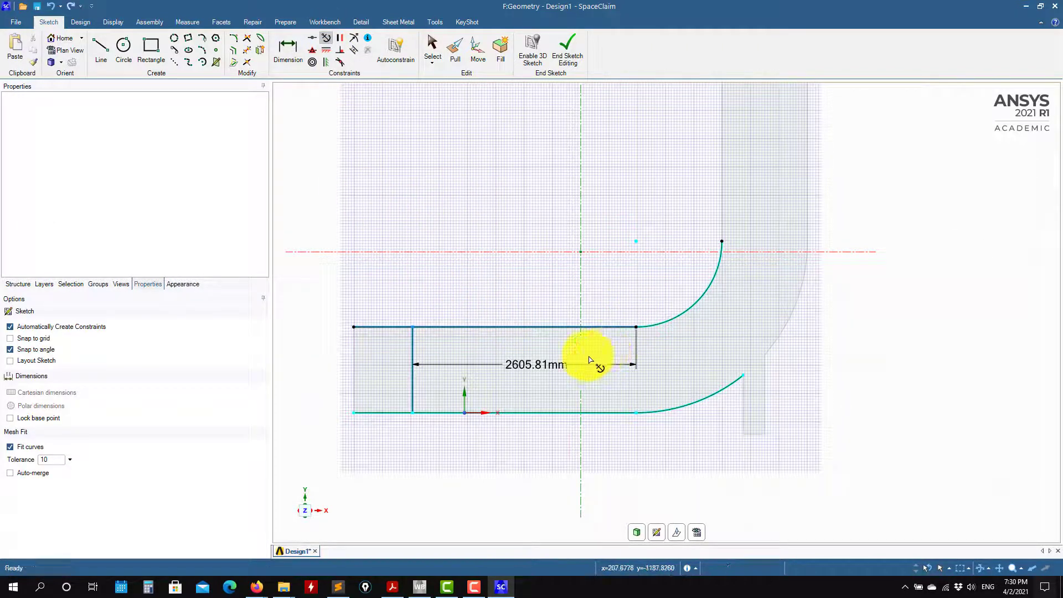
key(Escape)
Try a 2500 mm dimension from the vertical line to the fixed arc start point, and undo the edit
double_click(532, 364)
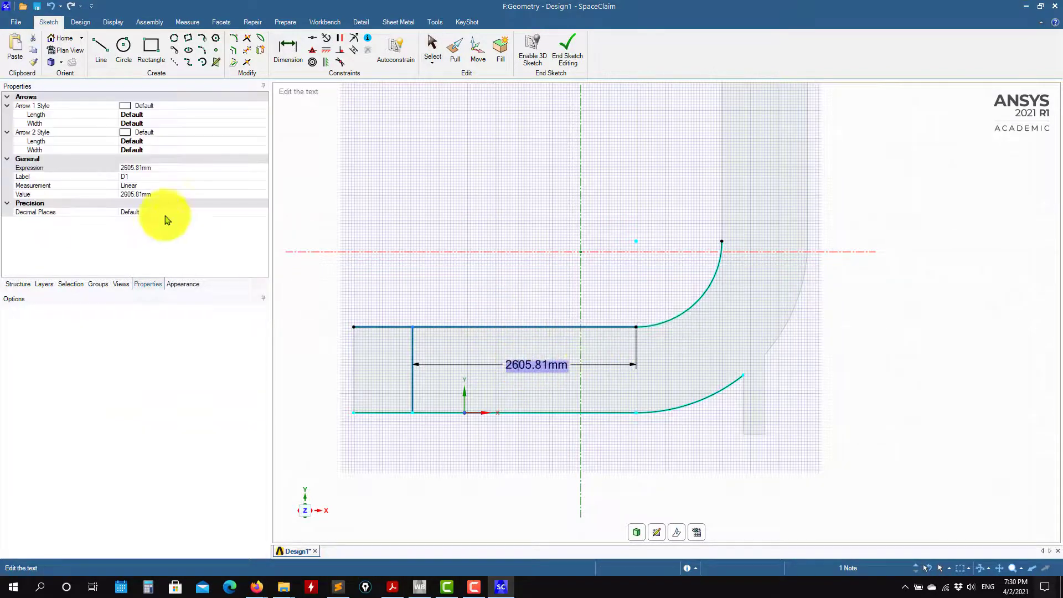
click(151, 194)
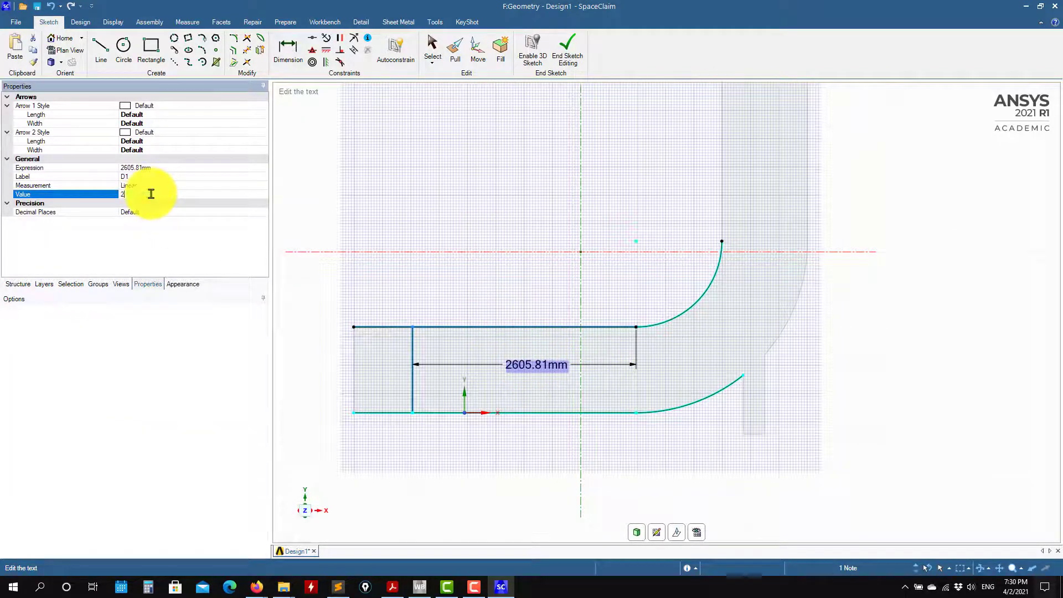
text(2500)
key(Return)
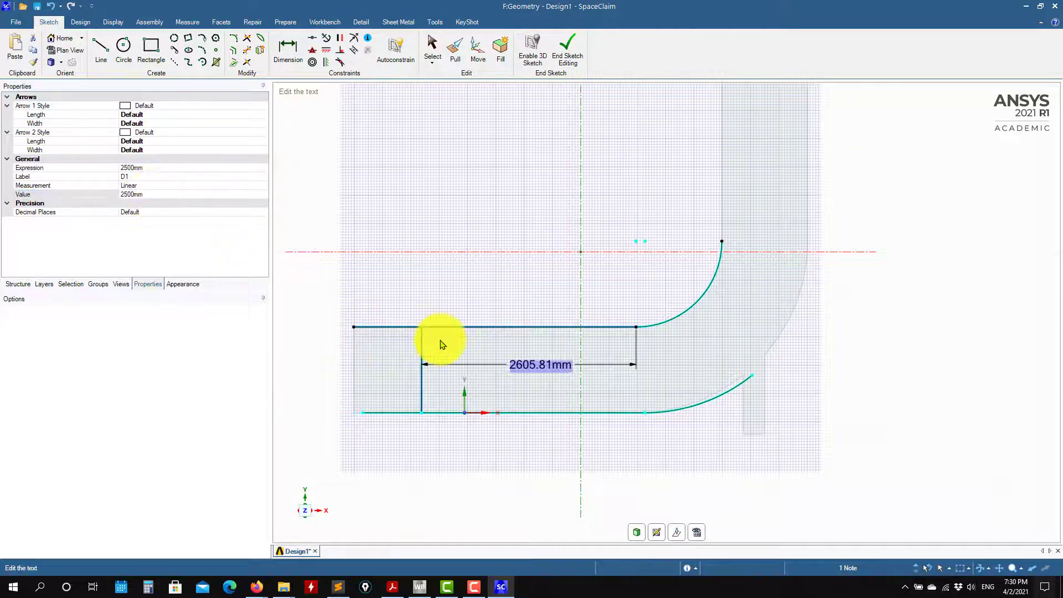
click(681, 456)
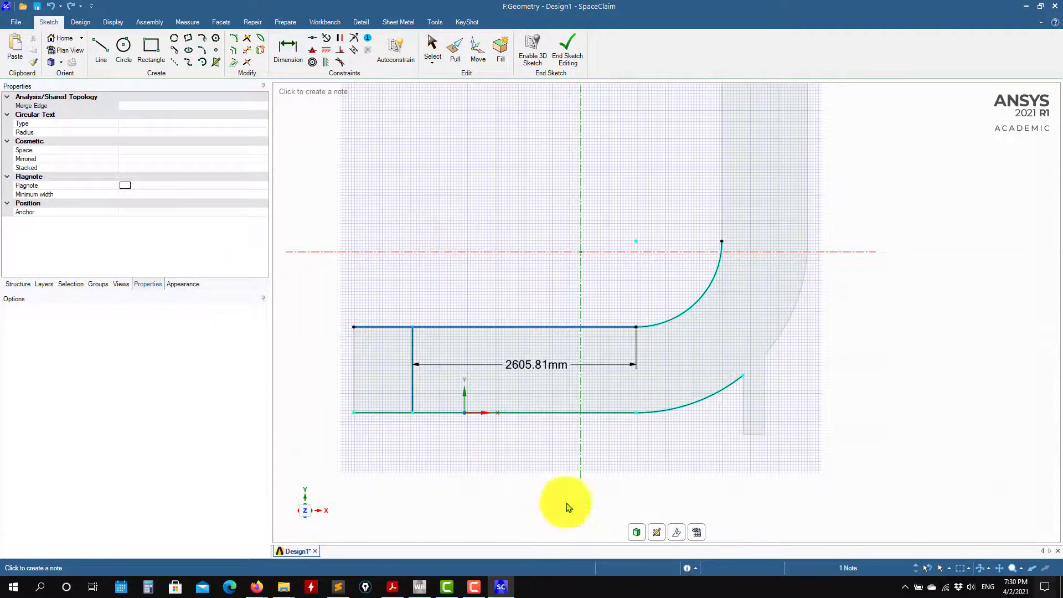
Leave the sketch for 3D mode and show the model's structure tree
click(635, 533)
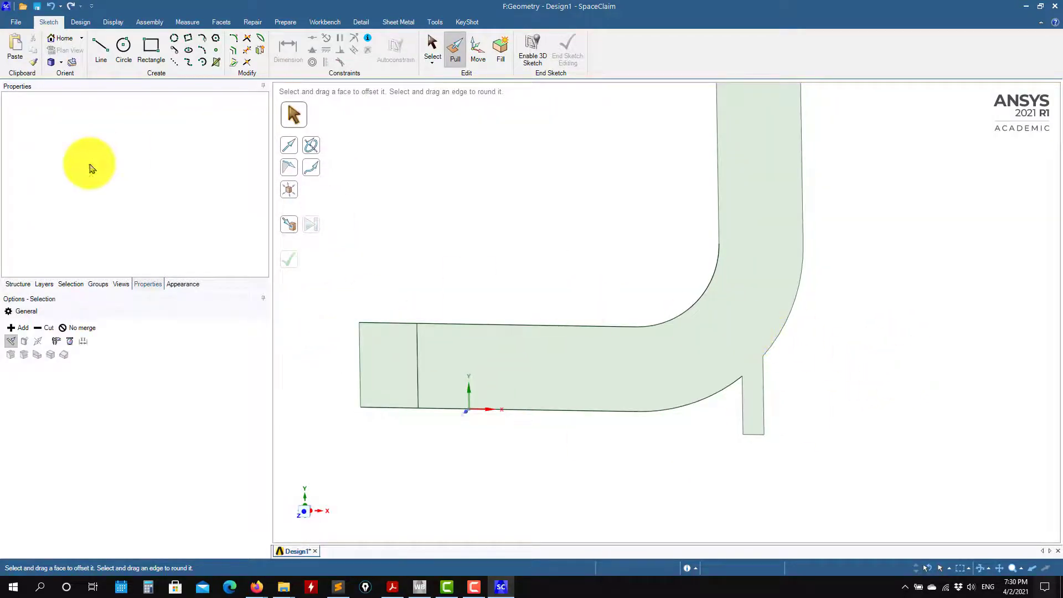
key(s)
click(18, 284)
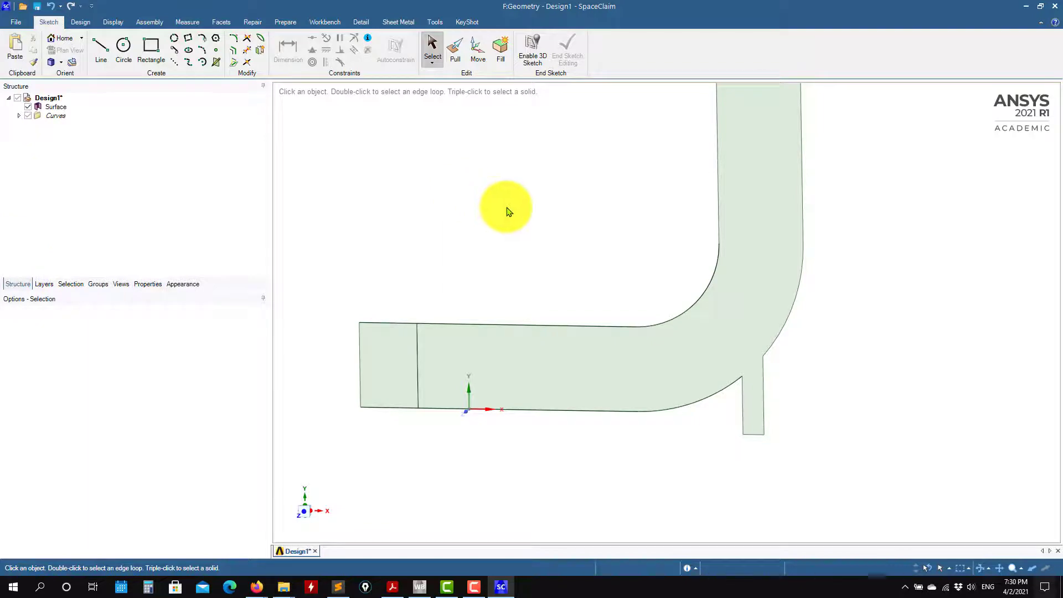
Undo the whole sketch and the earlier moves of the horizontal pipe's inlet edge, and clear the edge selection
click(53, 10)
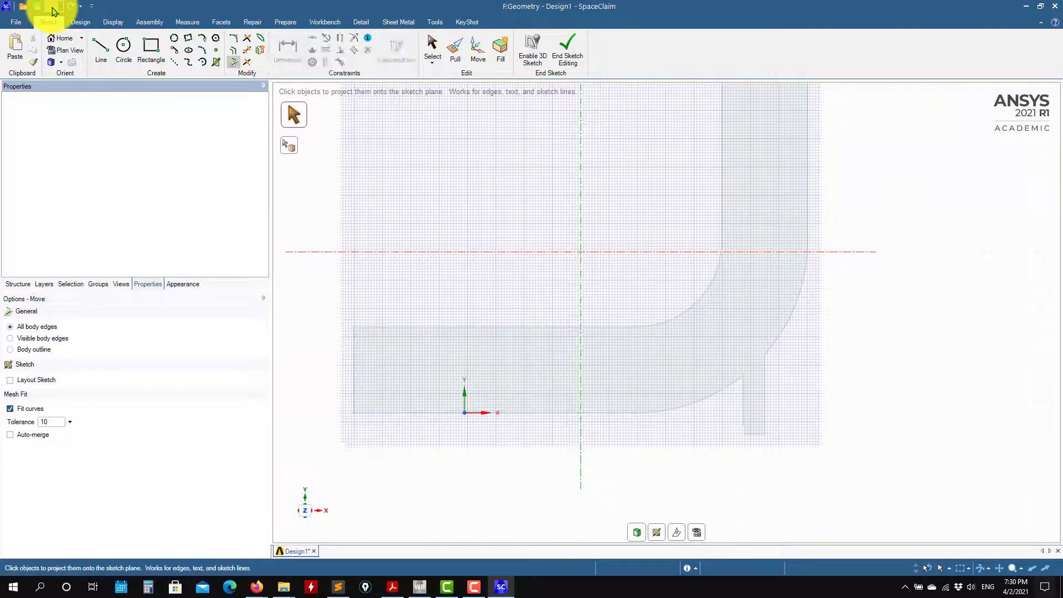
click(53, 10)
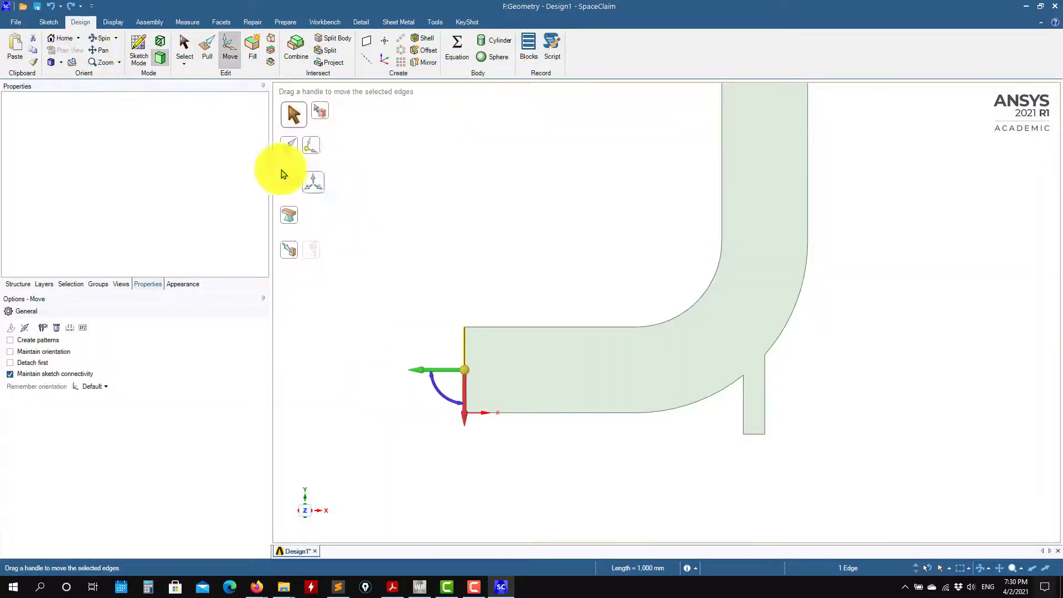
click(399, 222)
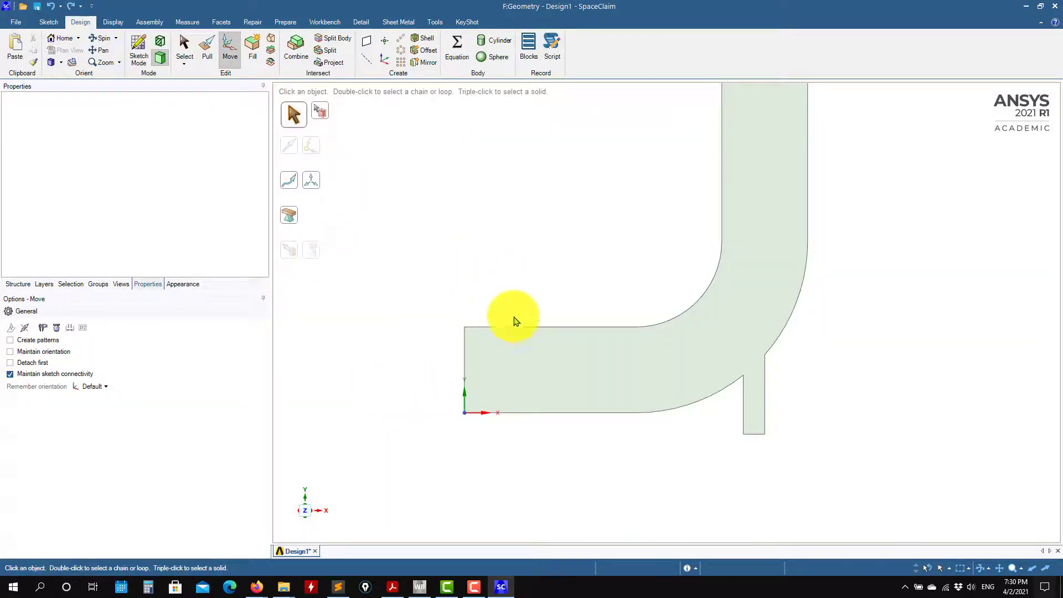
Measure the distance from the horizontal pipe's inlet edge to the inner elbow arc's start vertex, and clear the measurement
click(187, 22)
click(72, 60)
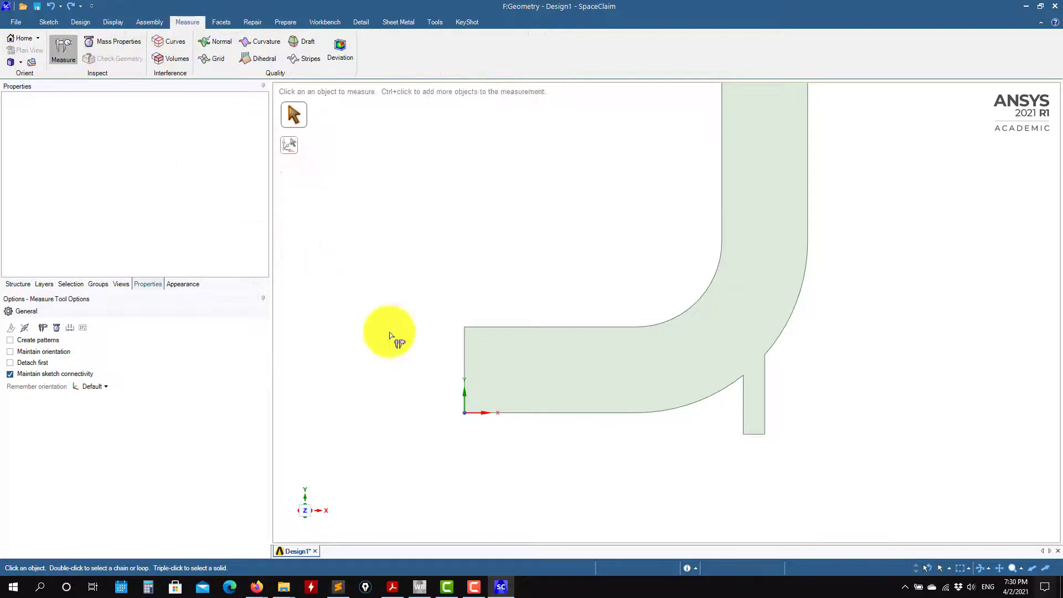
click(466, 350)
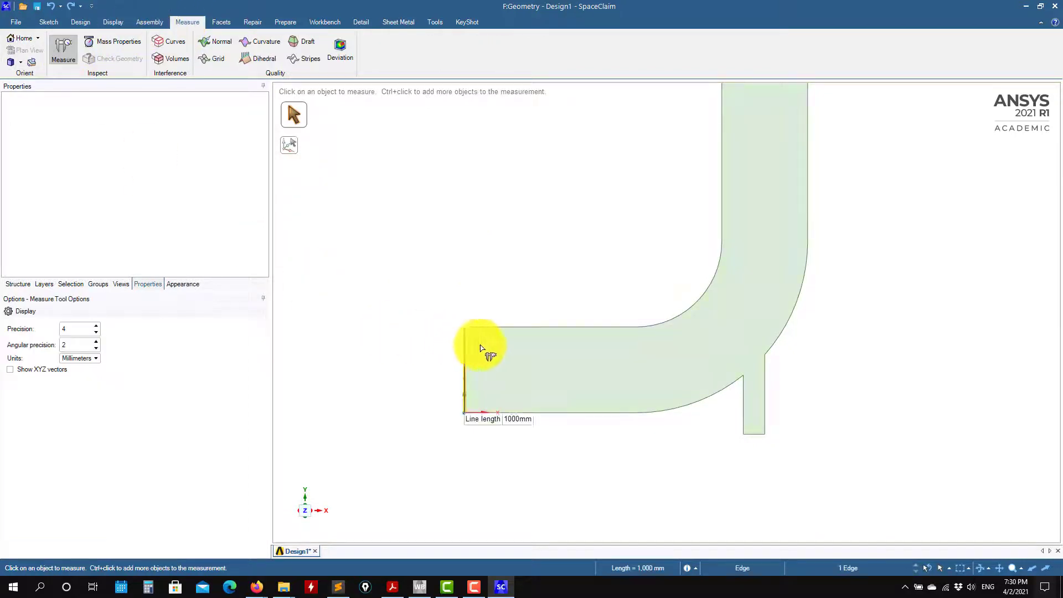
ctrl+click(636, 328)
key(Escape)
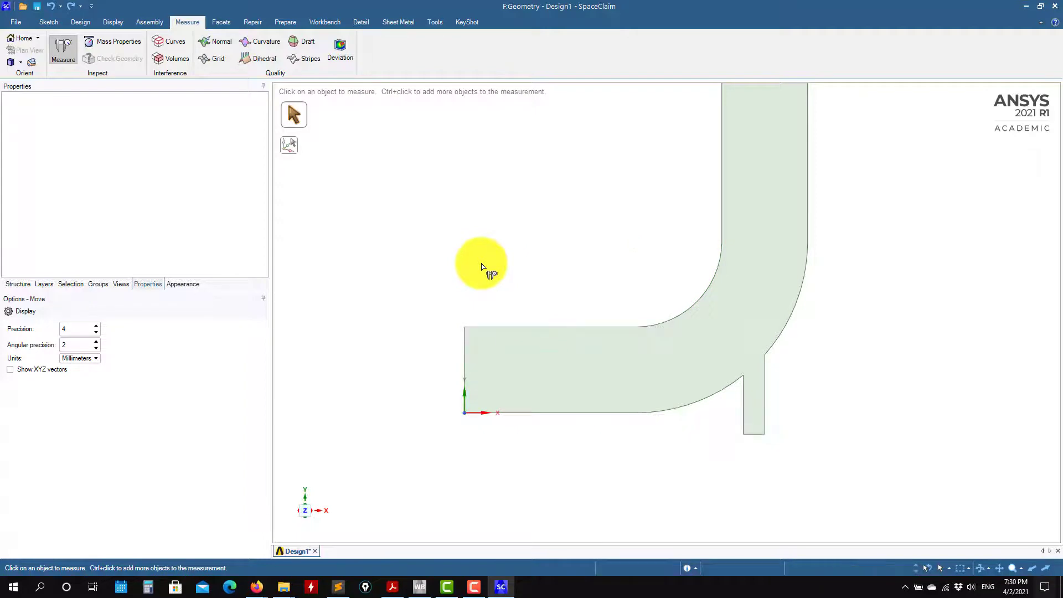
mouse_move(563, 221)
shift+middle_down()
mouse_move(531, 327)
mouse_move(570, 233)
shift+middle_up()
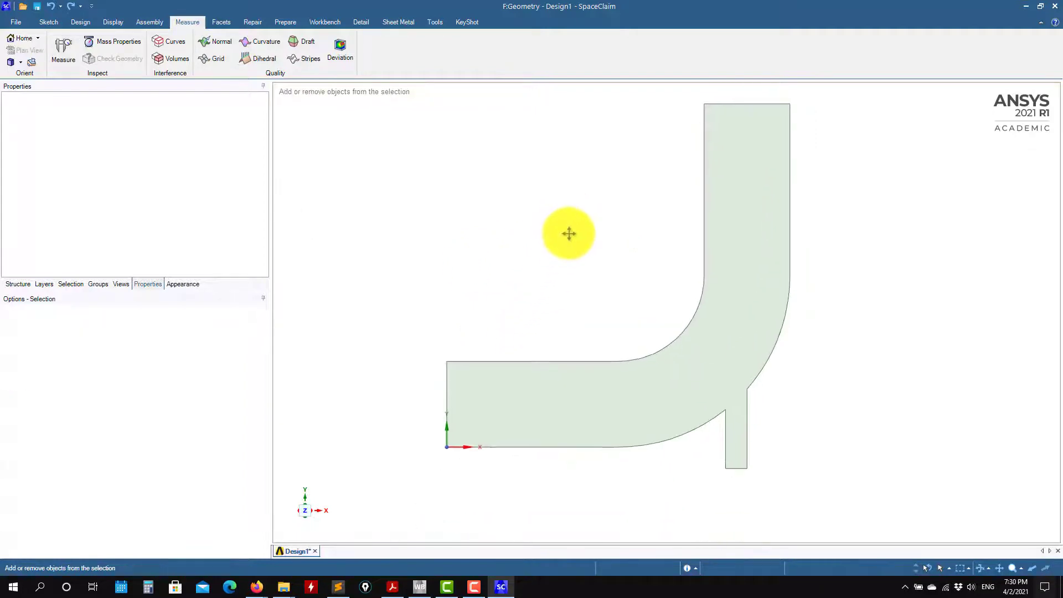
Try suppressing the elbow surface for physics, reverse the suppression, and clear the selection
click(97, 284)
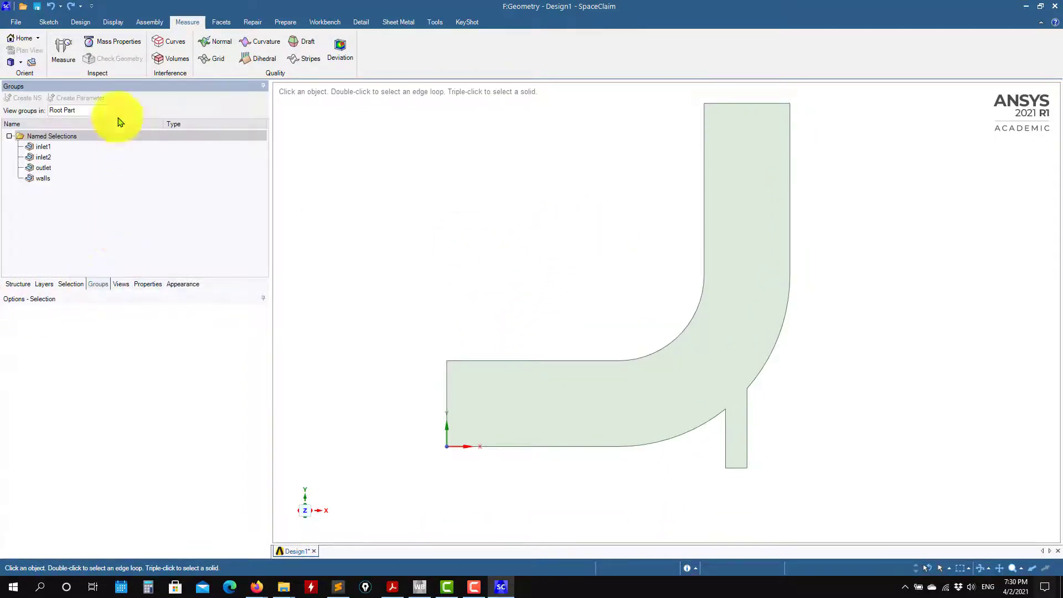
click(18, 284)
click(54, 108)
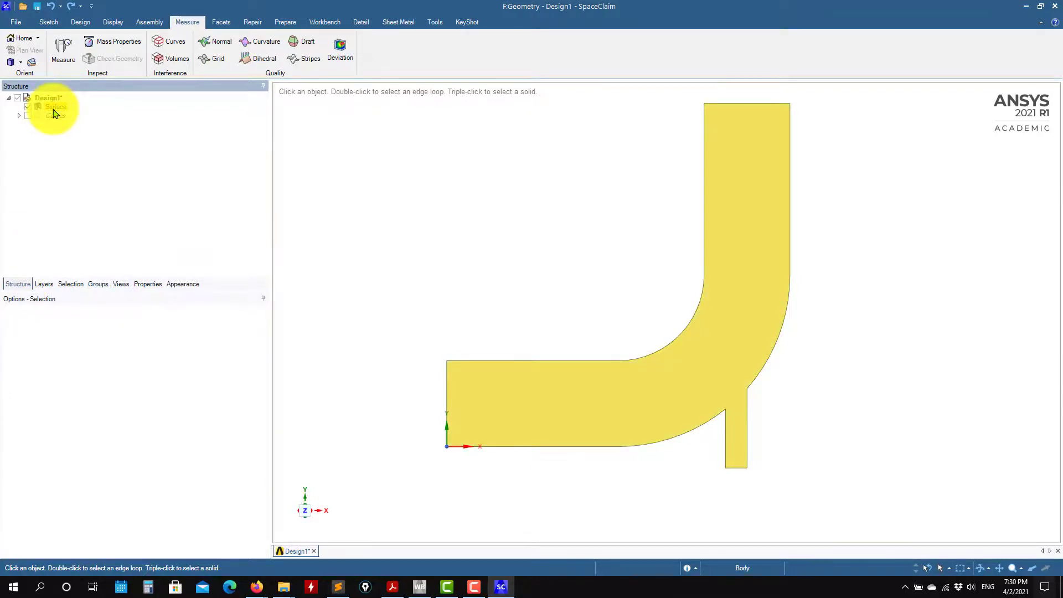
right_click(54, 114)
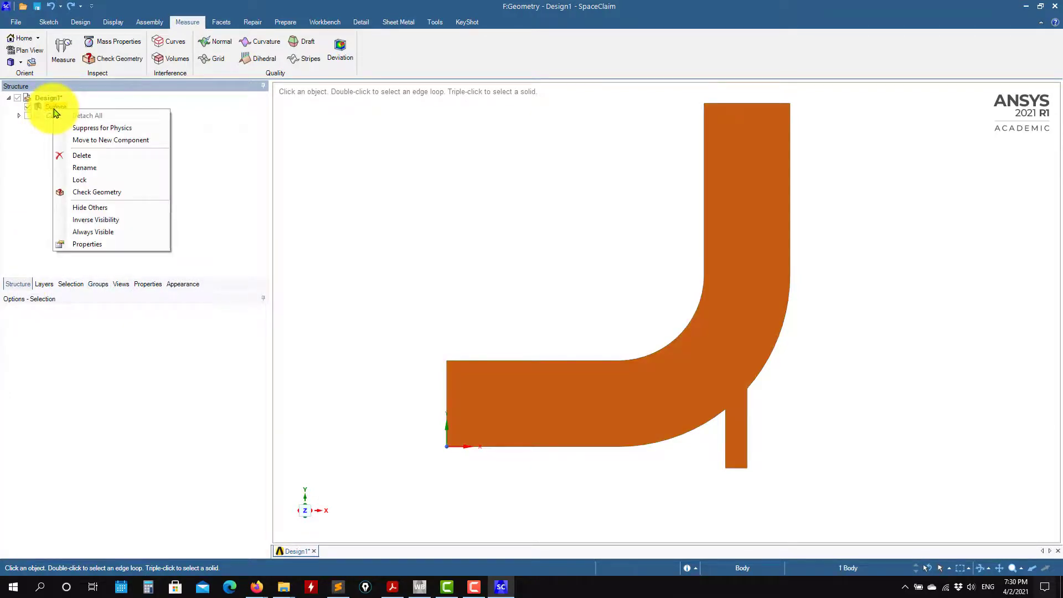
click(103, 128)
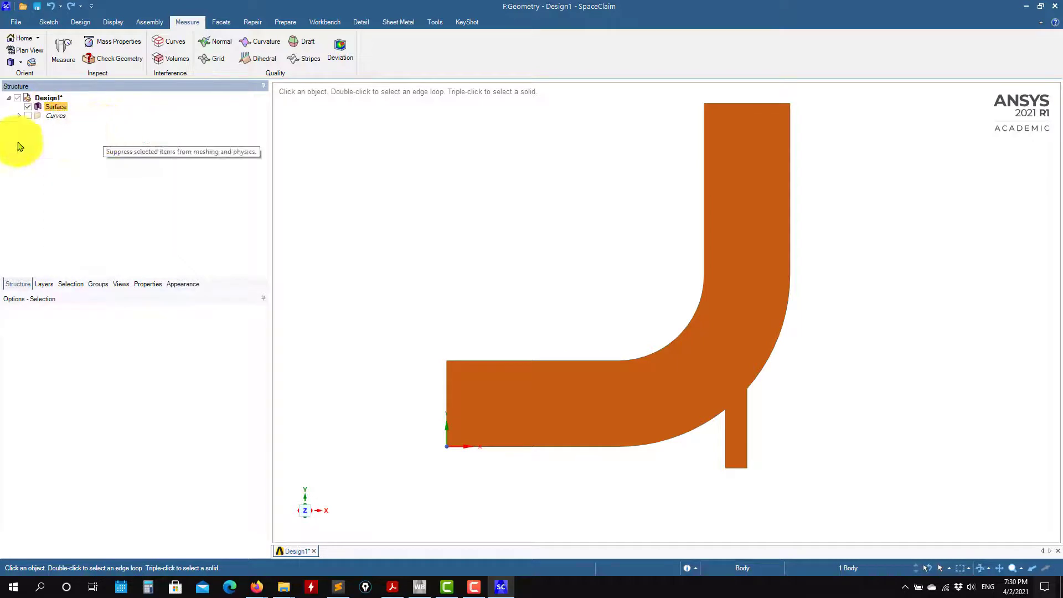
right_click(57, 109)
click(118, 127)
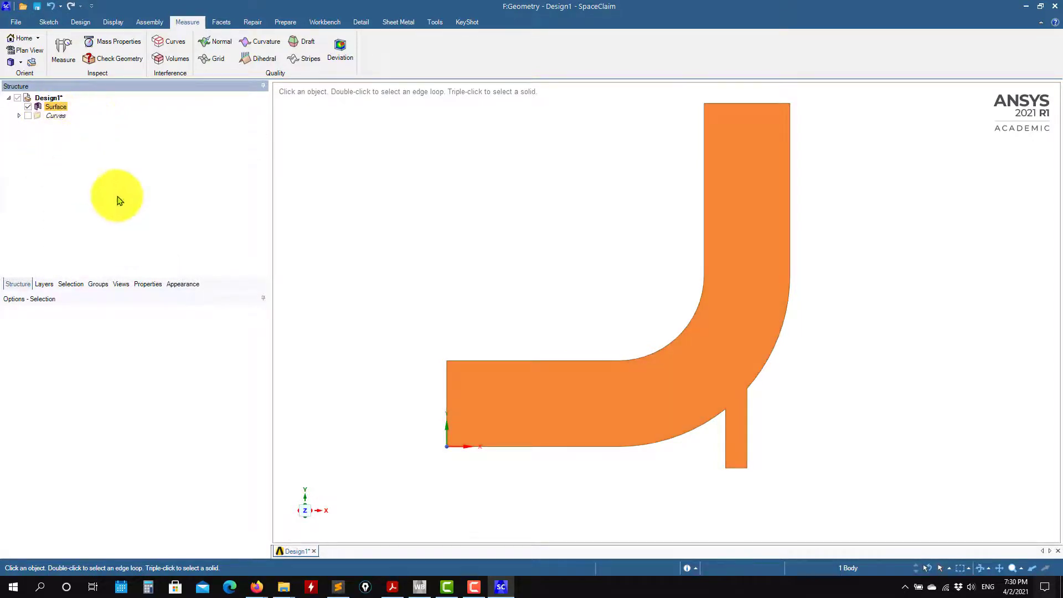
click(451, 261)
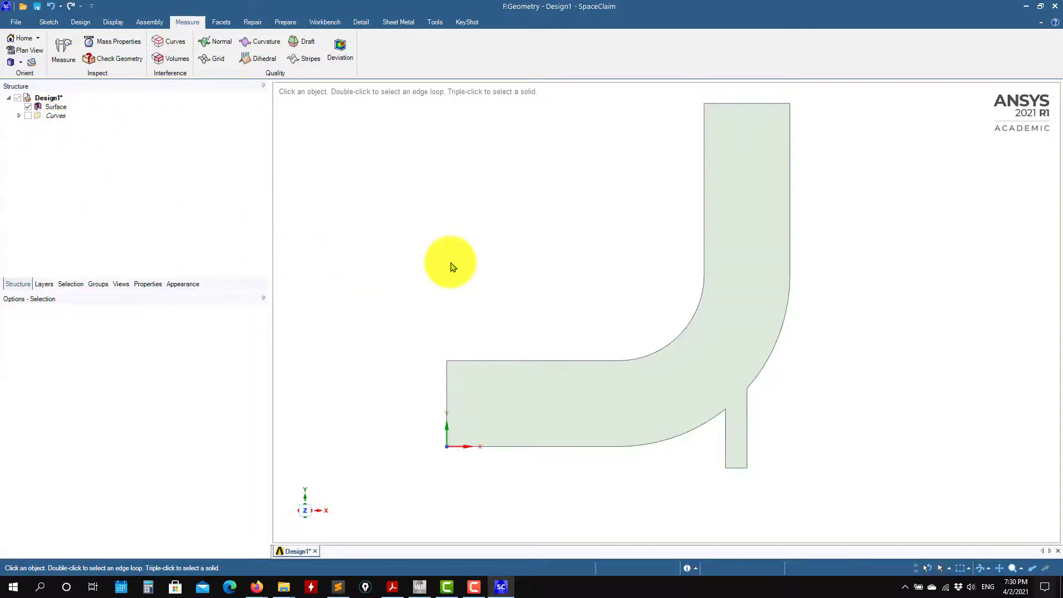
Sketch a circle about 1682 mm in diameter above the horizontal pipe and turn it into a surface in 3D mode
click(49, 22)
click(126, 51)
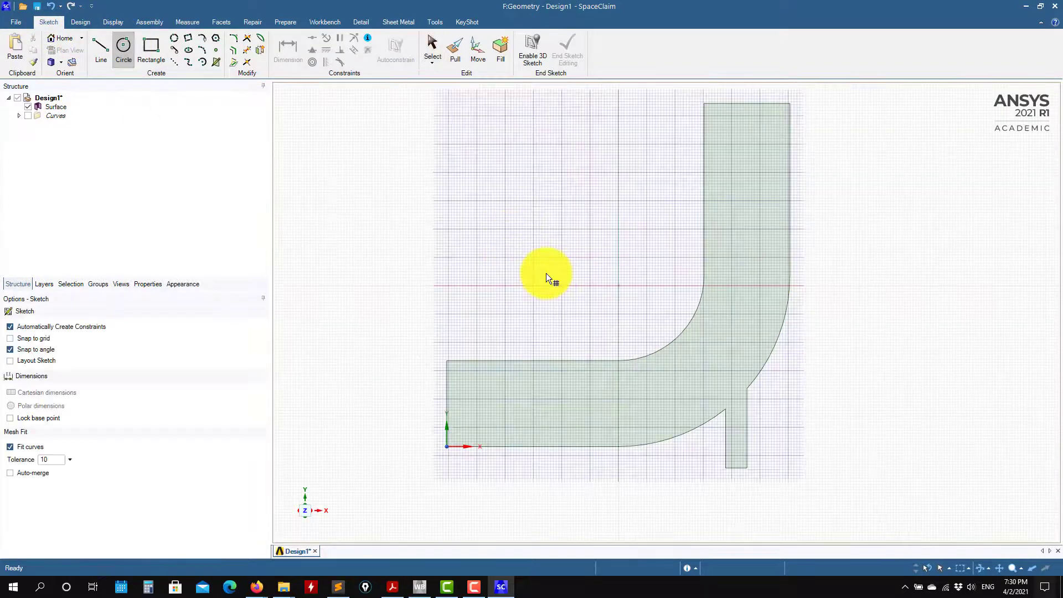
click(528, 247)
click(473, 200)
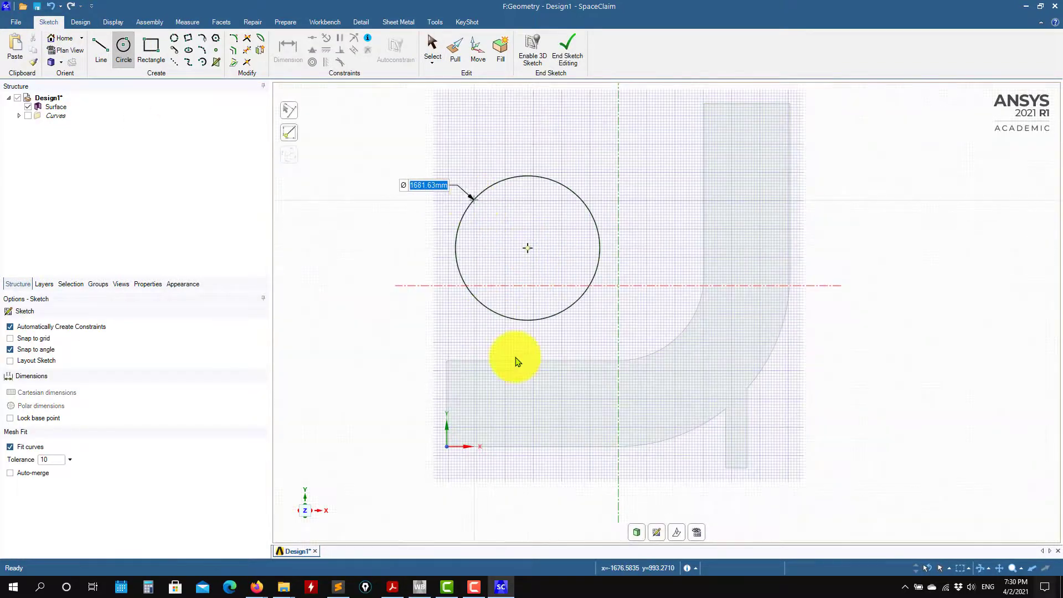
click(631, 536)
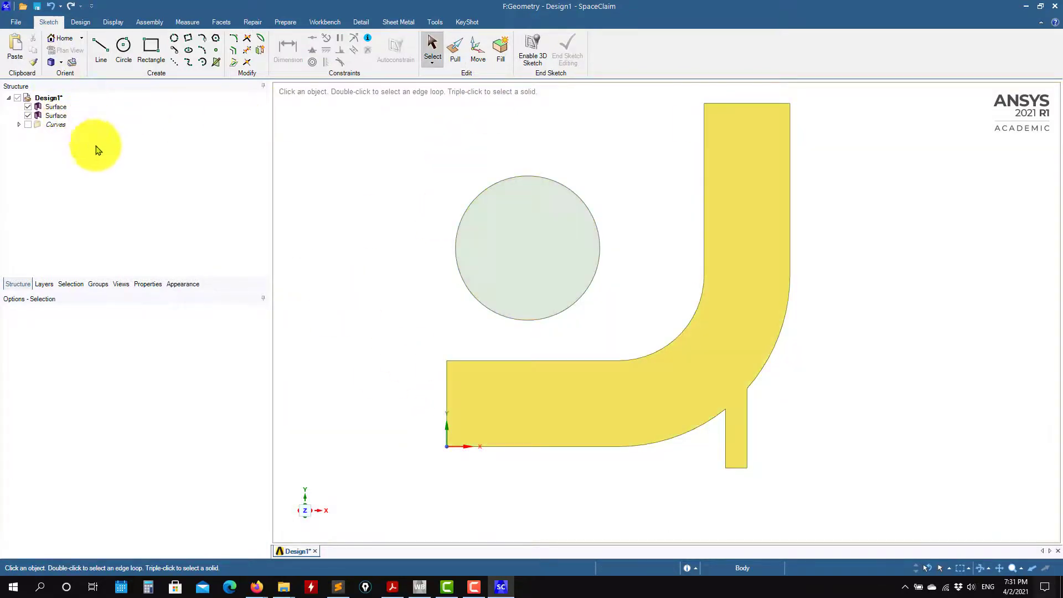
Suppress the circular surface for physics and hide it
click(53, 115)
right_click(53, 115)
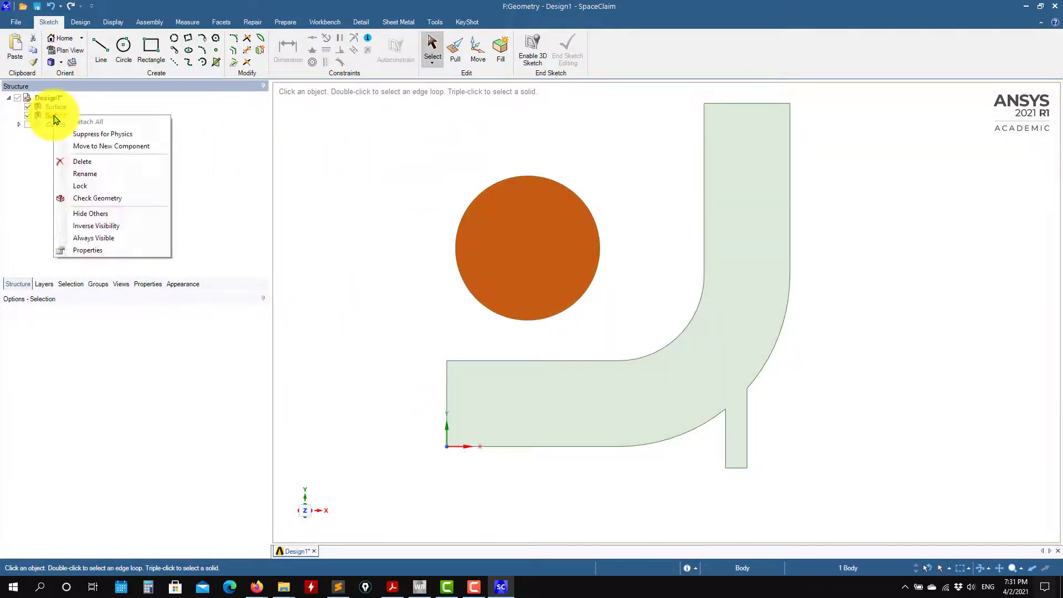
click(108, 136)
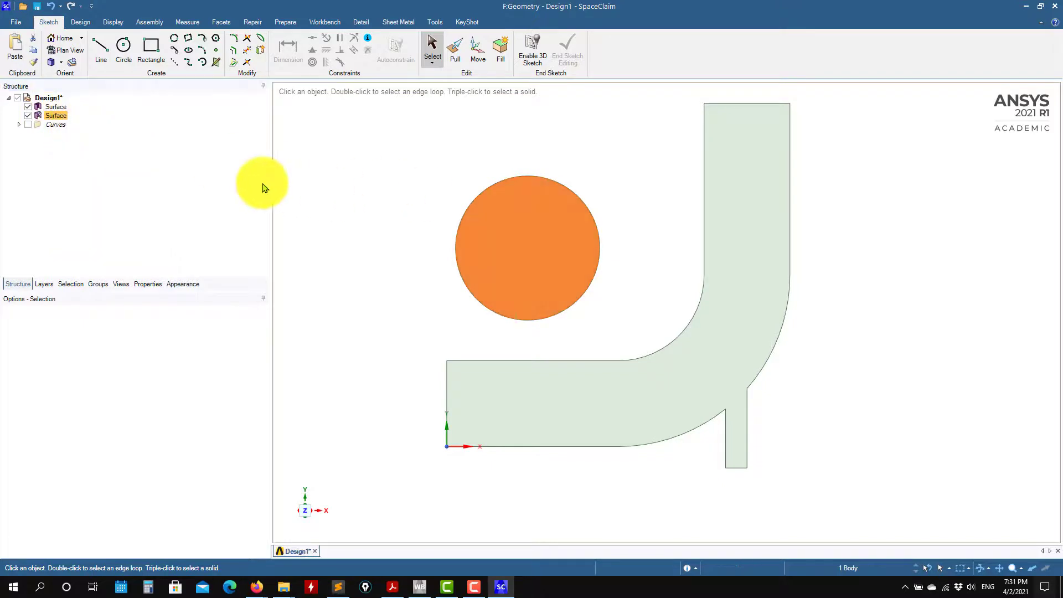
click(28, 115)
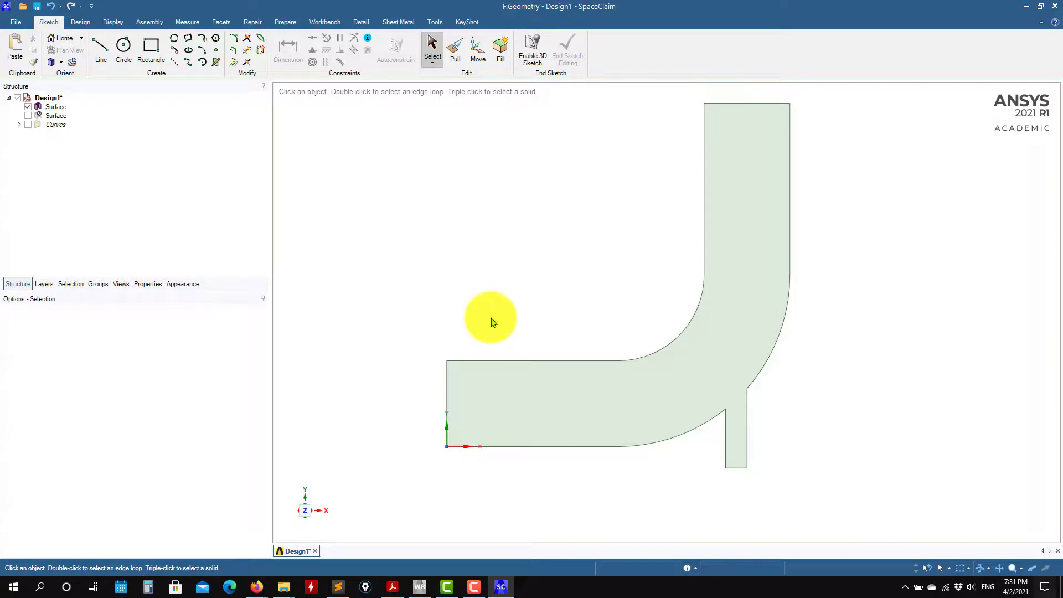
key(ctrl)
key(ctrl+s)
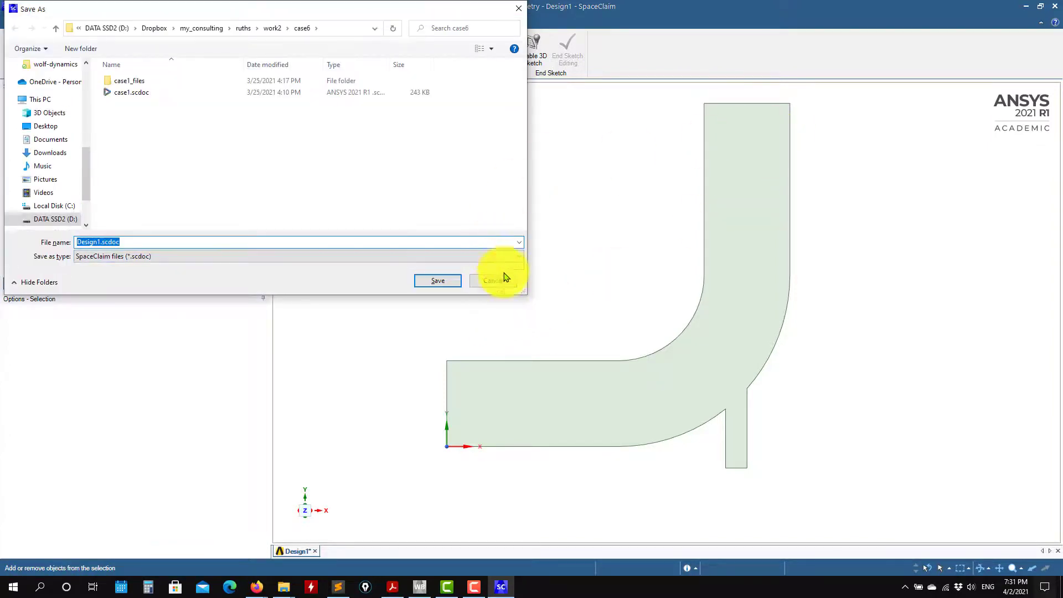
click(499, 279)
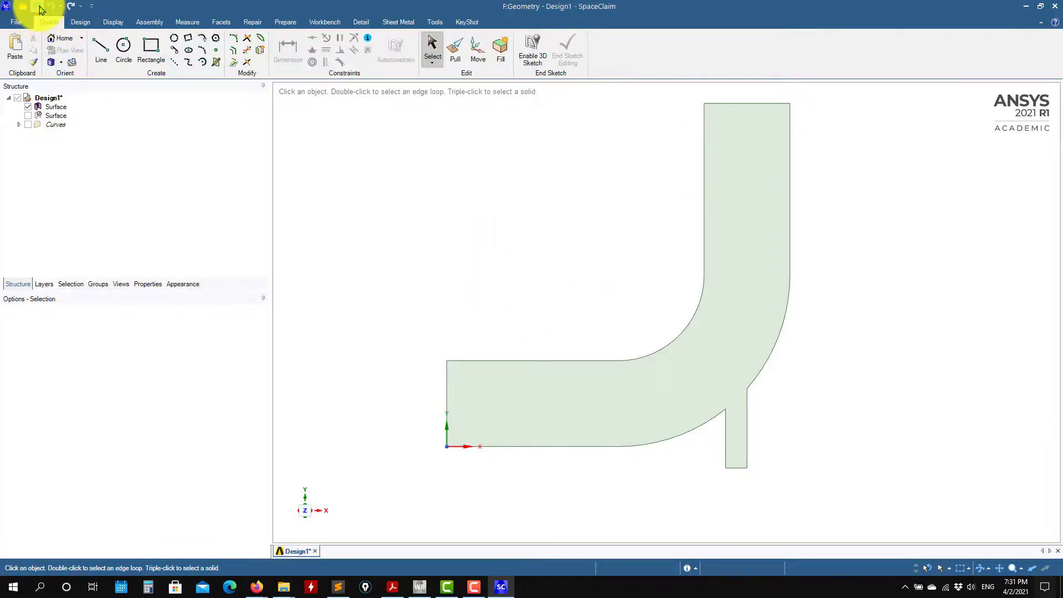
click(38, 11)
click(491, 280)
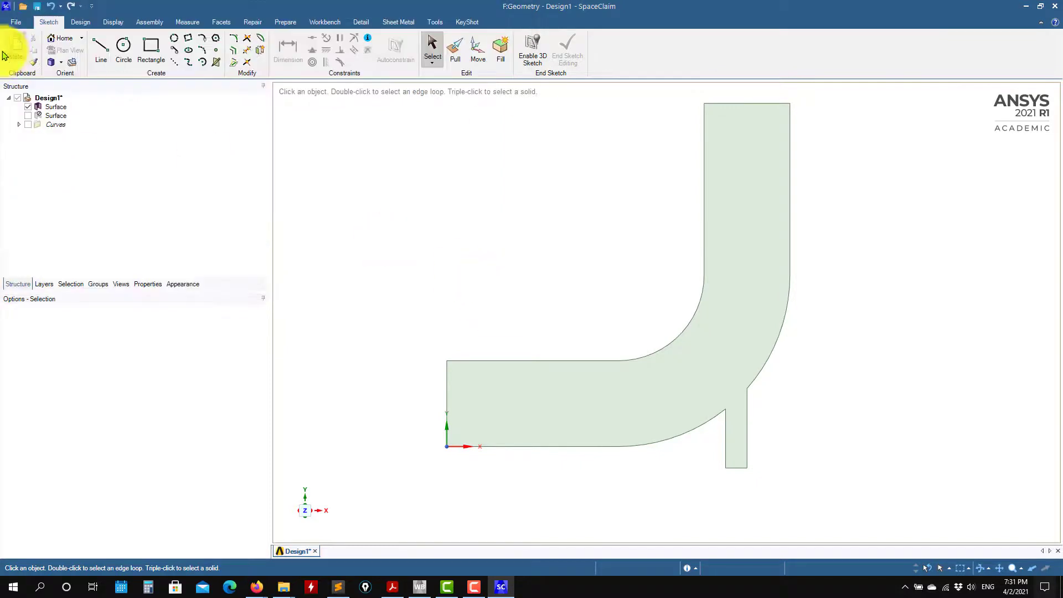
Save the whole project from SpaceClaim and switch to Workbench to check geometry system F
click(15, 24)
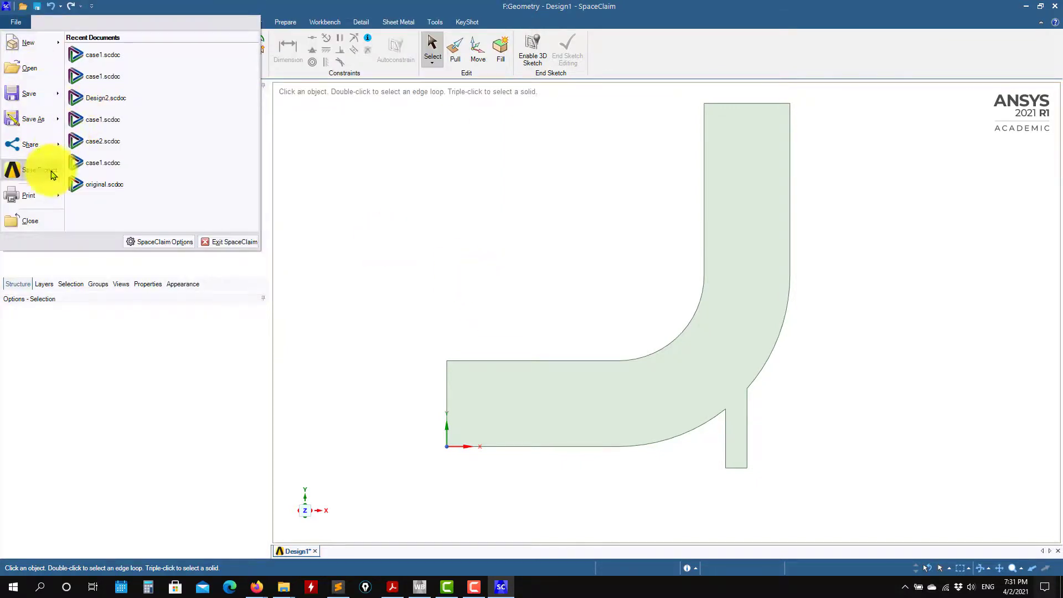
key(Escape)
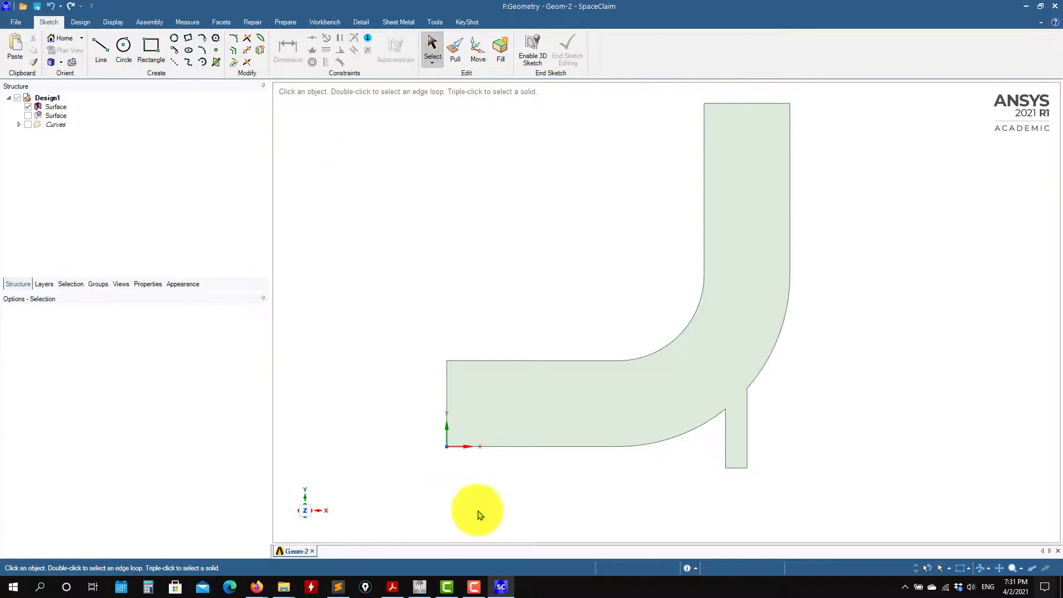
click(420, 587)
click(285, 348)
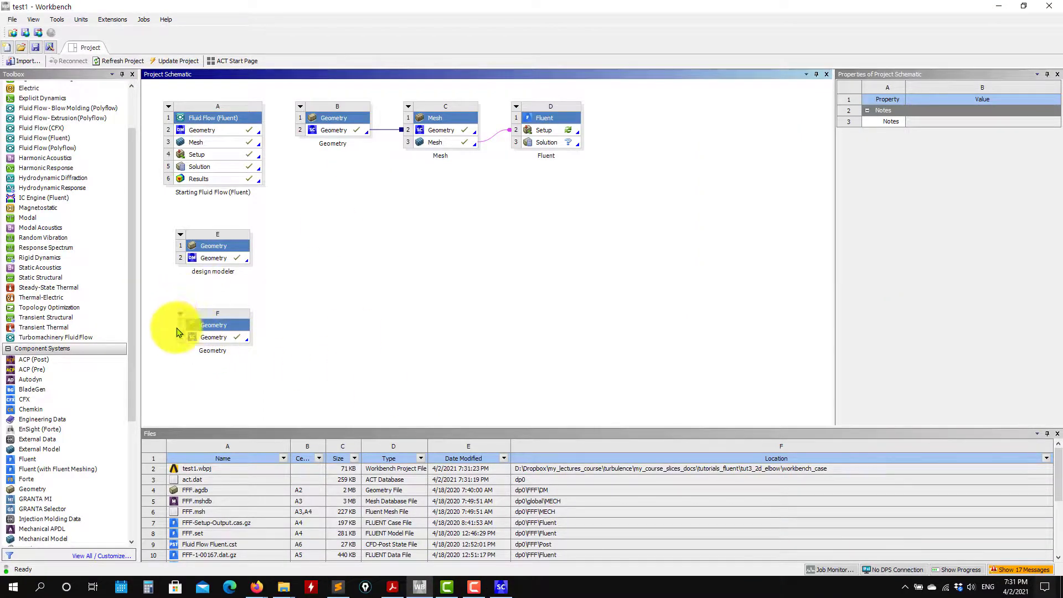
Switch back to SpaceClaim, close the geometry document and exit the program
click(503, 589)
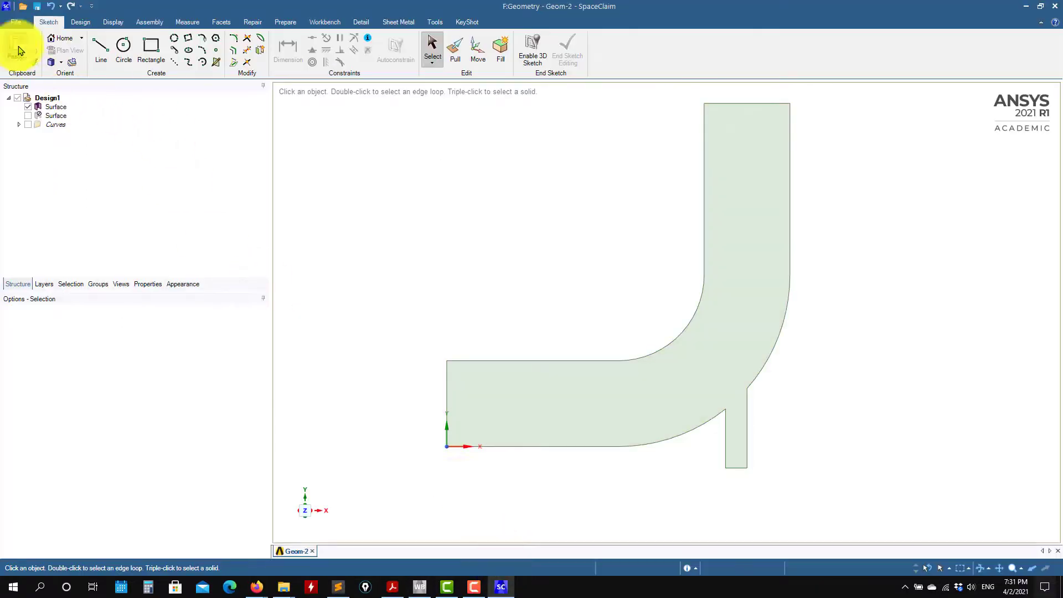
click(22, 23)
click(47, 185)
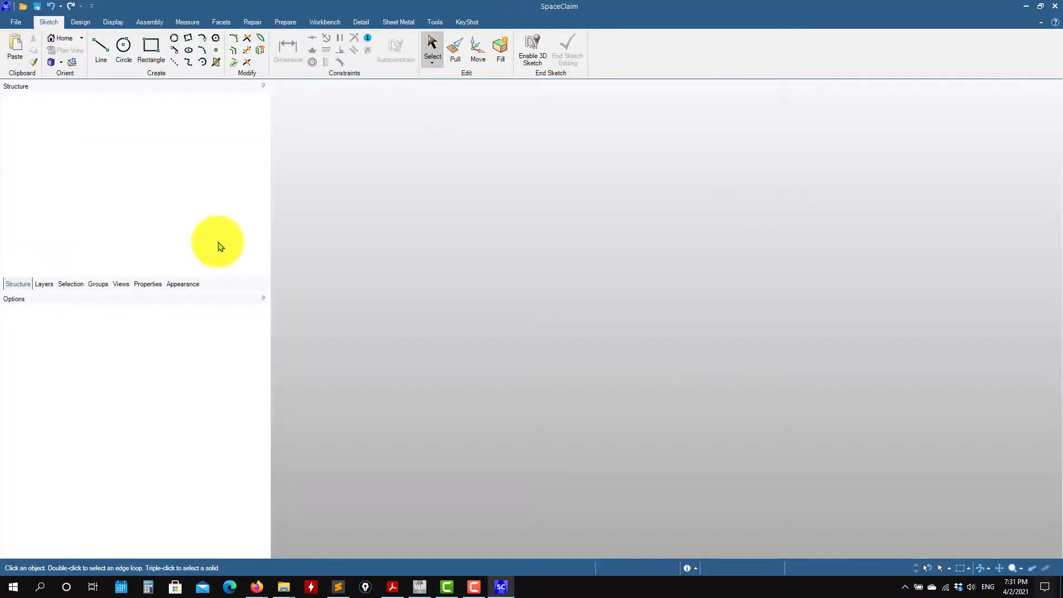
click(1055, 6)
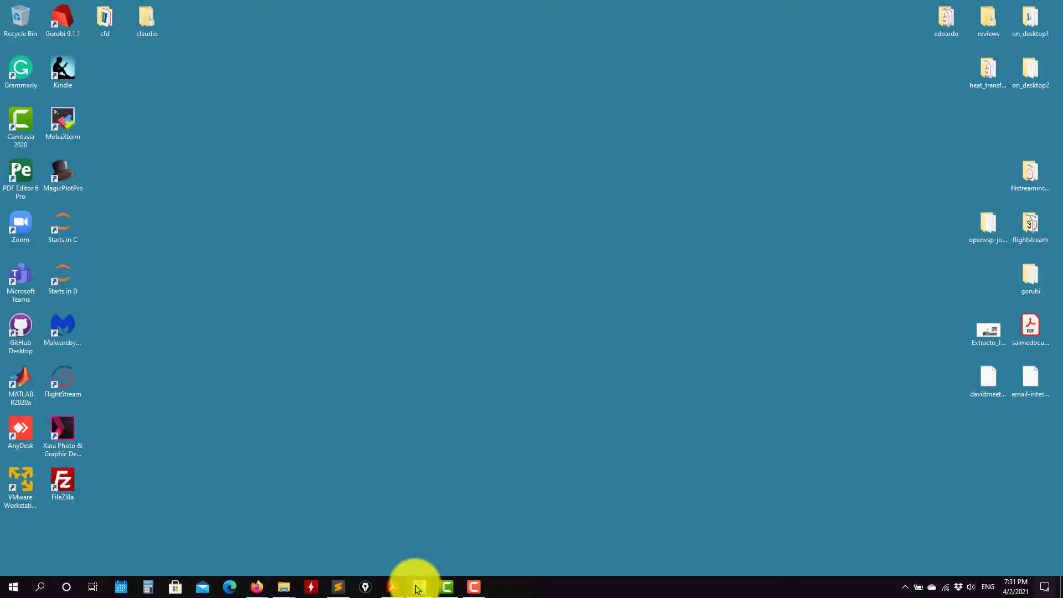
Switch to Workbench, save the project, and start renaming geometry system F in the schematic
click(418, 589)
click(35, 48)
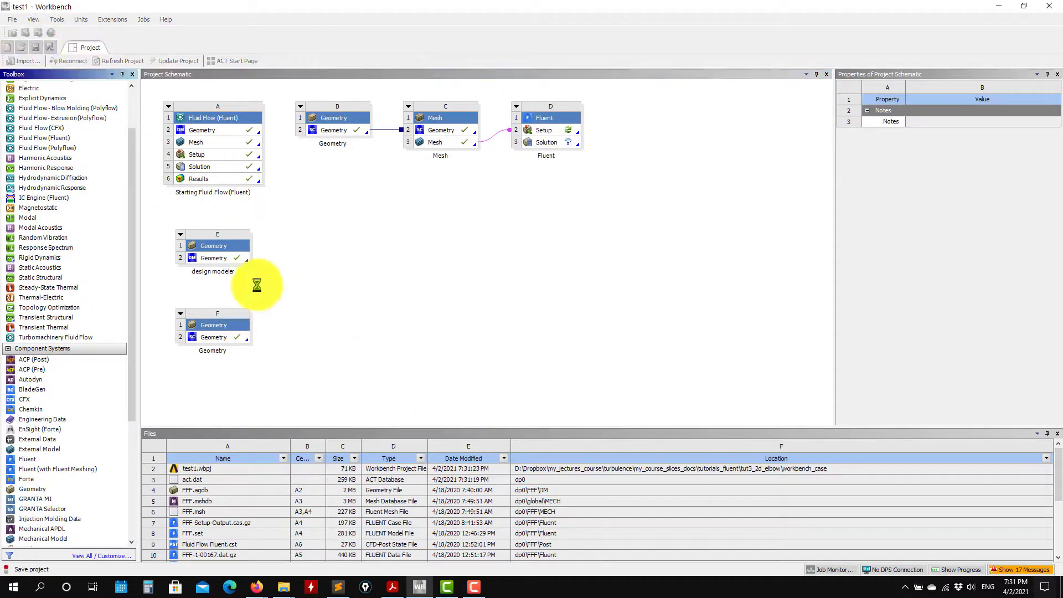
click(180, 315)
click(224, 406)
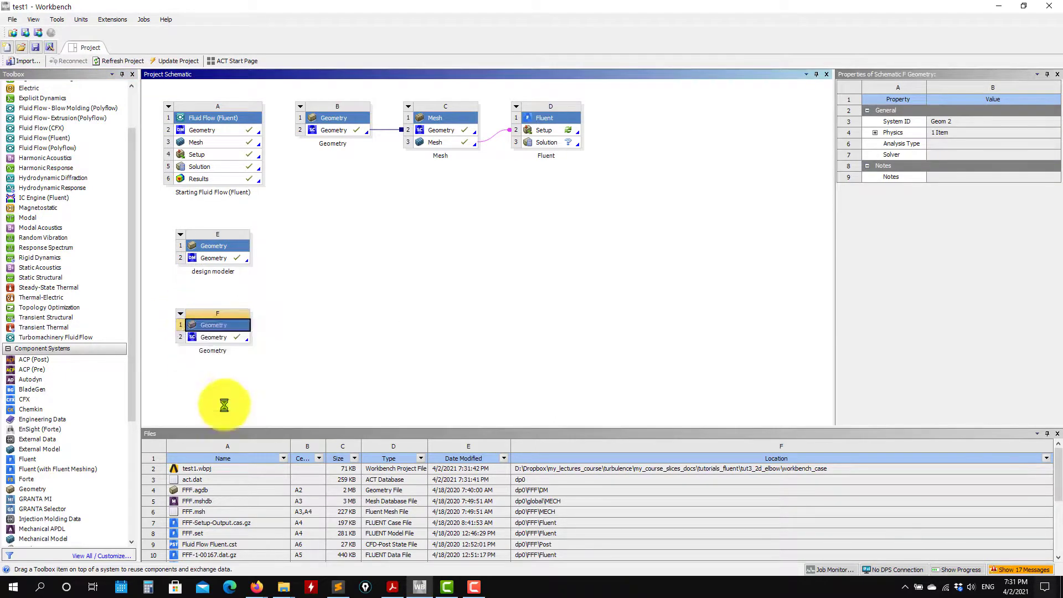